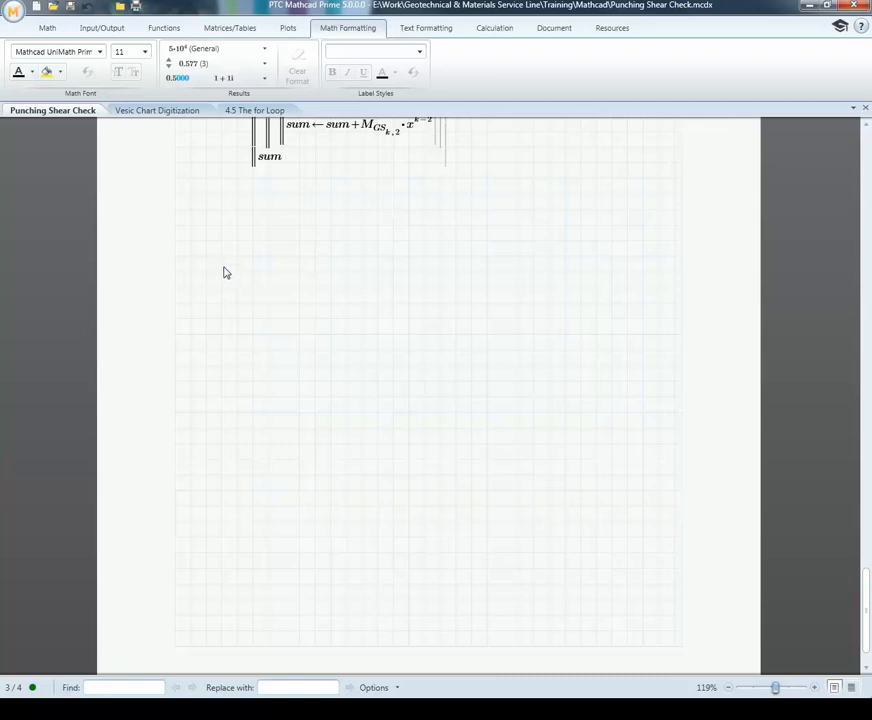
Step: Review the digitized xGS, yGS, xLS and yLS data, the polynomial fits and the Test(x) program in the worksheet
scroll(224, 268, up, 10)
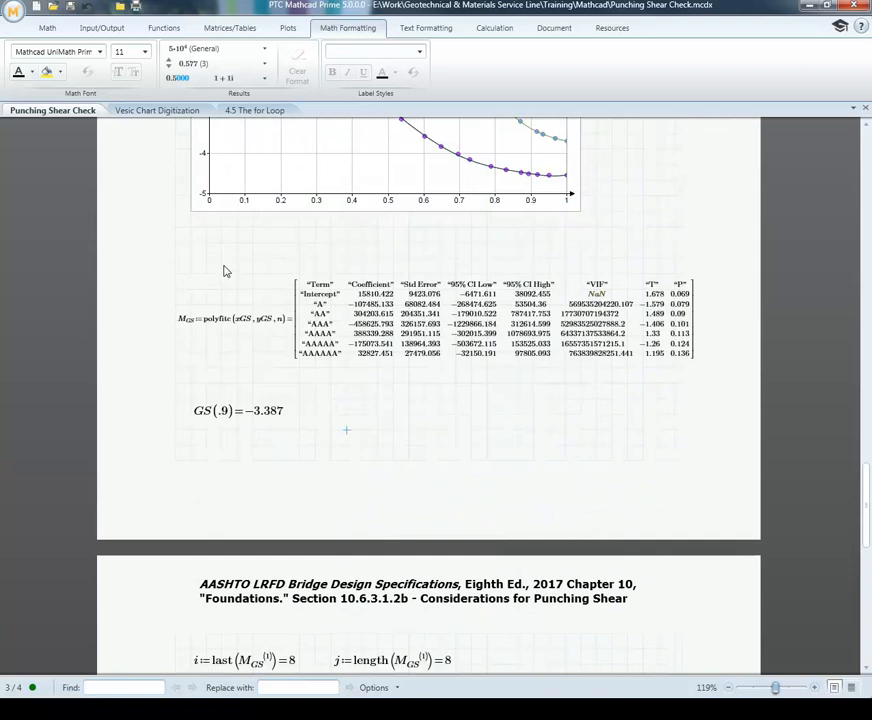
scroll(224, 270, down, 10)
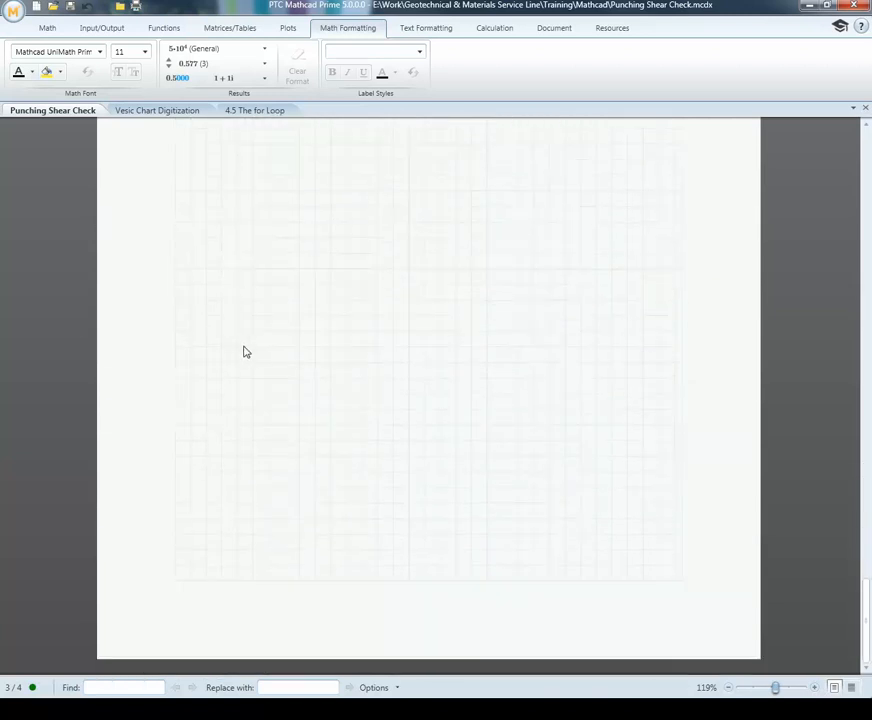
scroll(260, 265, up, 3)
scroll(267, 254, up, 1)
click(214, 316)
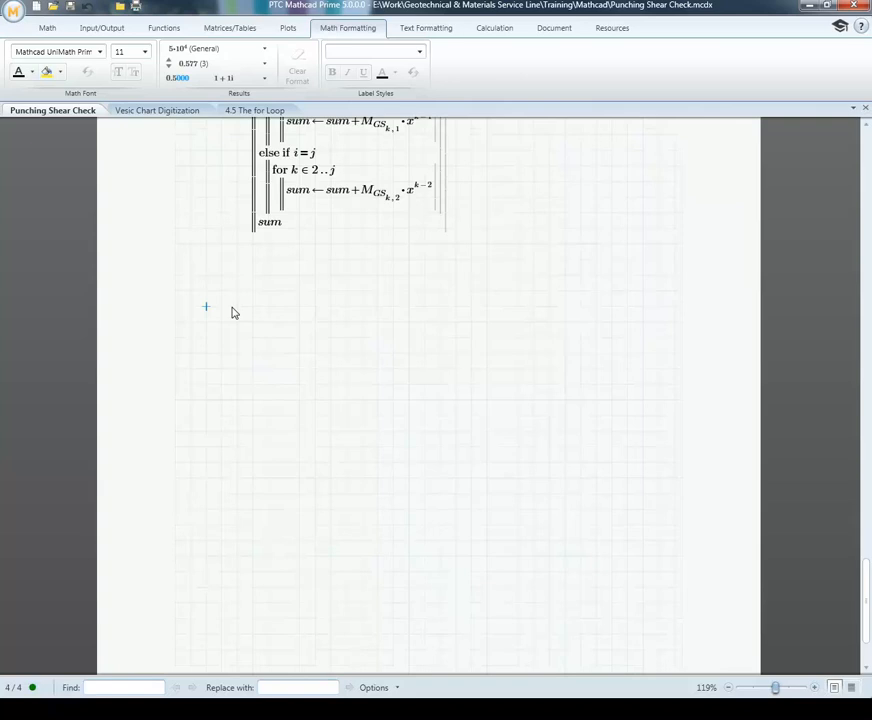
scroll(235, 300, up, 12)
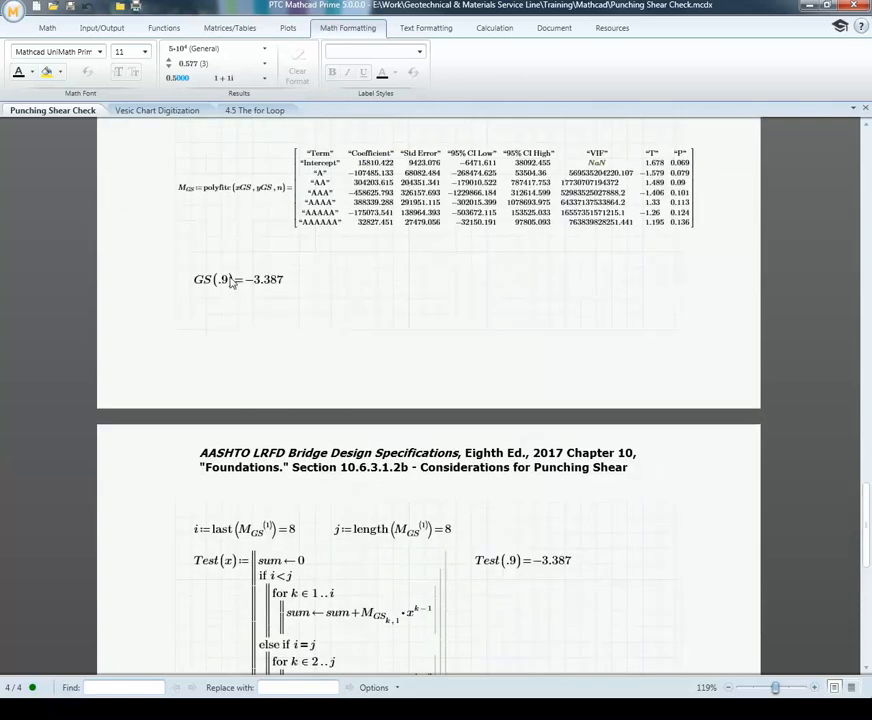
scroll(229, 281, up, 15)
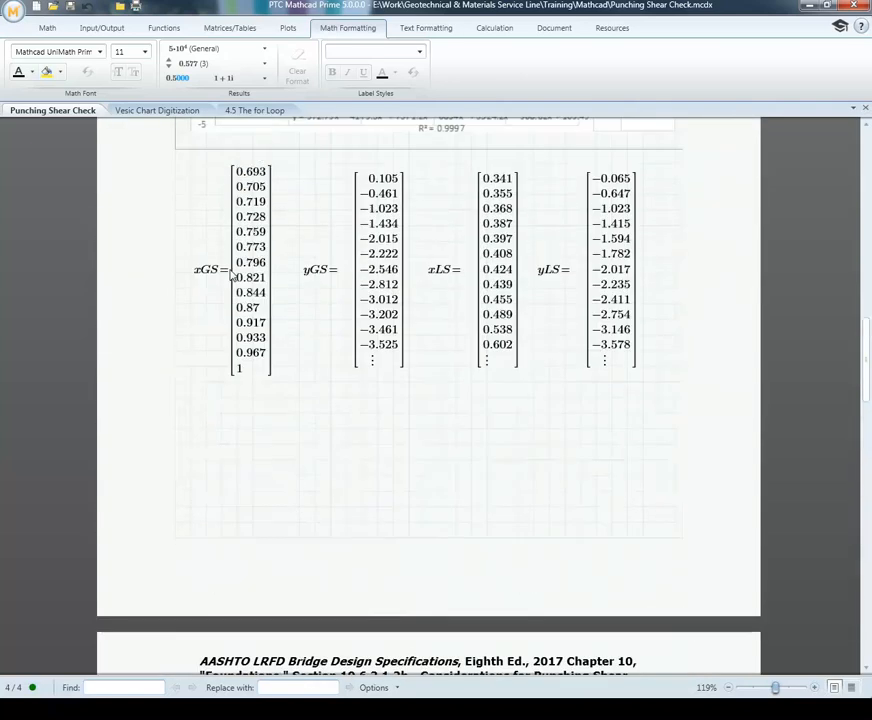
scroll(229, 274, up, 15)
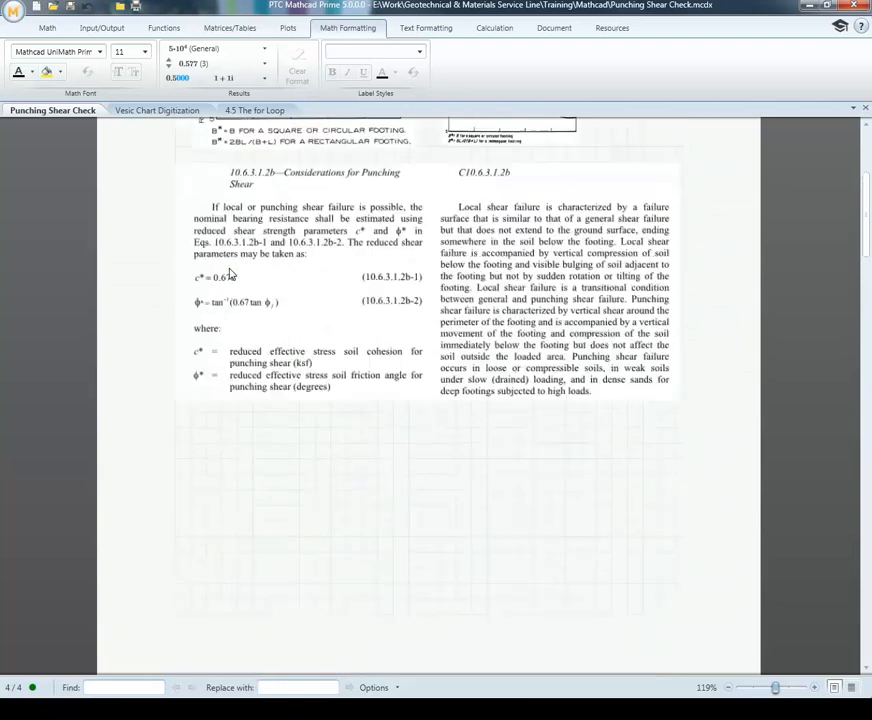
scroll(229, 272, down, 12)
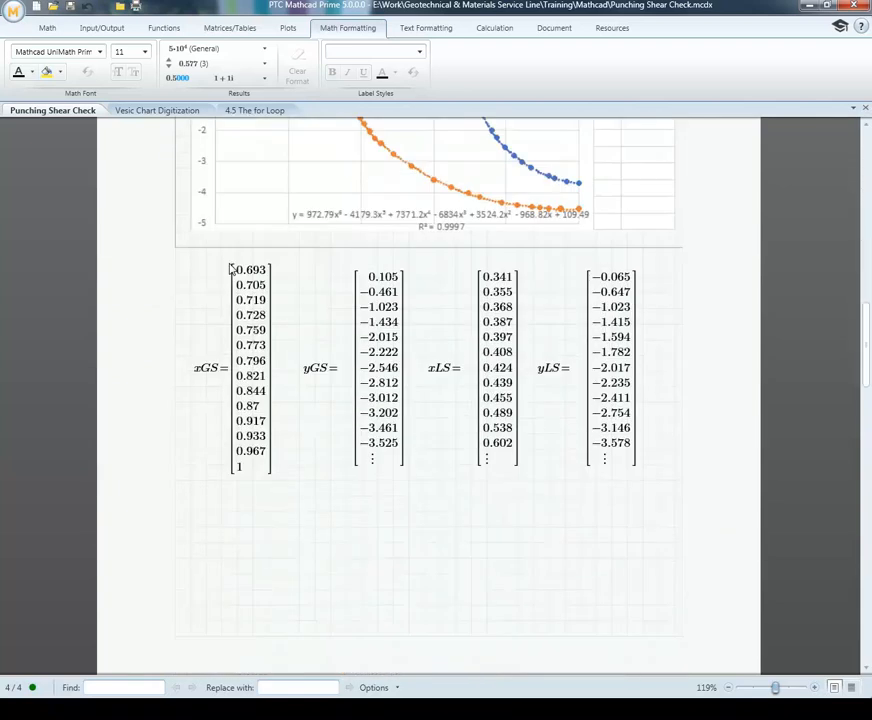
scroll(229, 270, down, 15)
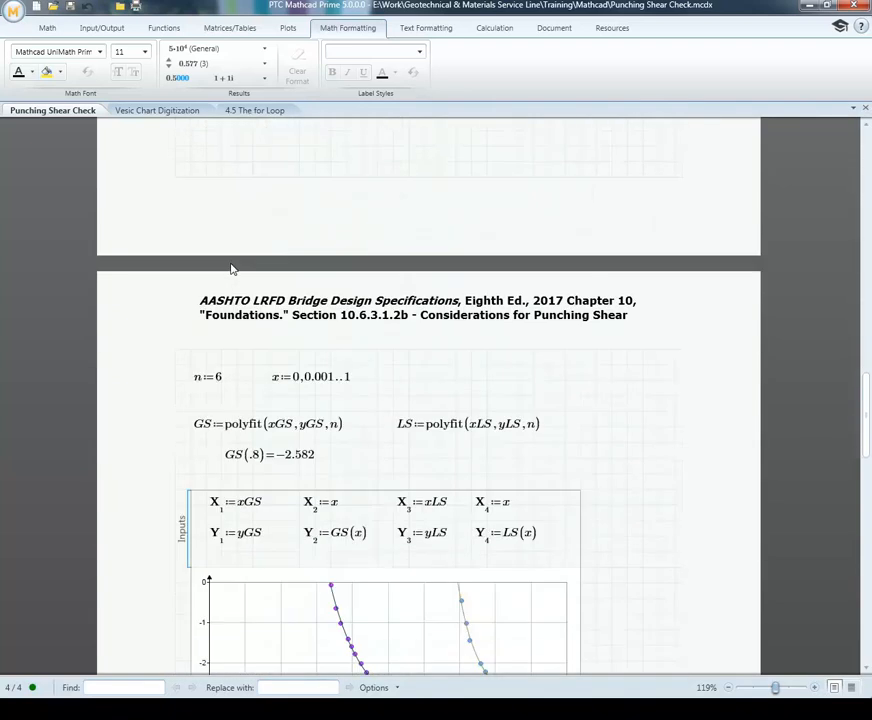
scroll(230, 270, down, 12)
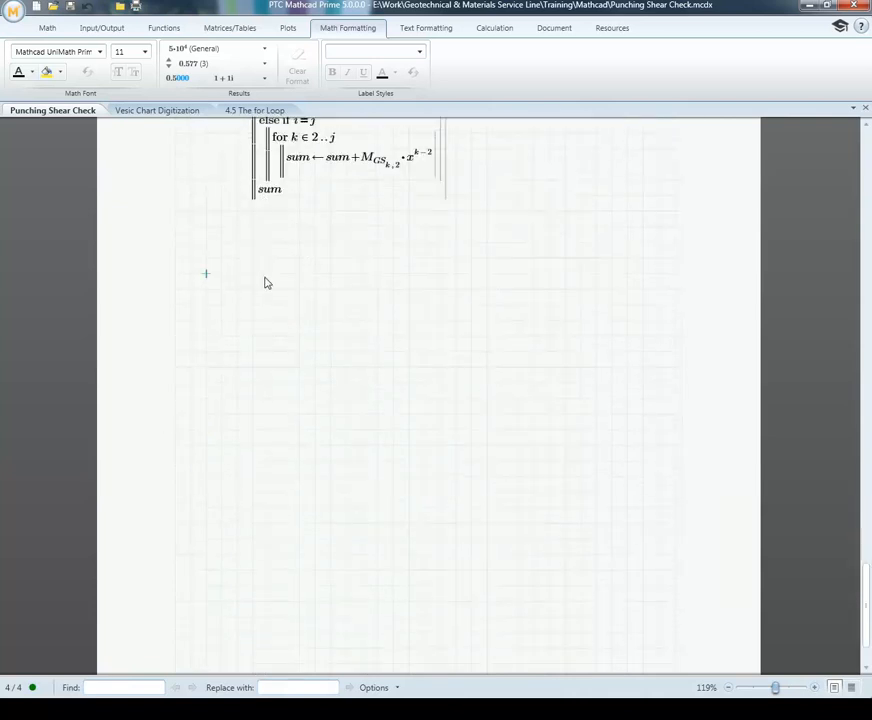
Step: Define vx := xGS and vy := yGS side by side below the Test(x) program
text(vx=)
key(BackSpace)
text(xG)
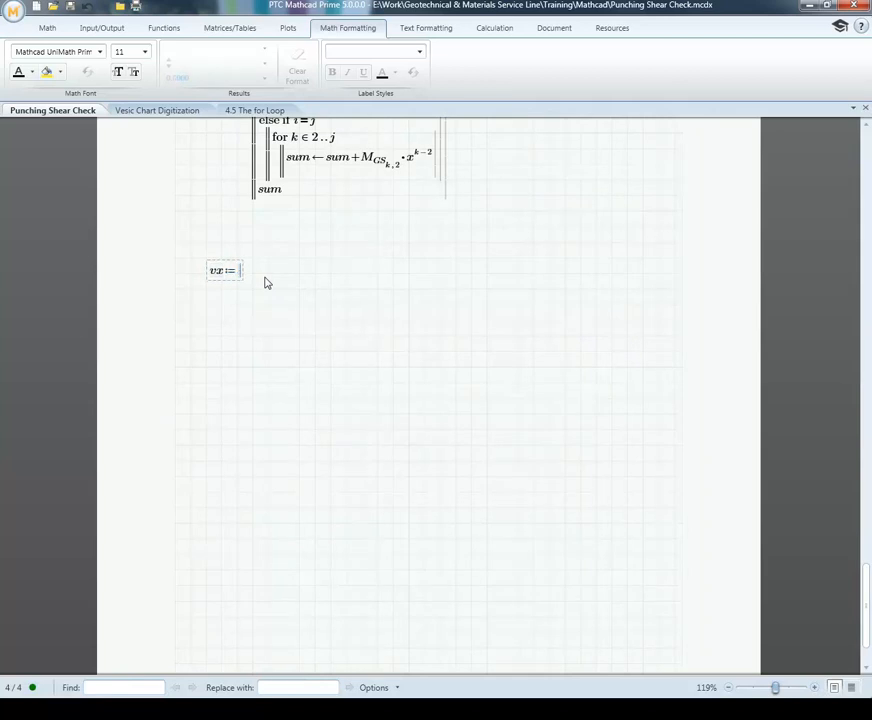
text(S)
text(=)
key(BackSpace)
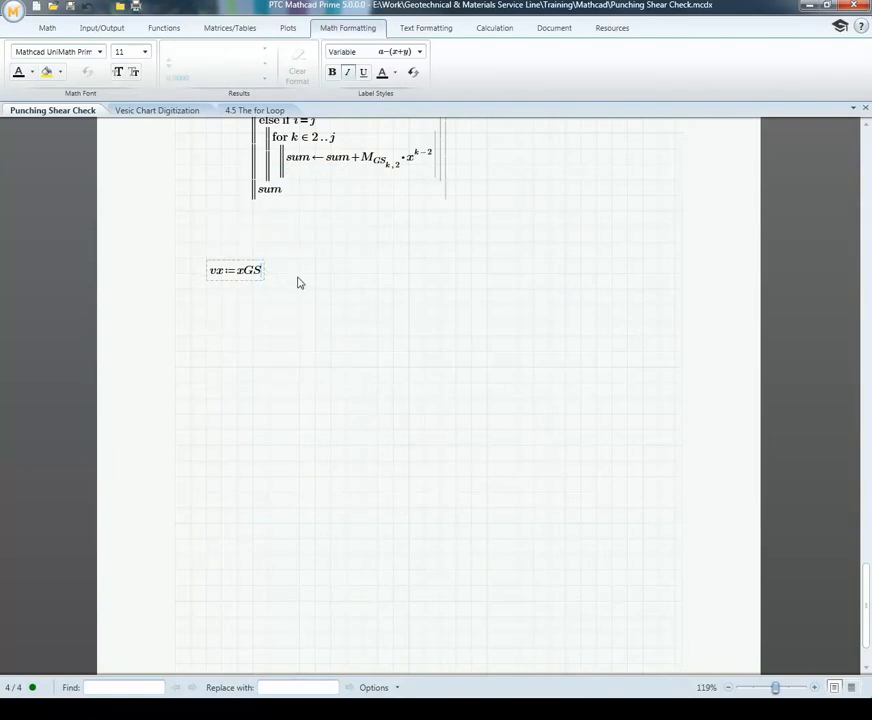
click(299, 278)
text(vy)
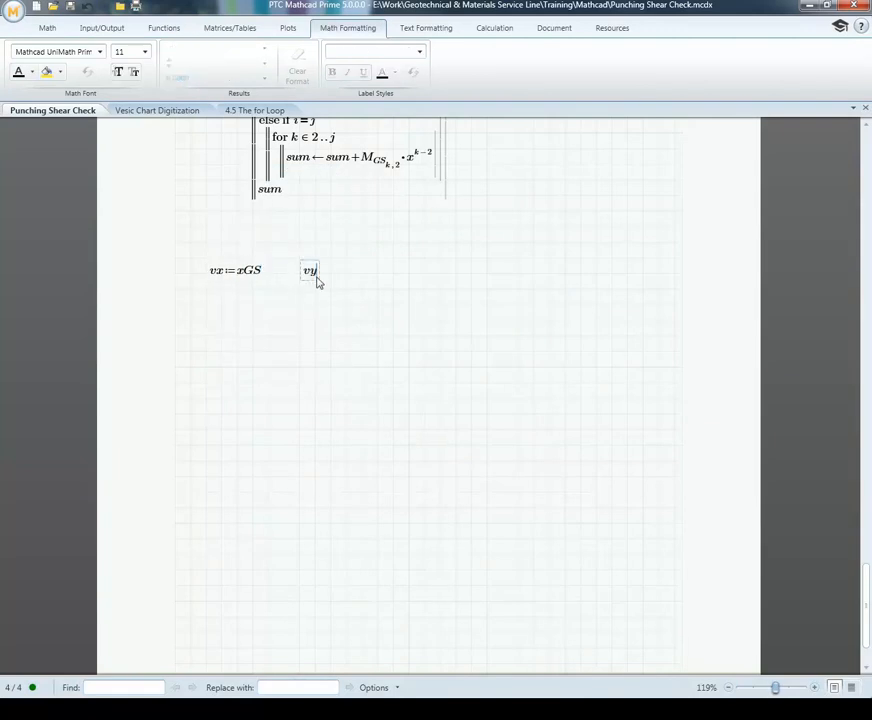
text(:yGS)
Step: Define num := rows(xGS) below the vx definition and evaluate it
click(207, 313)
text(num:=rows(xGS)=)
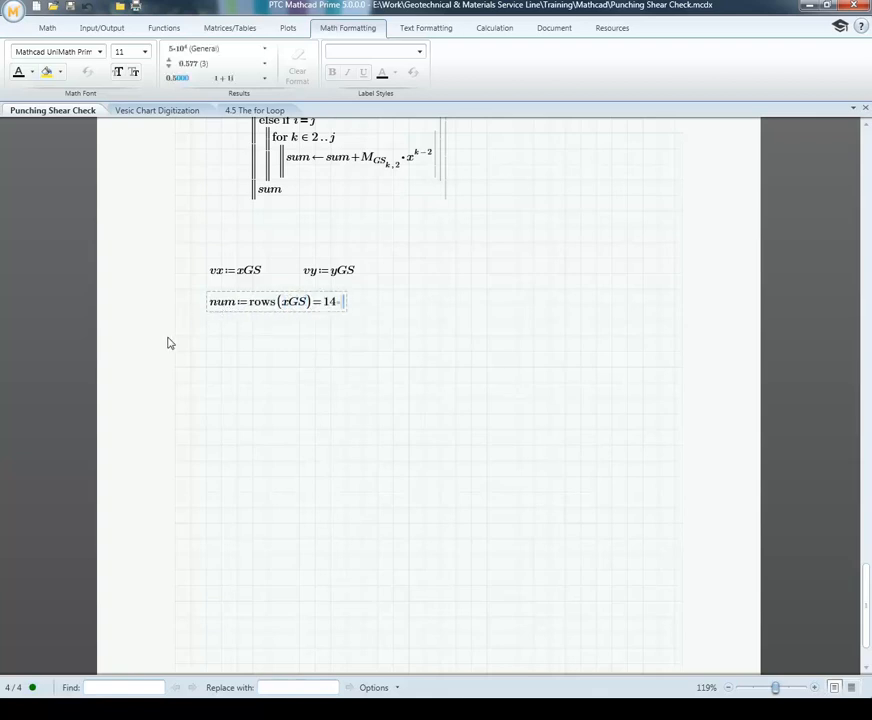
Step: Define the range variable i := 0..num-1 below the num definition
click(205, 338)
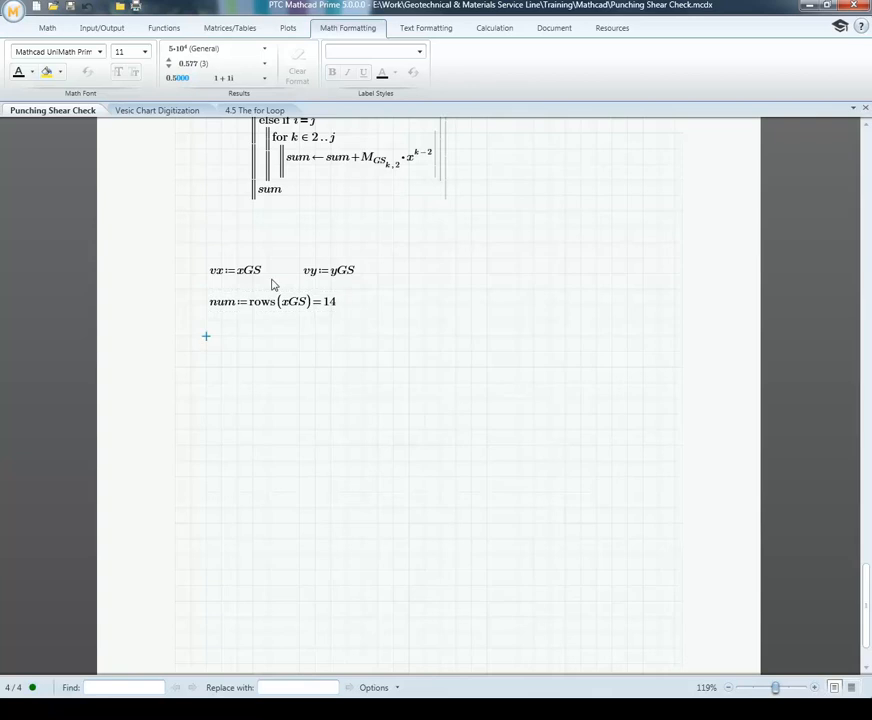
text(i:=0, ..)
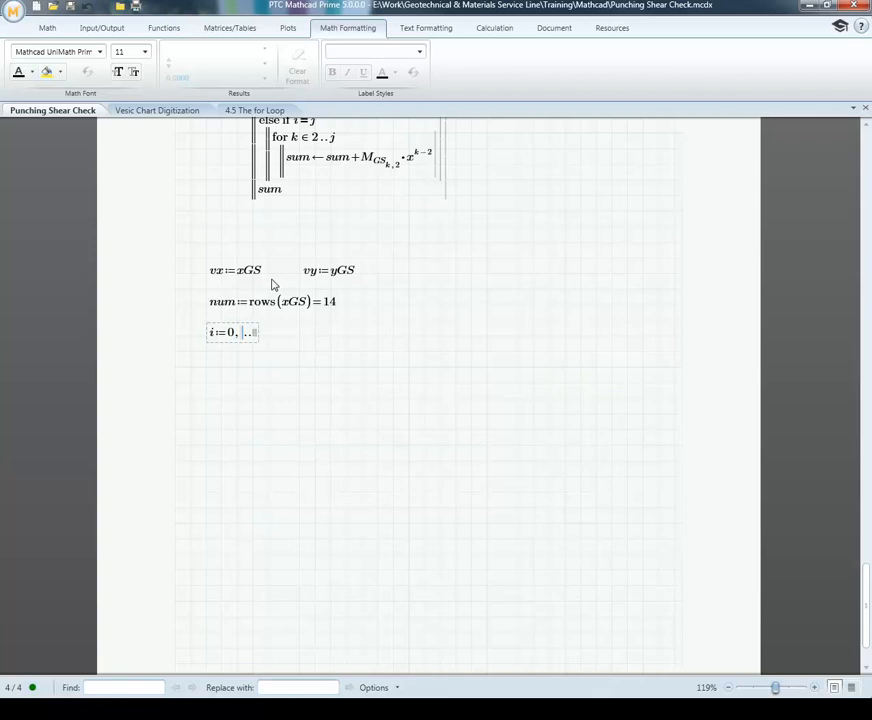
key(BackSpace)
click(247, 334)
text(num-1)
Step: Set the worksheet's ORIGIN to 0
click(492, 30)
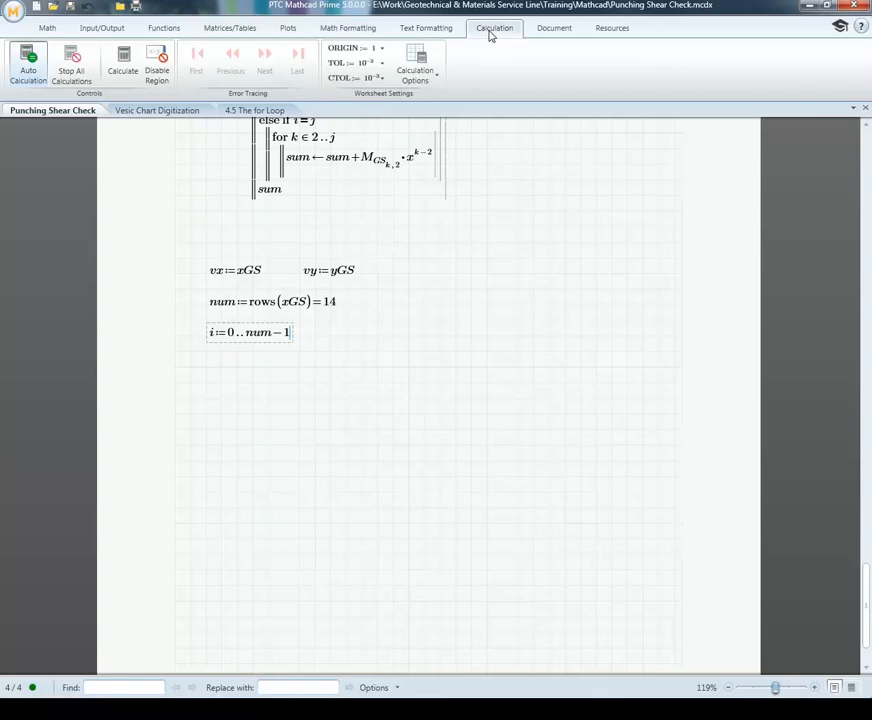
click(382, 48)
click(340, 61)
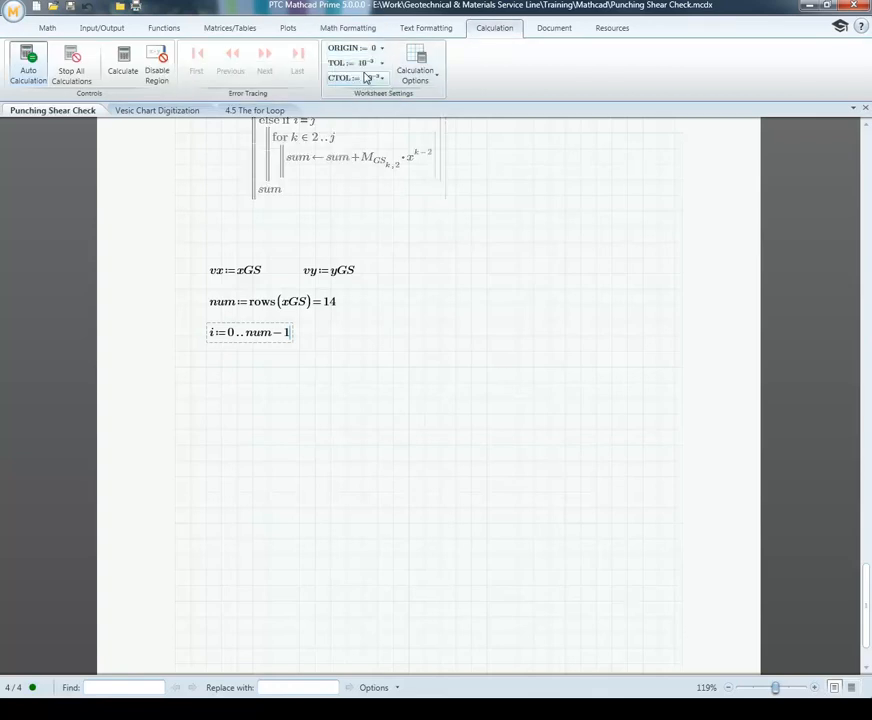
click(230, 374)
click(212, 376)
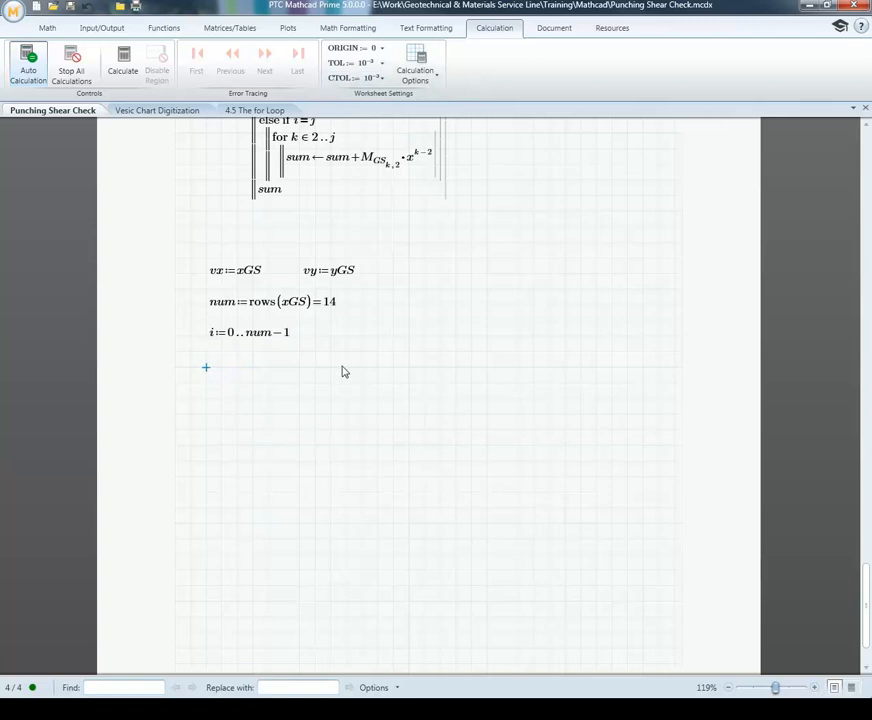
Step: Start defining residuals with index i below the range variable, as vy with index i minus a second term
click(210, 420)
text(residu)
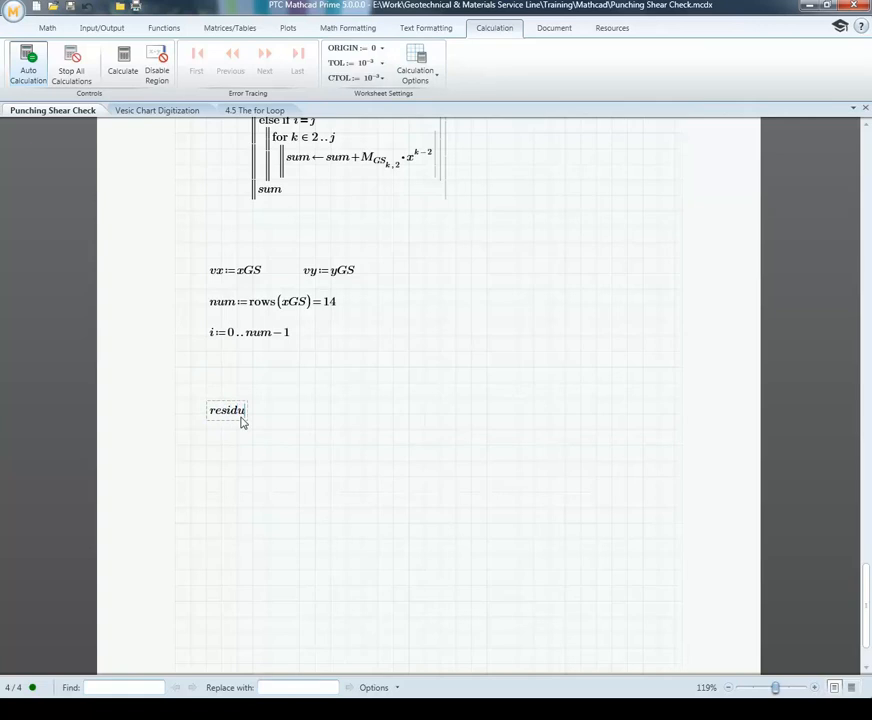
text(als[i:)
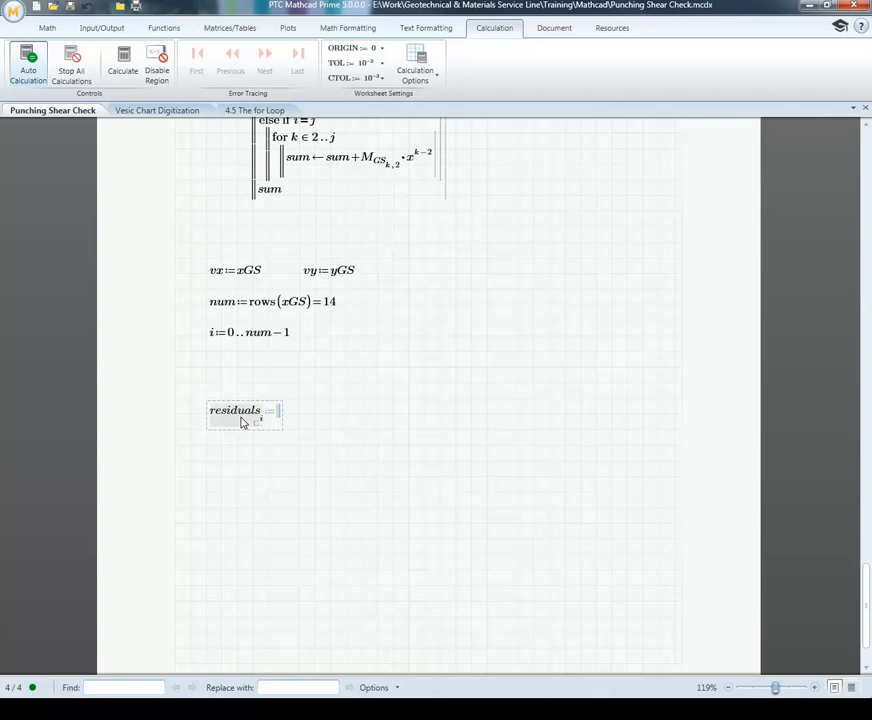
text(vy[)
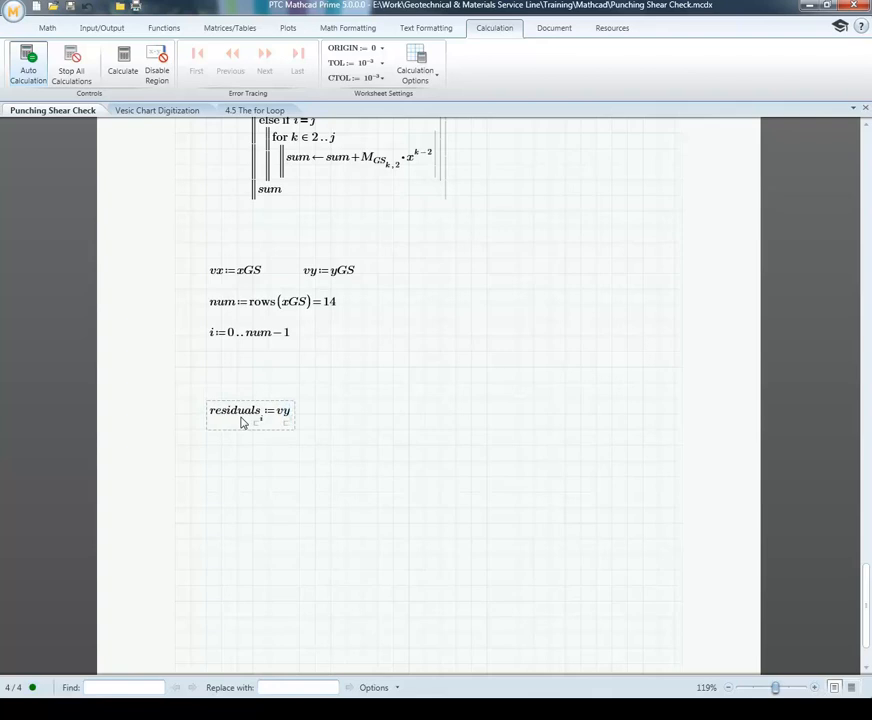
key(Right)
text(-)
Step: Complete the residuals definition with GS(vx) using index i on vx, and evaluate it
scroll(250, 412, up, 10)
scroll(250, 412, up, 2)
scroll(250, 412, down, 12)
scroll(251, 411, down, 2)
text(GS(x)
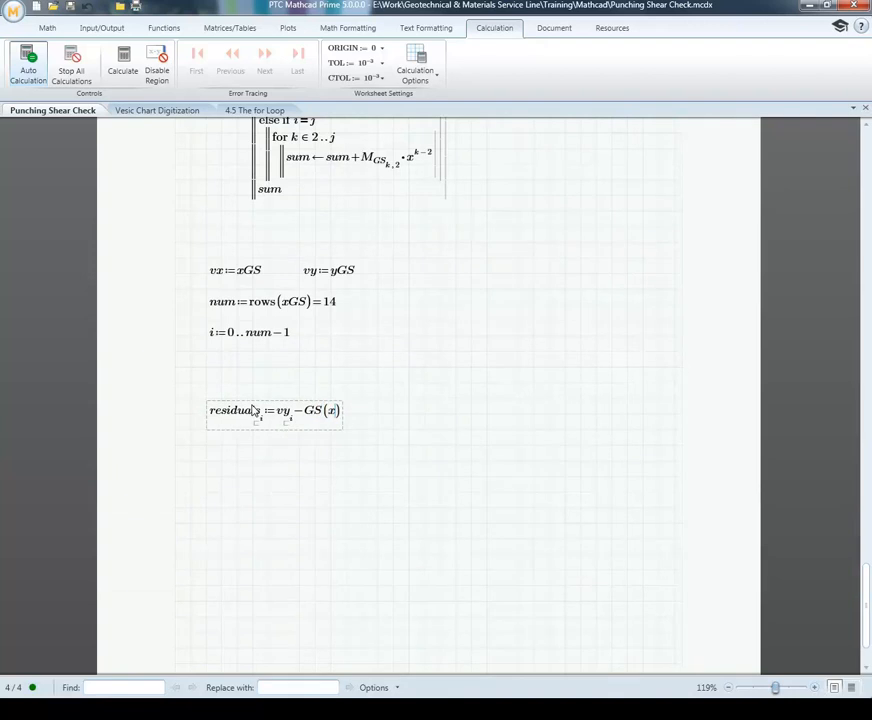
key(BackSpace)
text(vx)
text([)
text(i)
text(=)
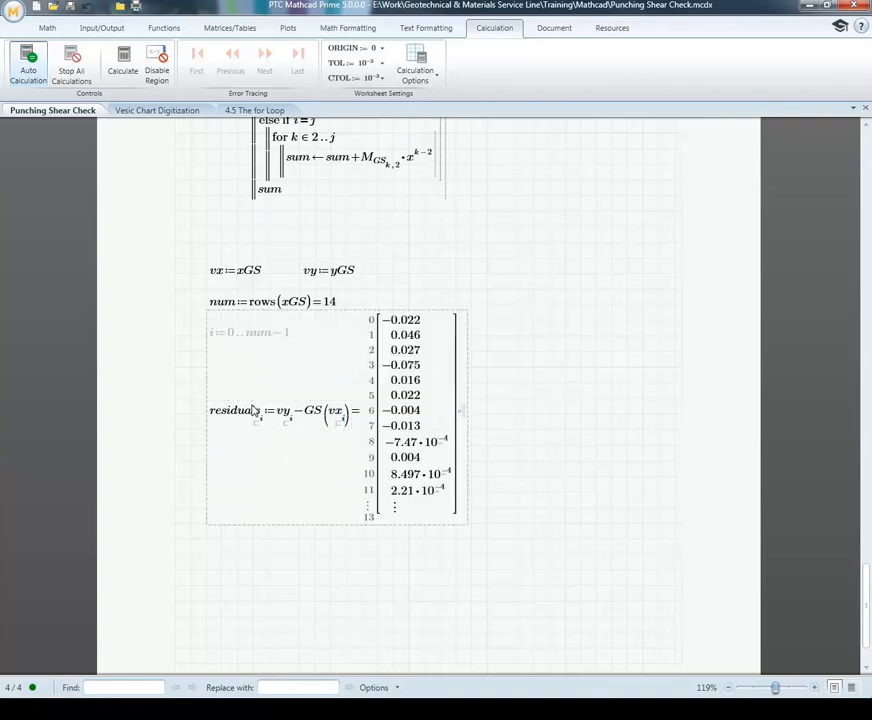
click(503, 406)
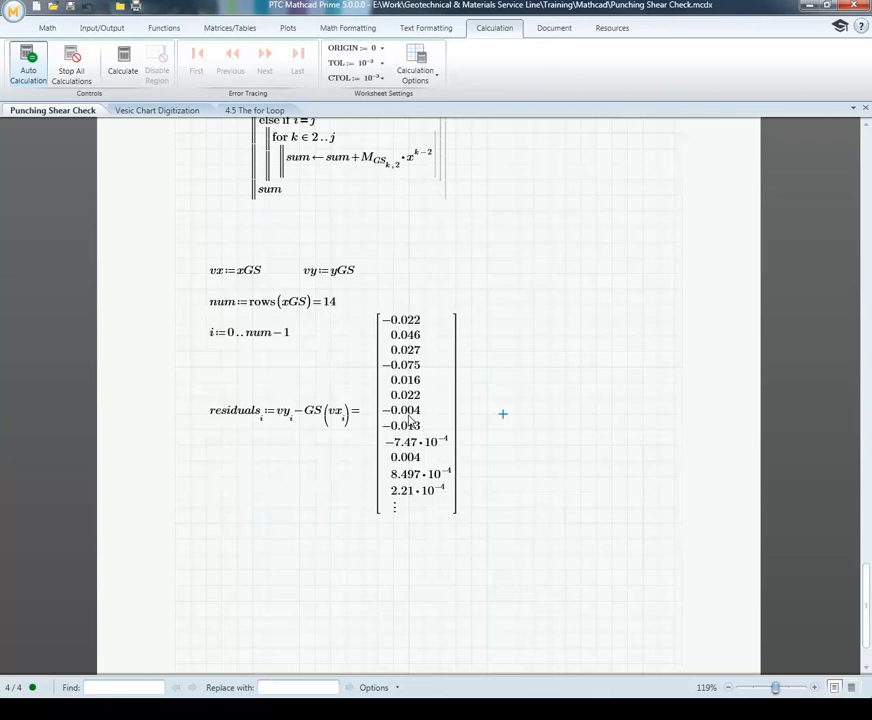
Step: Start a std_err variable definition beside the evaluated residuals vector
scroll(410, 425, down, 3)
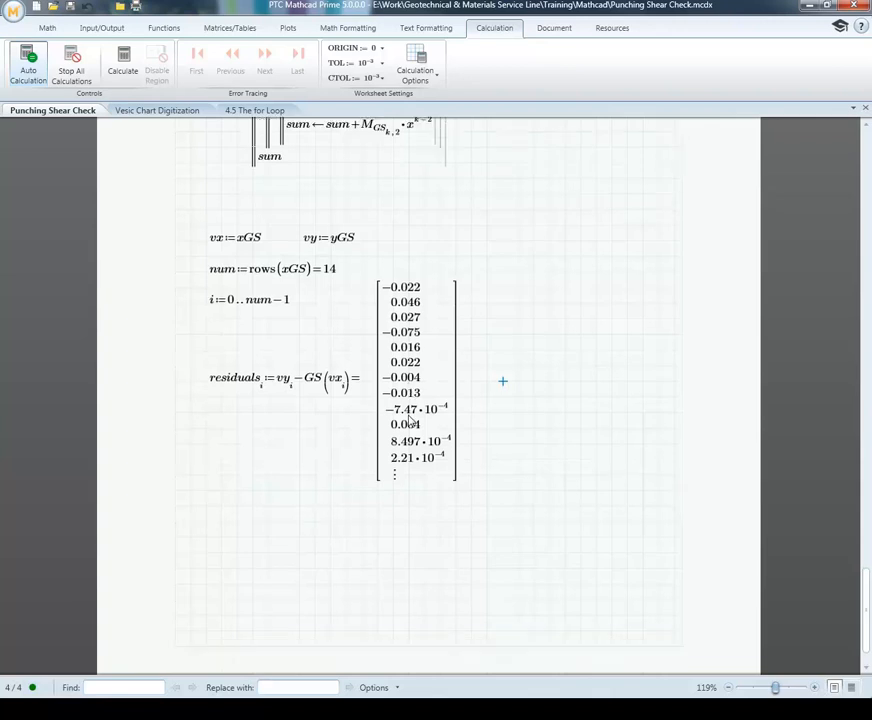
click(220, 444)
click(209, 449)
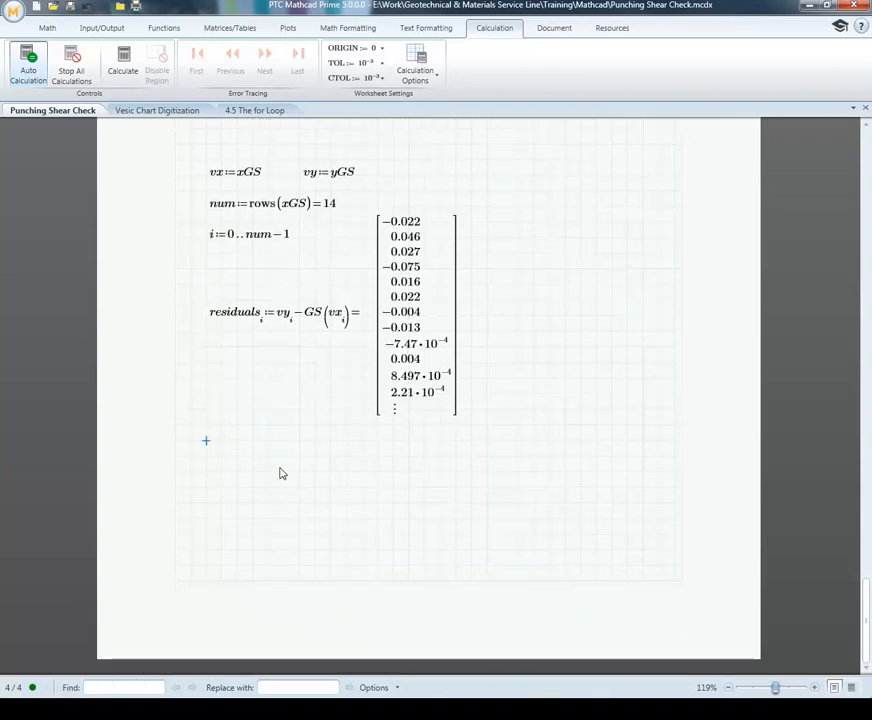
click(485, 318)
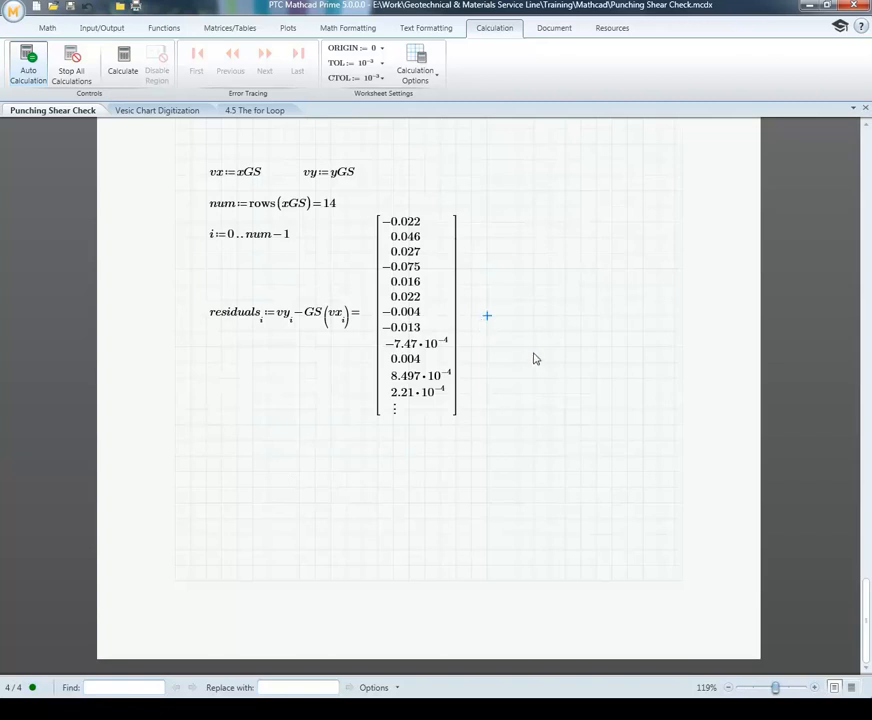
text(std_r)
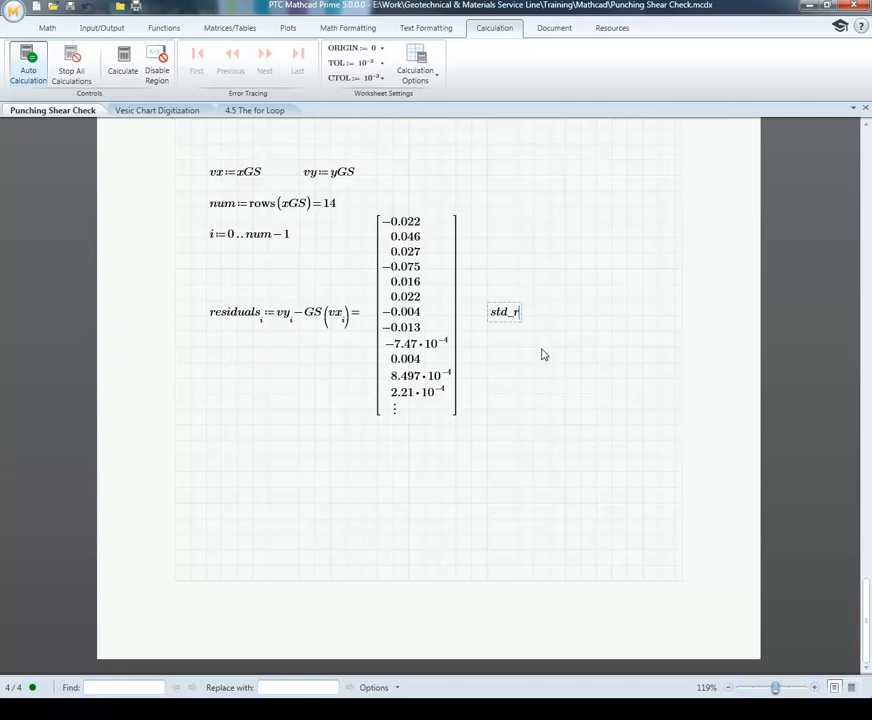
key(BackSpace)
text(err :=)
Step: Assign the statistics function stderr(vx, vy) to std_err and evaluate it
click(170, 29)
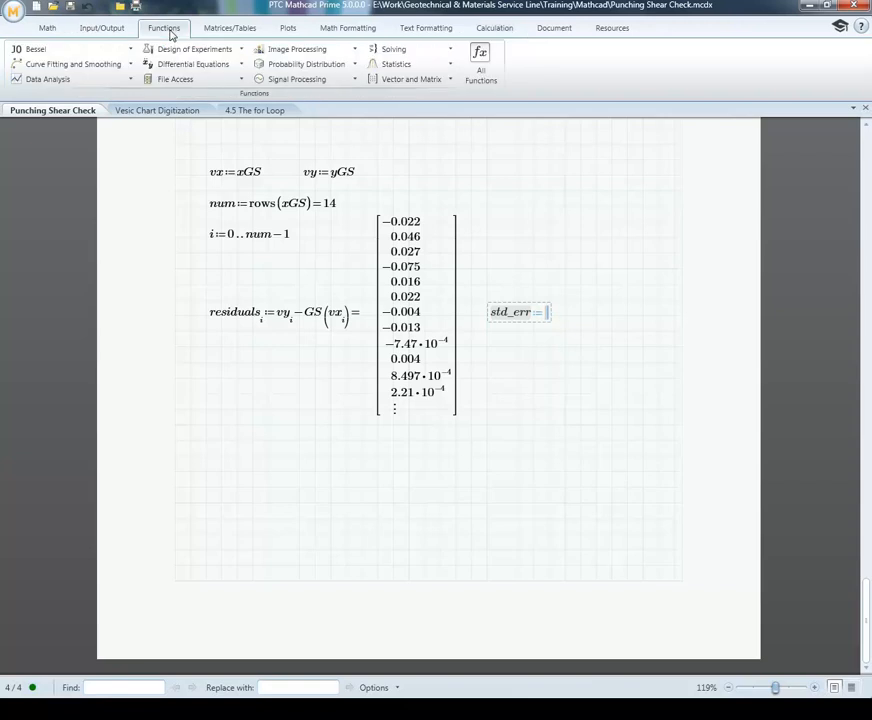
click(451, 64)
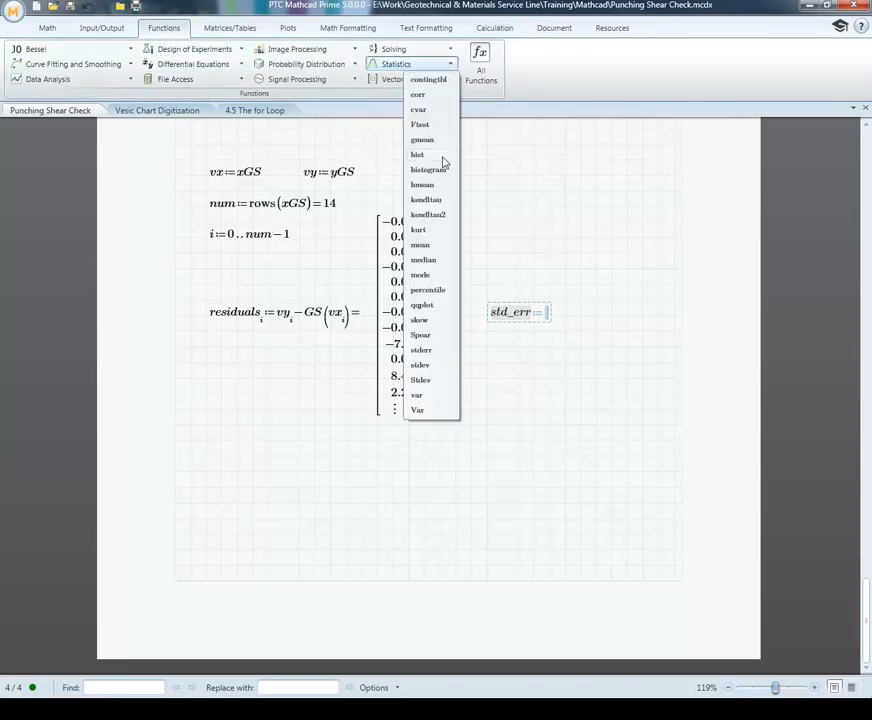
click(421, 350)
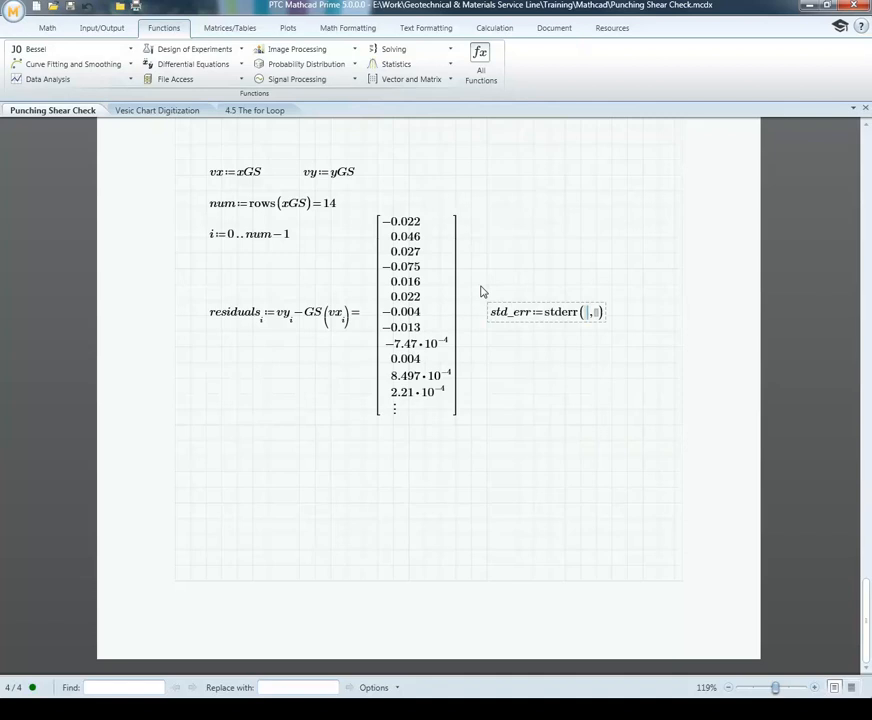
text(xv)
key(BackSpace)
key(BackSpace)
text(vx,vy)=0.499)
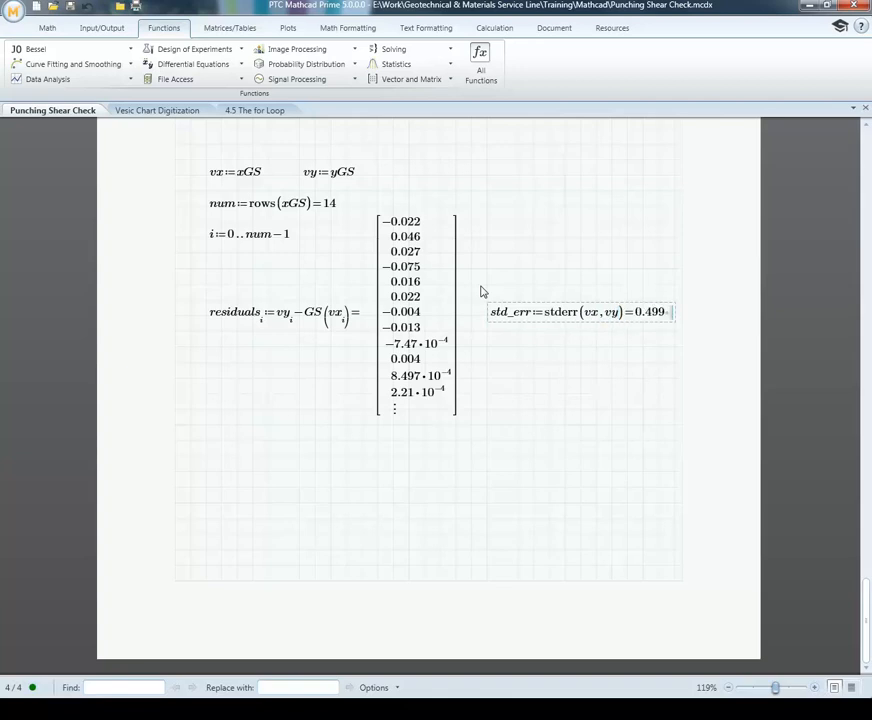
Step: Define Standard := residuals divided by std_err below the residuals calculation
click(252, 471)
click(206, 456)
text(Stand)
text(ard:=r)
text(esid)
text(ual)
key(BackSpace)
key(BackSpace)
key(BackSpace)
key(BackSpace)
text(dual)
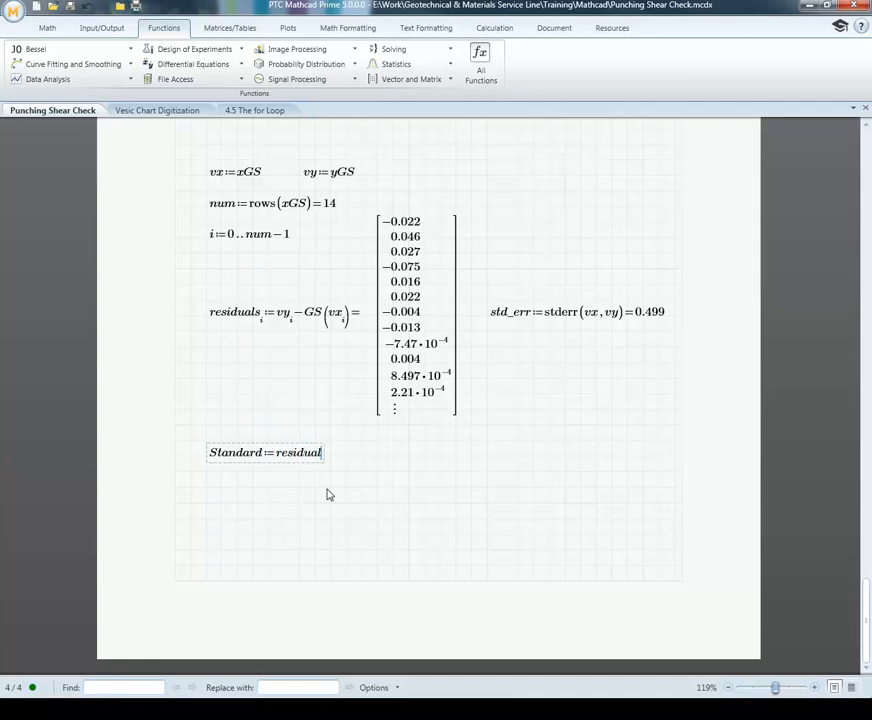
text(s/s)
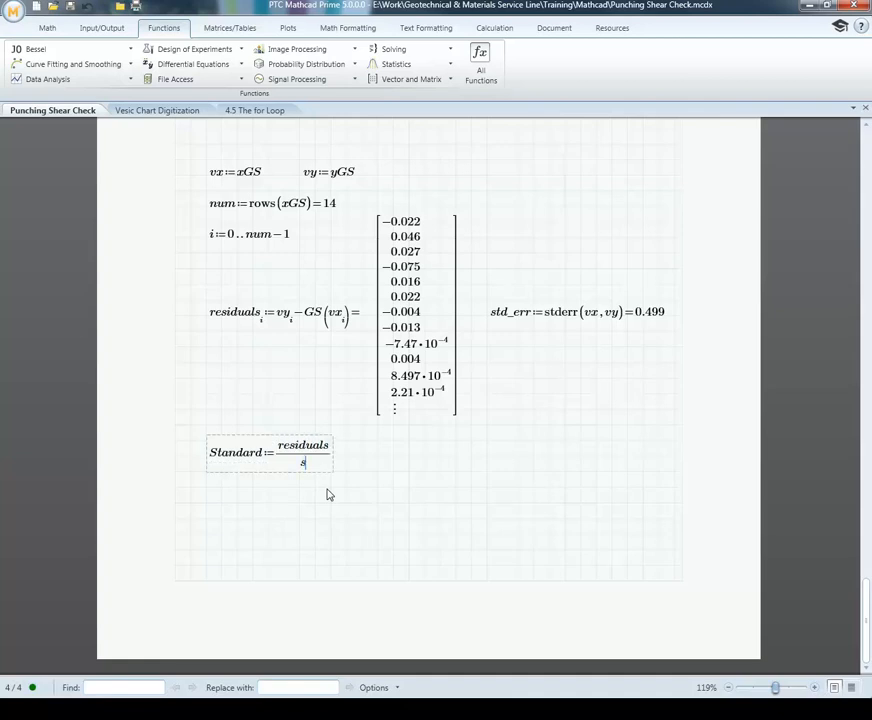
text(_err)
click(408, 472)
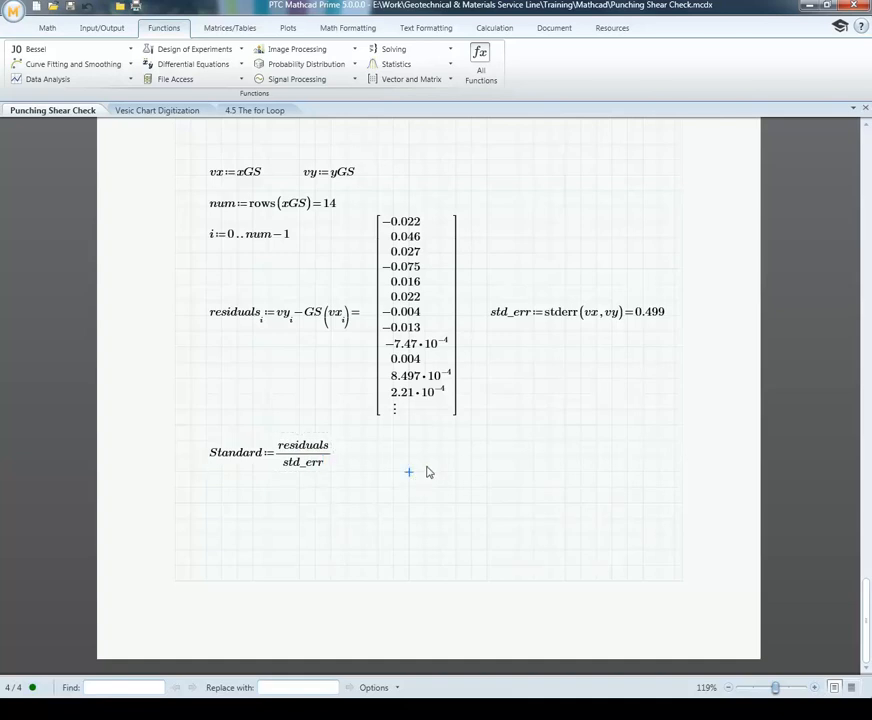
Step: Extend the worksheet onto a fifth page and place the insertion point near the start of that page
key(Down)
key(Down)
key(Down)
key(Down)
key(Down)
key(Down)
key(Down)
key(Down)
key(Down)
key(Down)
key(Down)
key(Down)
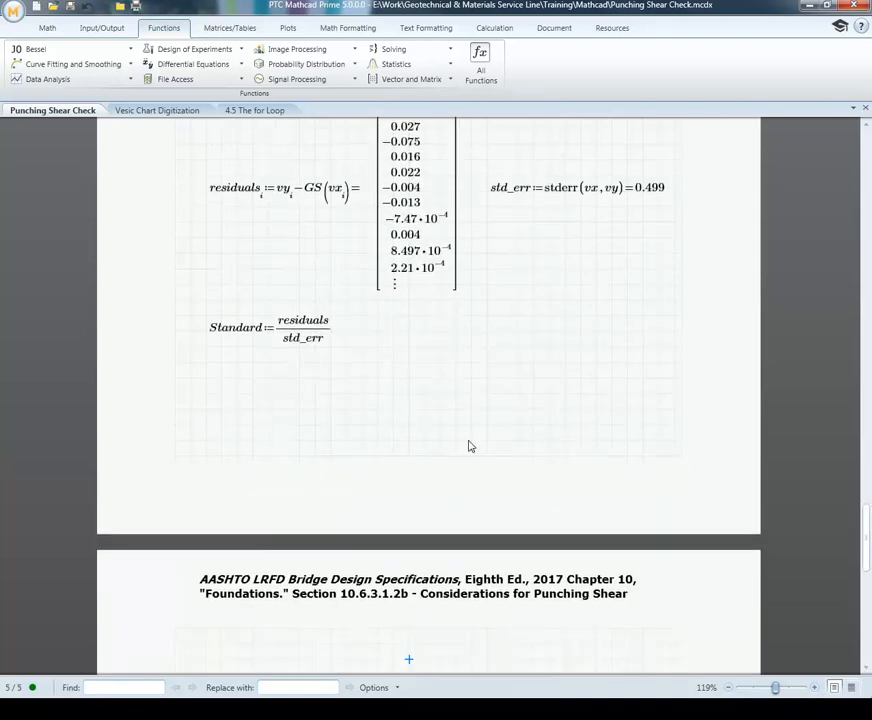
scroll(453, 399, down, 3)
click(206, 314)
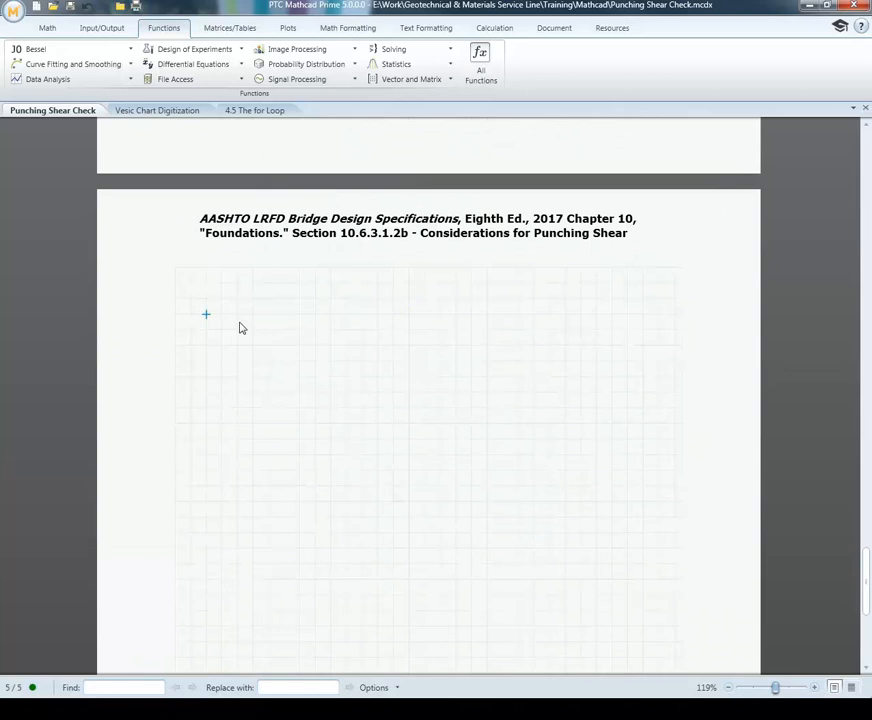
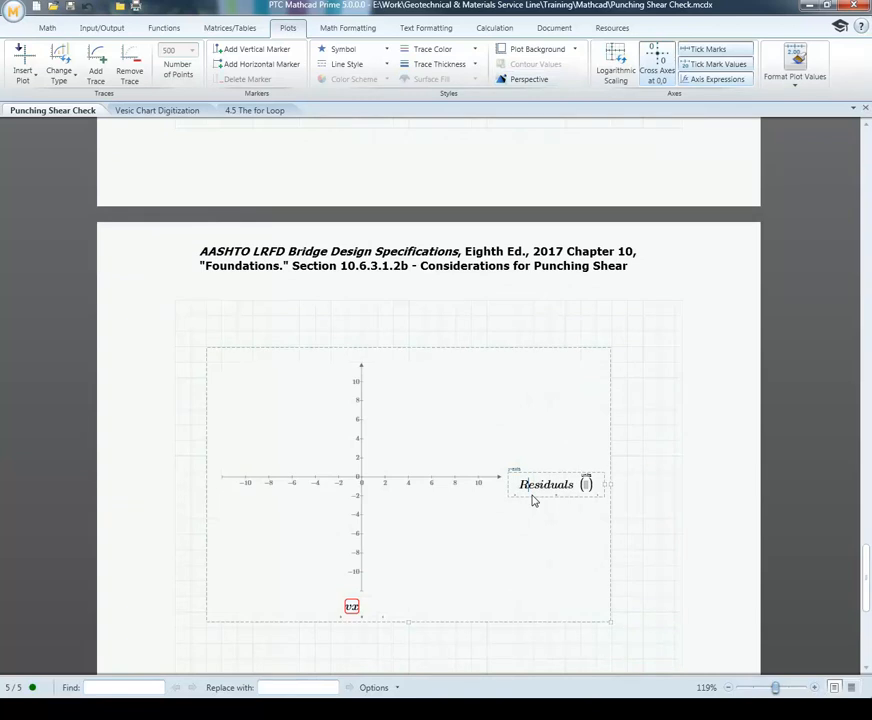
Step: Correct the y-axis expression of the plot to residuals so it is plotted against vx
text(r)
click(632, 487)
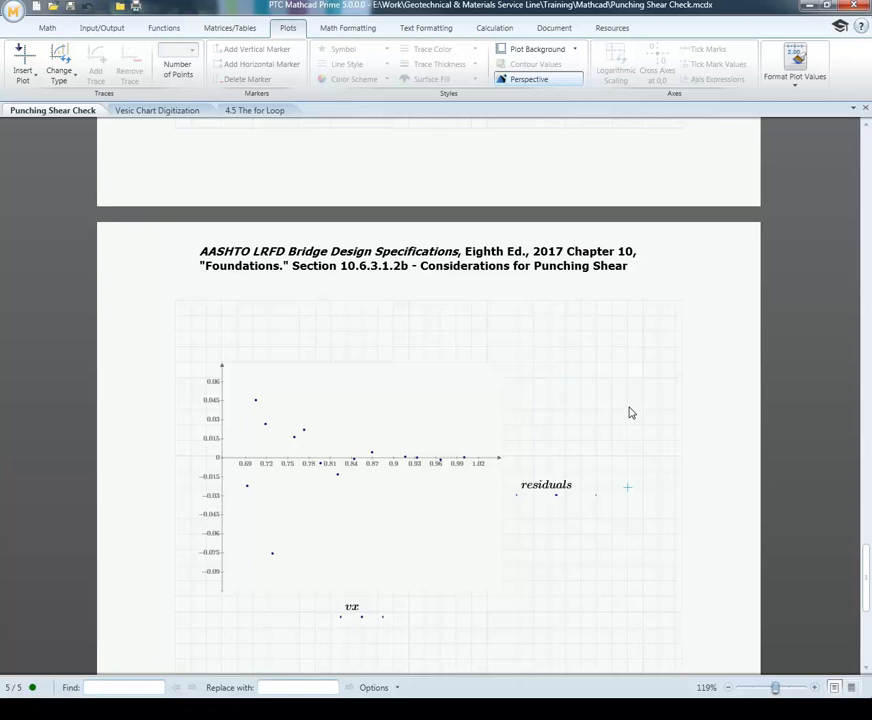
scroll(629, 412, down, 4)
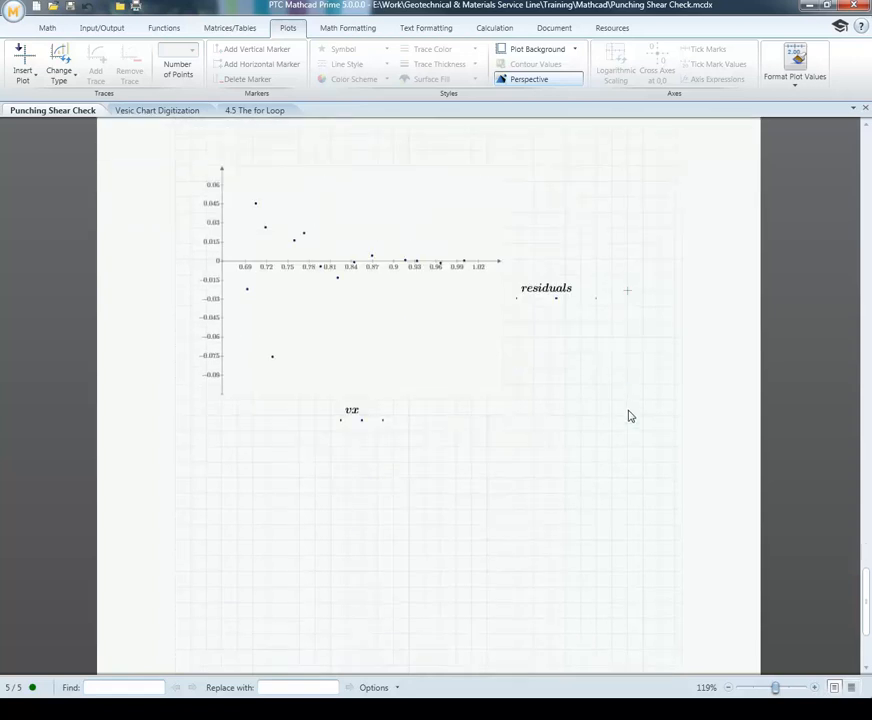
scroll(627, 414, up, 5)
Step: Write the exponential model equation y = a·e^(b·x) + c below the residuals plot
scroll(625, 416, down, 10)
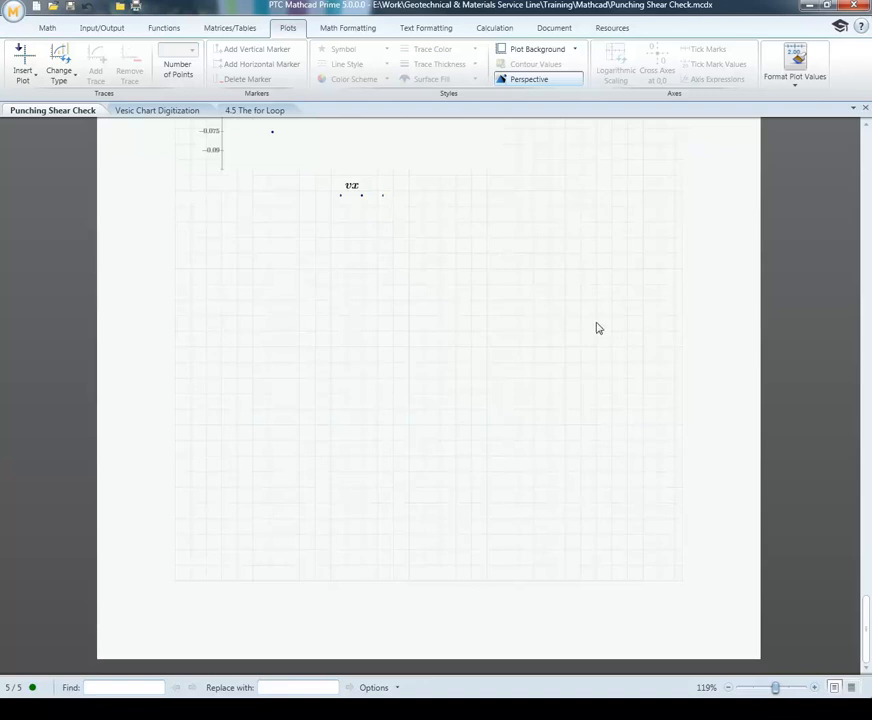
click(206, 269)
text(y =)
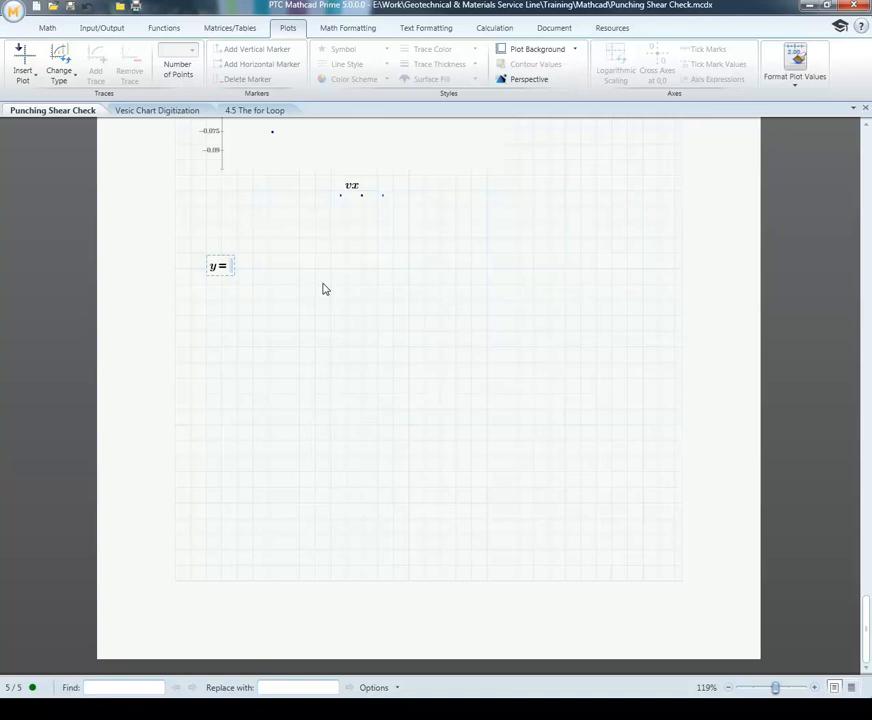
text(a)
text(*)
text(e)
text(^)
text(b*x)
key(Right)
text(+c)
Step: Define the initial parameters a := 2, b := 2 and c := 2 beside the exponential equation
click(318, 270)
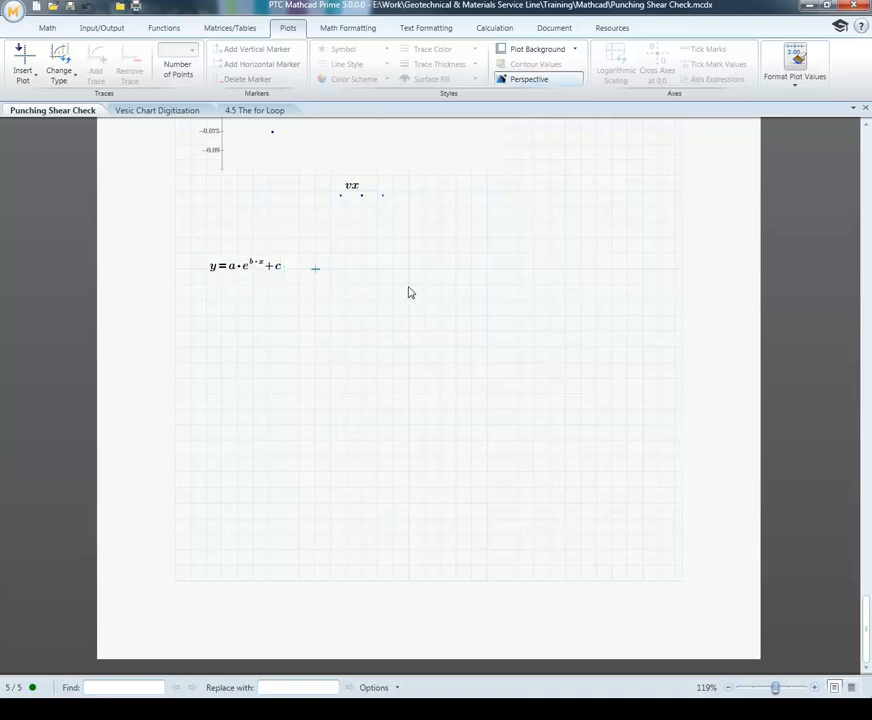
text(a:2)
key(Tab)
text(b:=2)
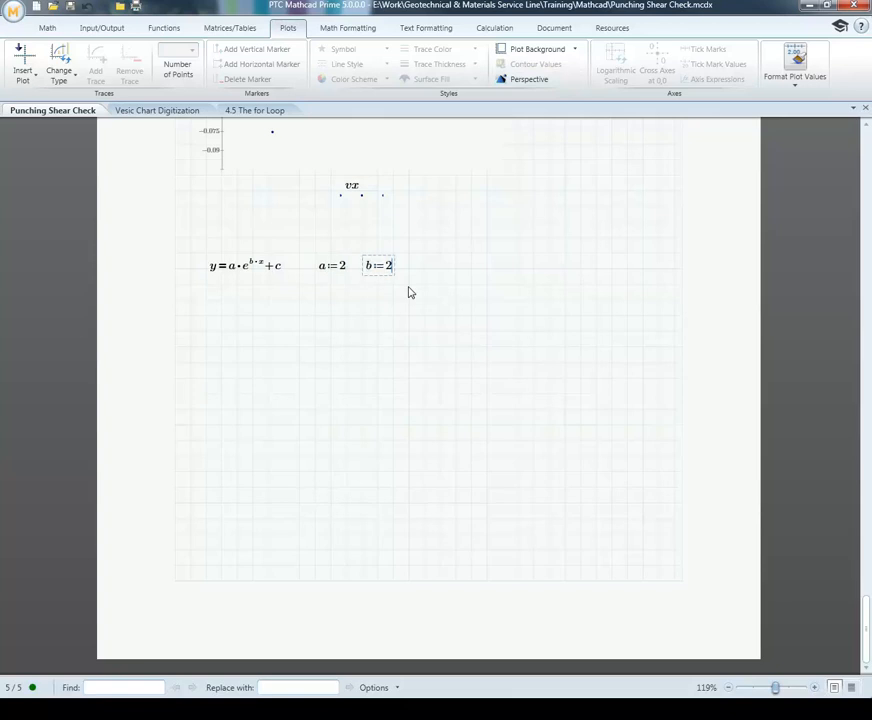
key(Tab)
text(c:2)
Step: Define guess as a three-row column vector of a, b and c below the equation and evaluate it
click(206, 301)
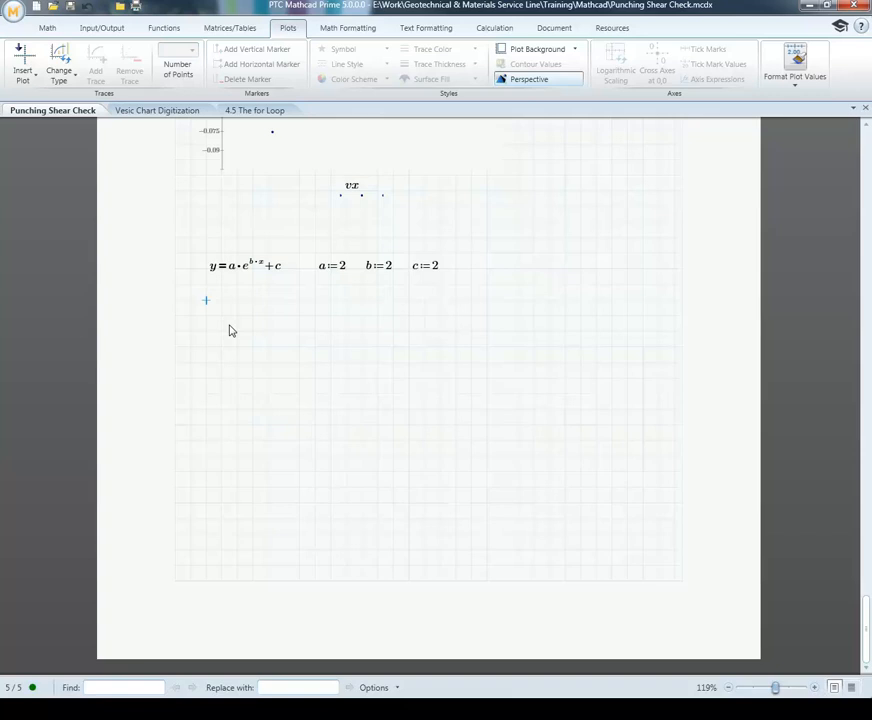
text(guess:=)
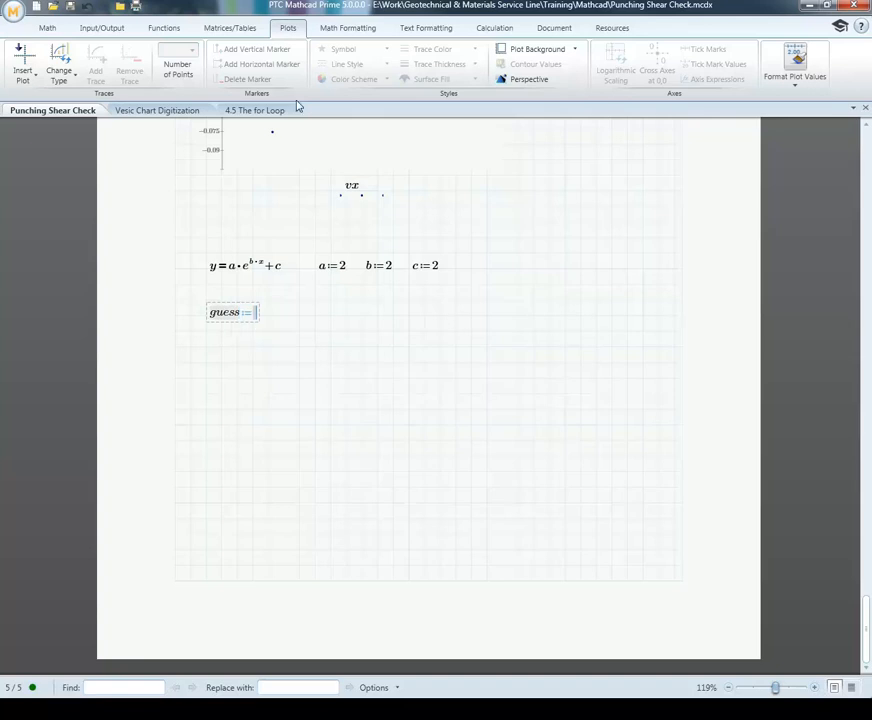
click(230, 27)
click(22, 50)
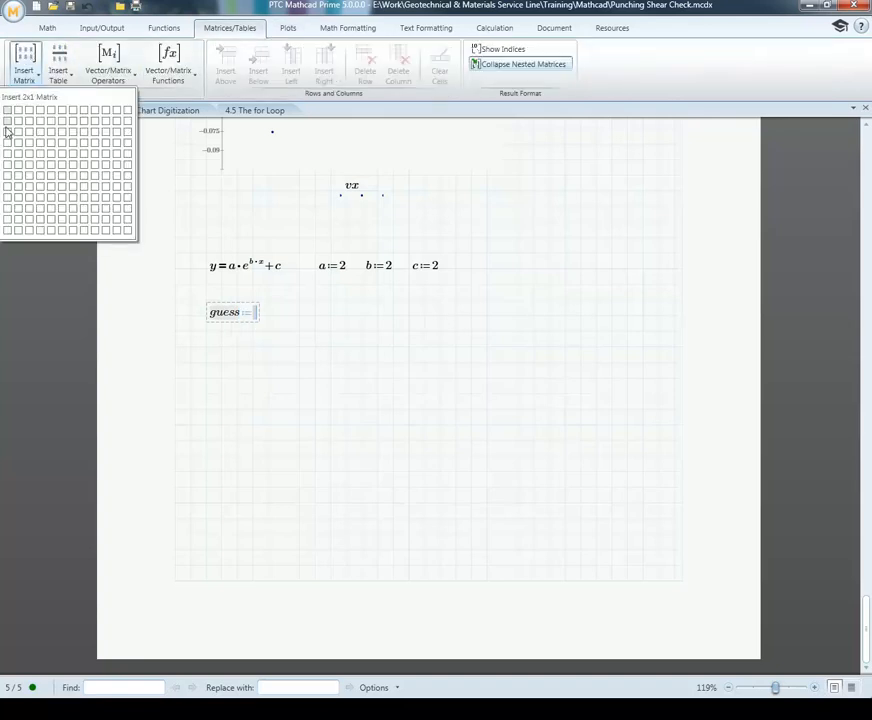
click(8, 136)
text(a)
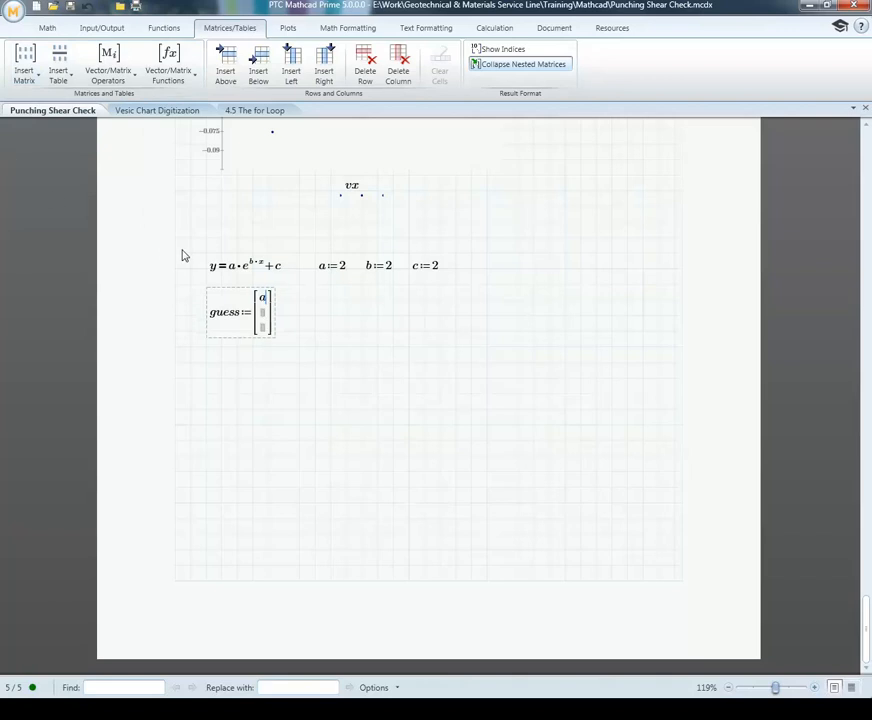
key(Tab)
text(b)
key(Tab)
text(c]=)
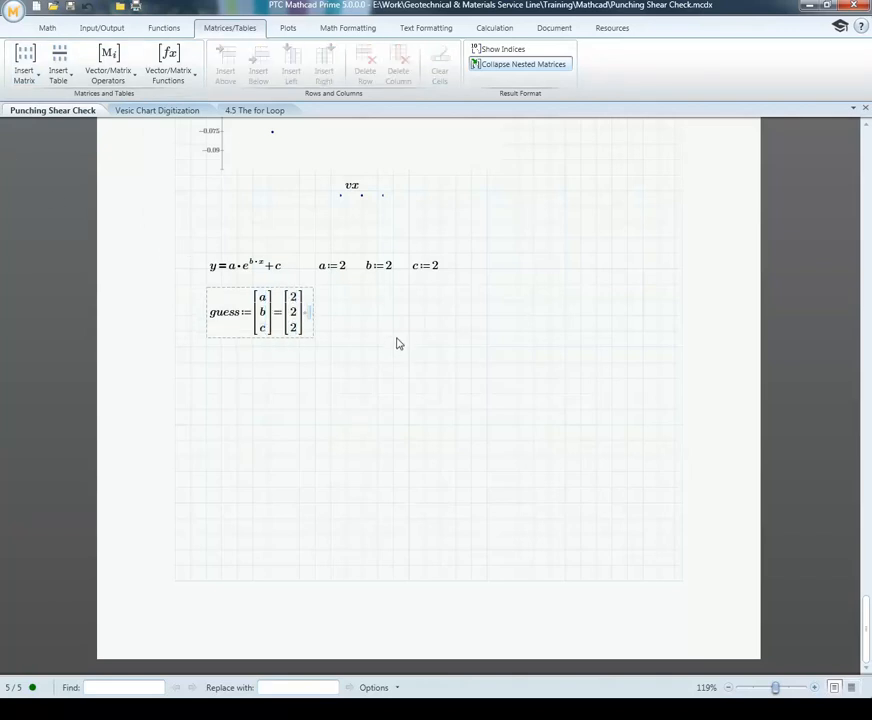
Step: Start a variable E beside the guess vector and assign the curve-fitting function expfit to it
click(346, 315)
text(E:=)
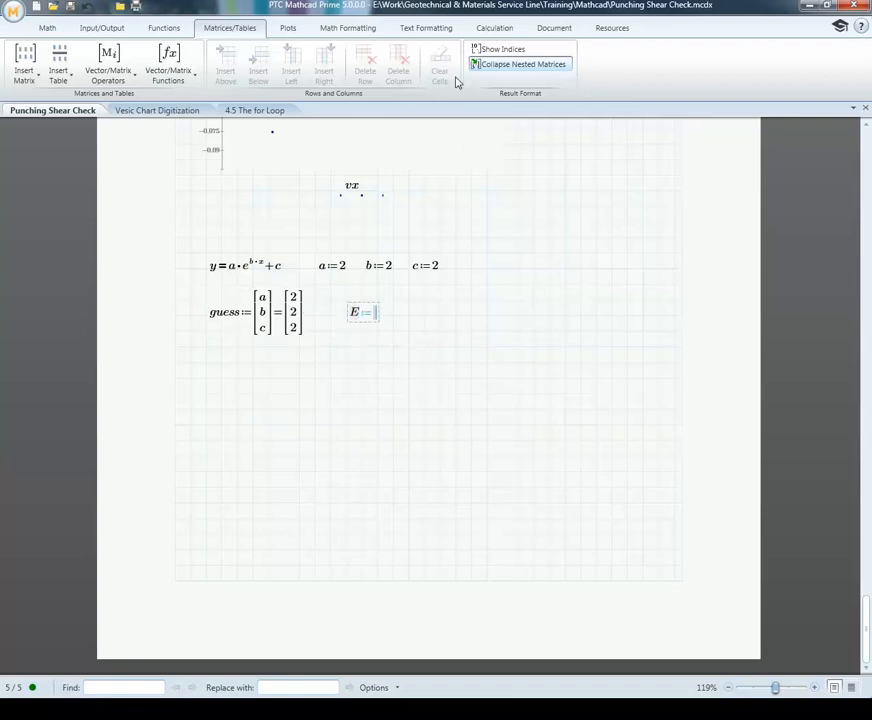
click(172, 33)
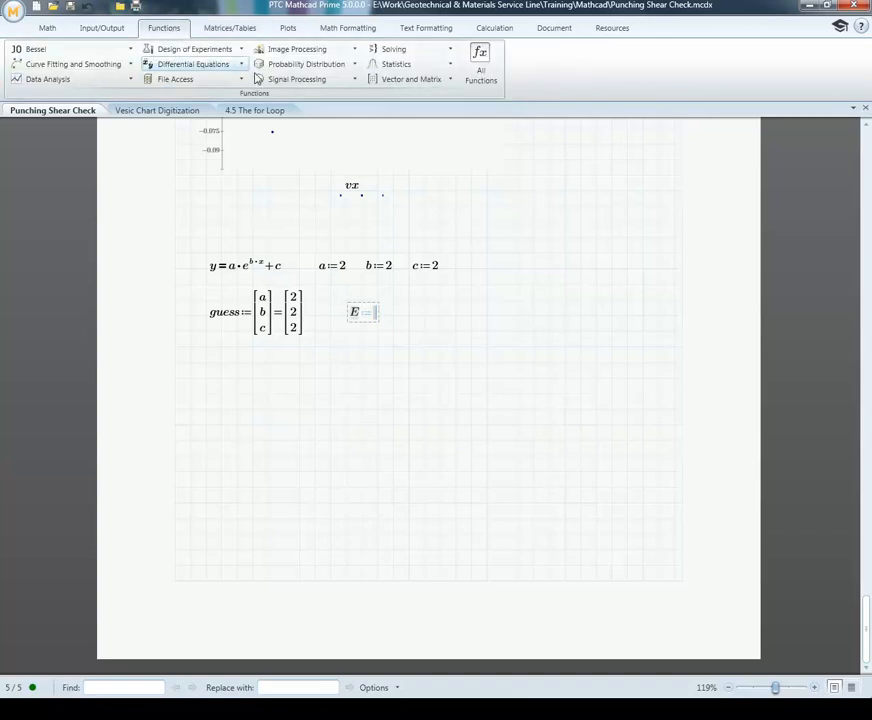
click(133, 64)
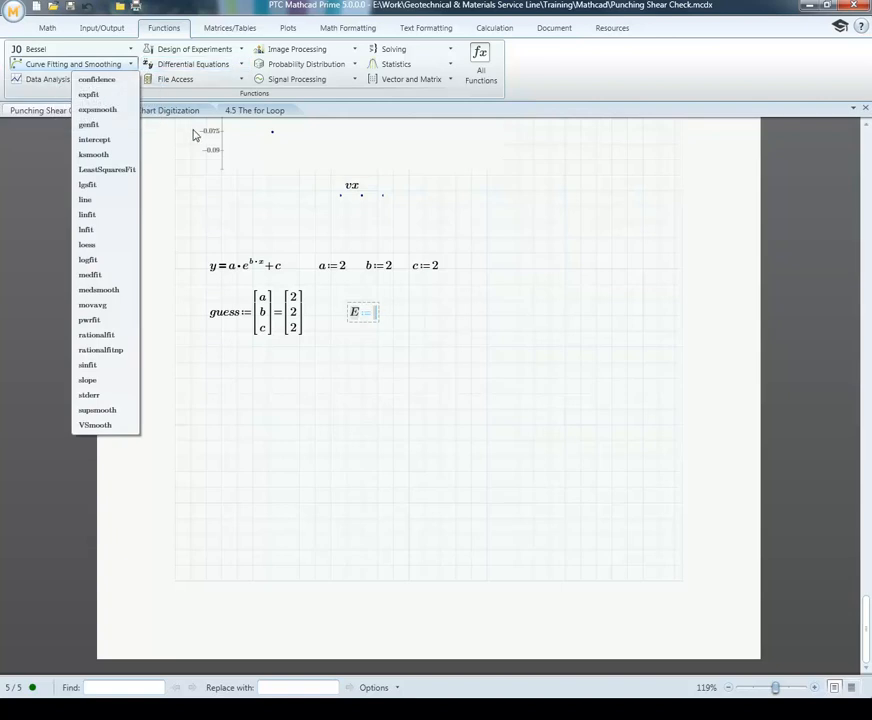
click(97, 100)
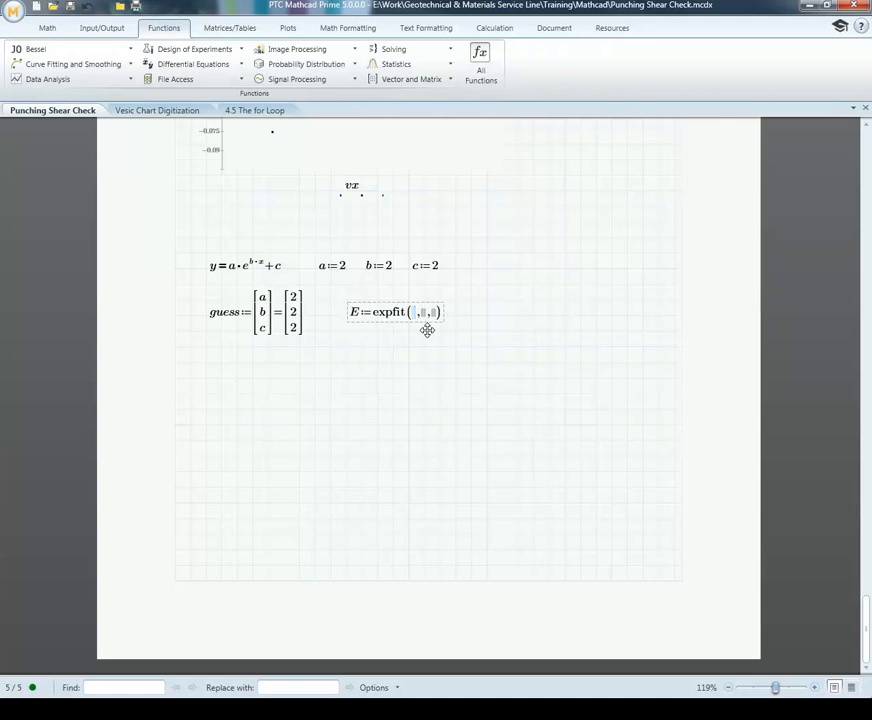
Step: Fill in the expfit arguments as xGS, yGS and guess, and evaluate E
text(xGS)
key(Tab)
text(yGS)
key(Tab)
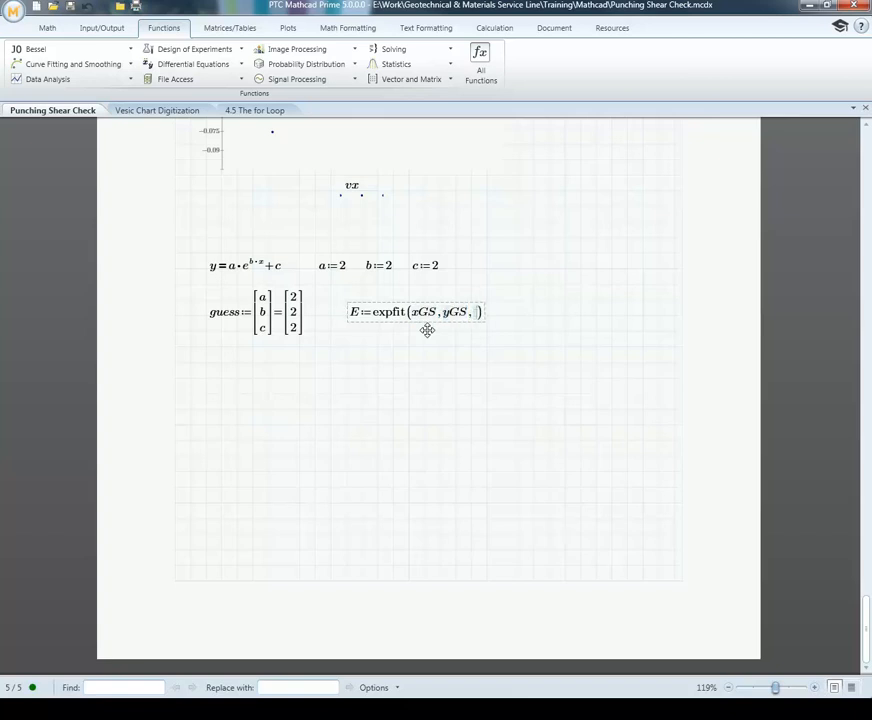
text(guess)=)
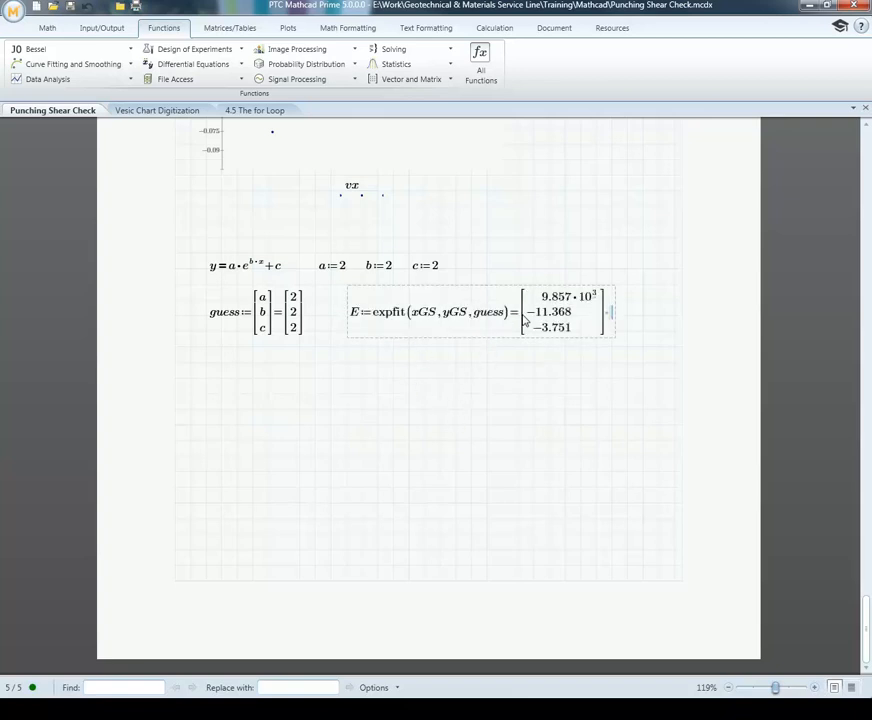
click(487, 409)
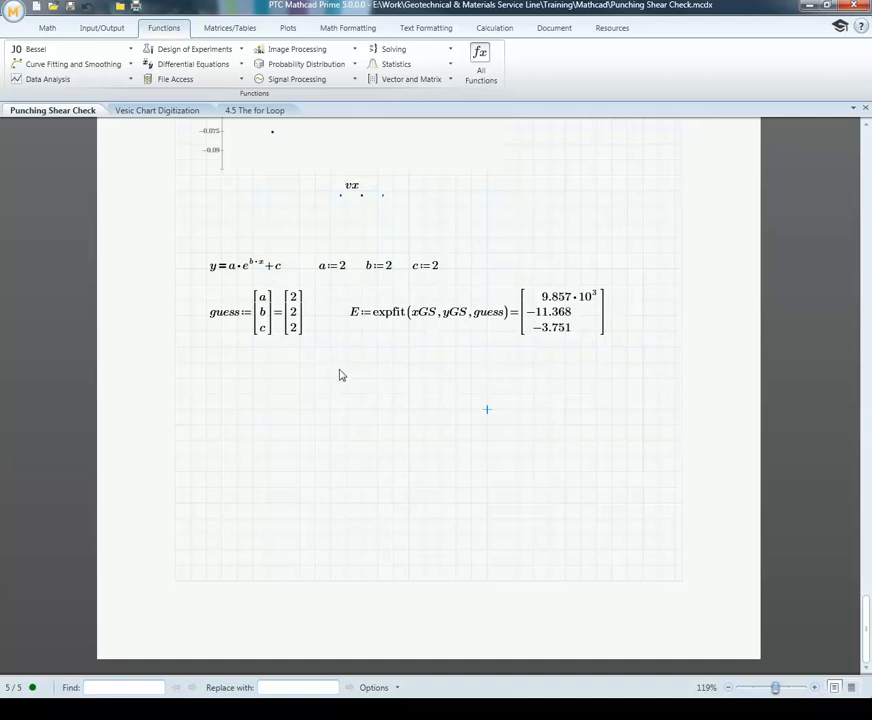
Step: Begin the function EF(x) below the guess vector with the term E[0]·e^(E[1]·x), indexing the fitted vector E
click(206, 379)
text(EF(x):=)
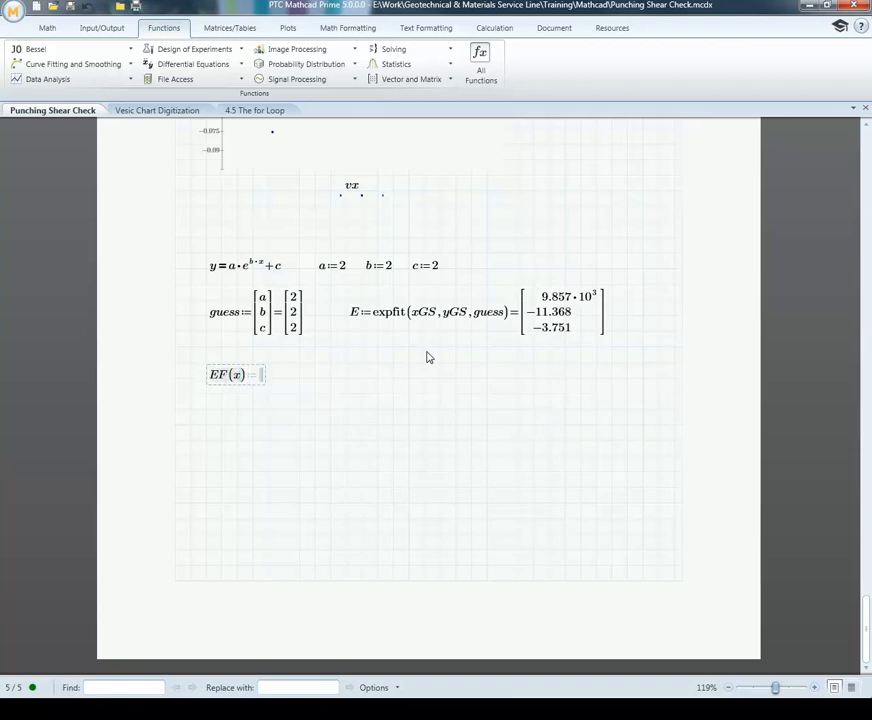
text(E)
text([)
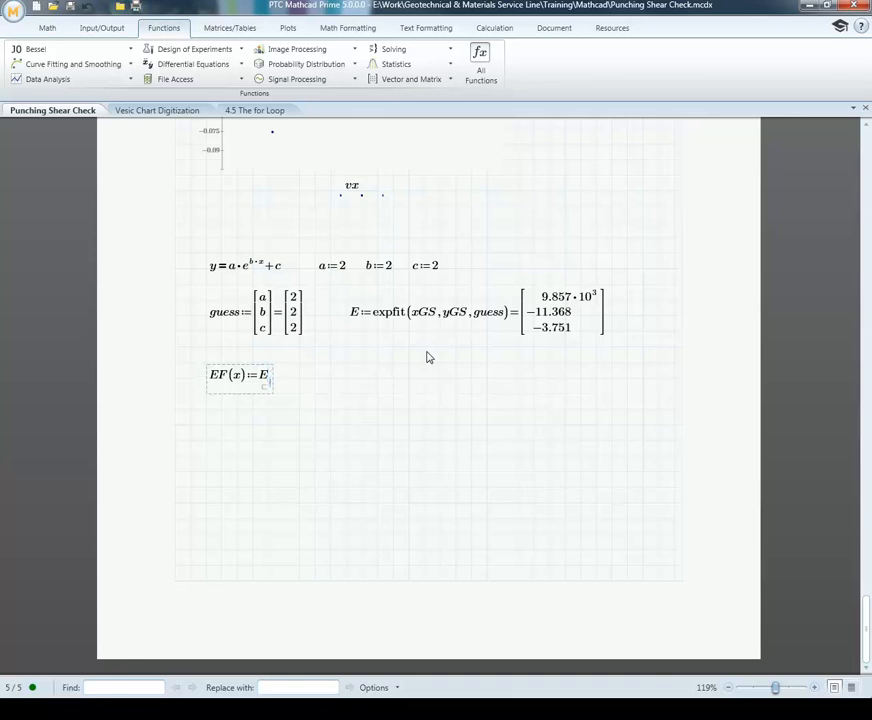
text(a)
text(*e)
text(^)
text(E)
text([)
text(1)
key(Right)
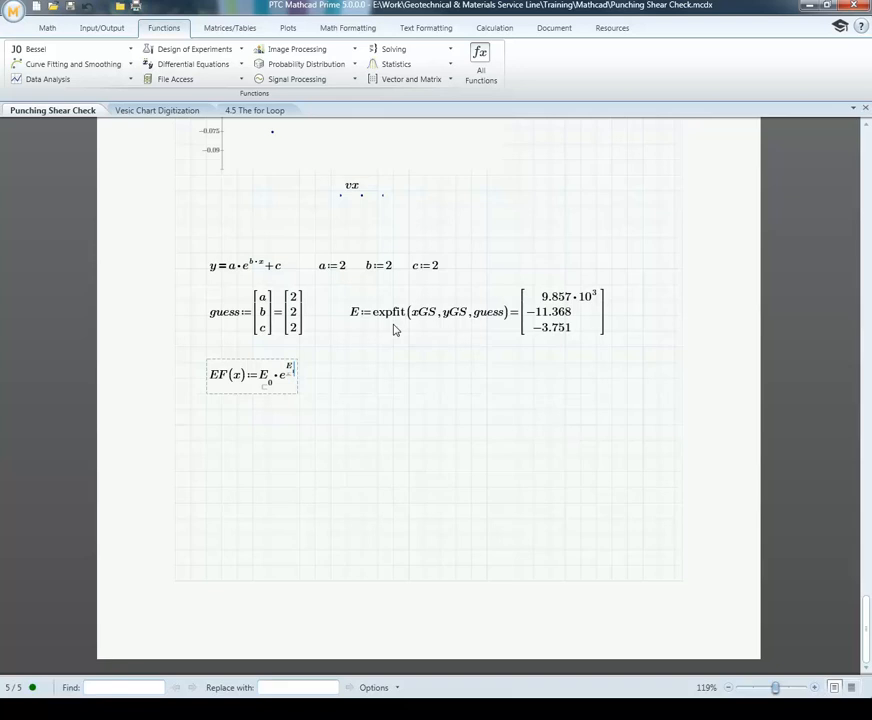
text(*x)
Step: Complete the EF(x) definition by adding the constant term E[2] outside the exponent
key(Right)
key(Right)
text(+)
text(E)
text([)
click(268, 440)
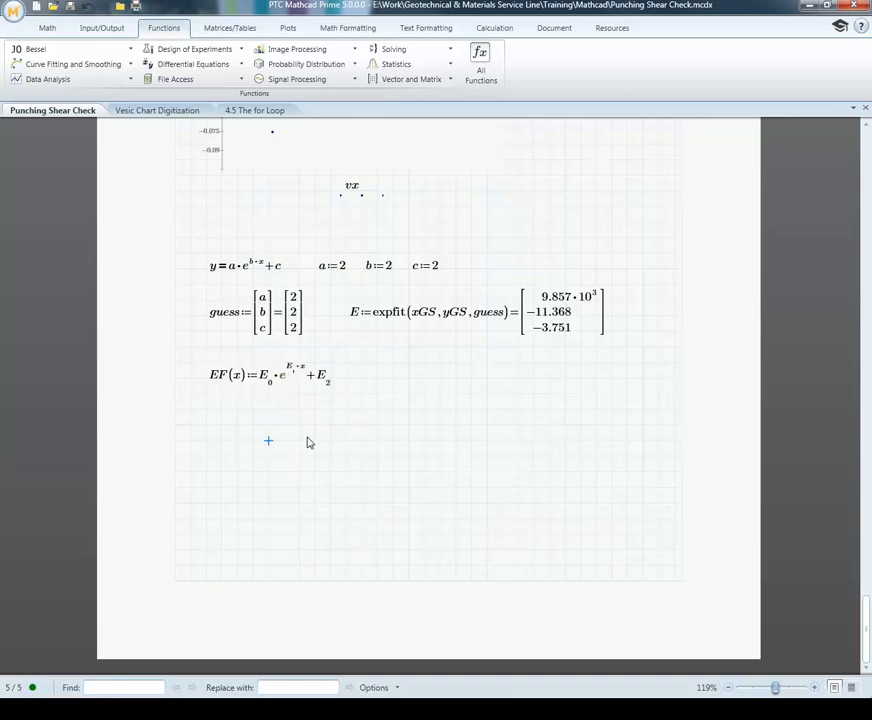
Step: Define a variable G beside EF(x) using a copy of the expfit expression from E
click(366, 379)
text(G:)
drag(380, 317, 451, 317)
key(ctrl+c)
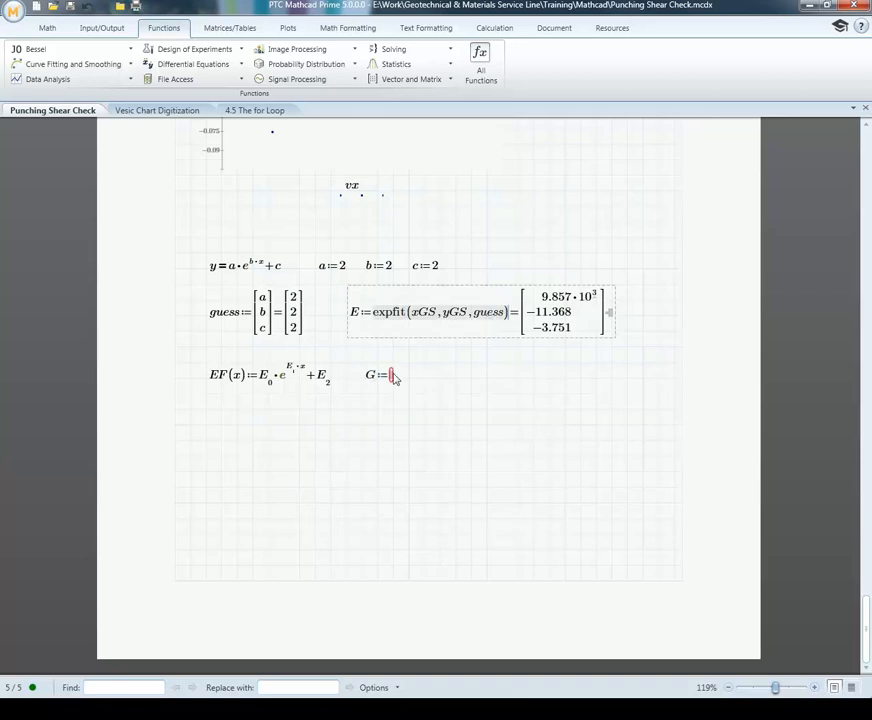
click(391, 375)
key(ctrl+v)
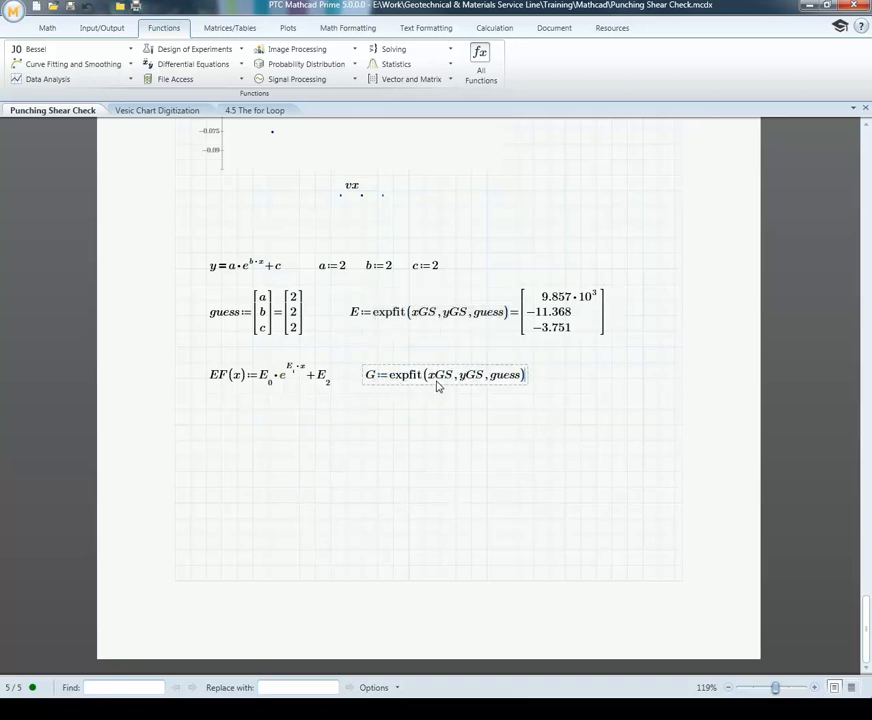
Step: Change the data arguments of G's expfit call to xLS and yLS, and evaluate G
click(439, 377)
key(Delete)
key(Delete)
text(LS)
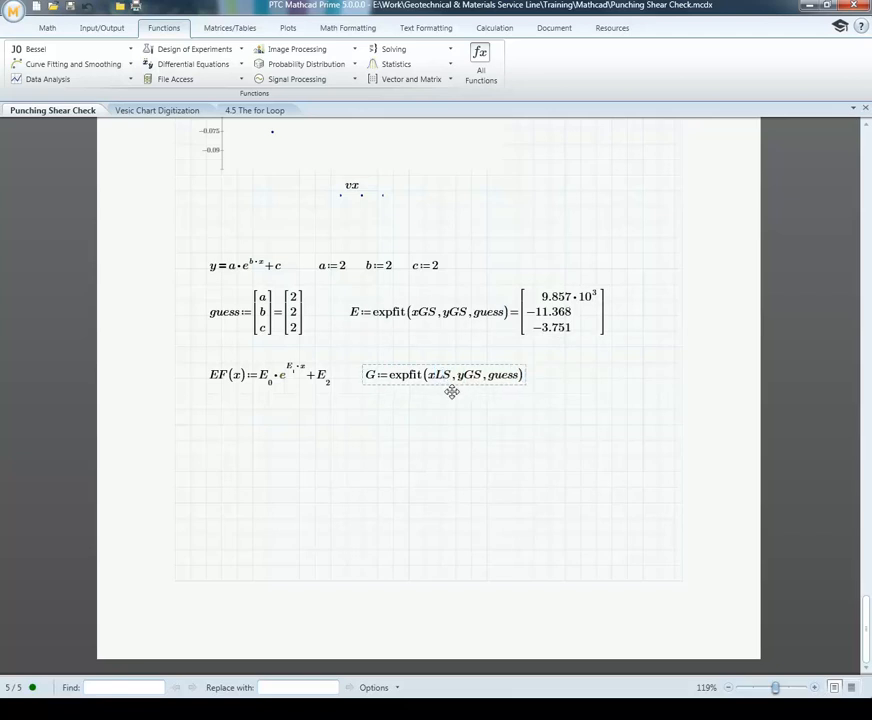
key(Delete)
text(L)
text(=)
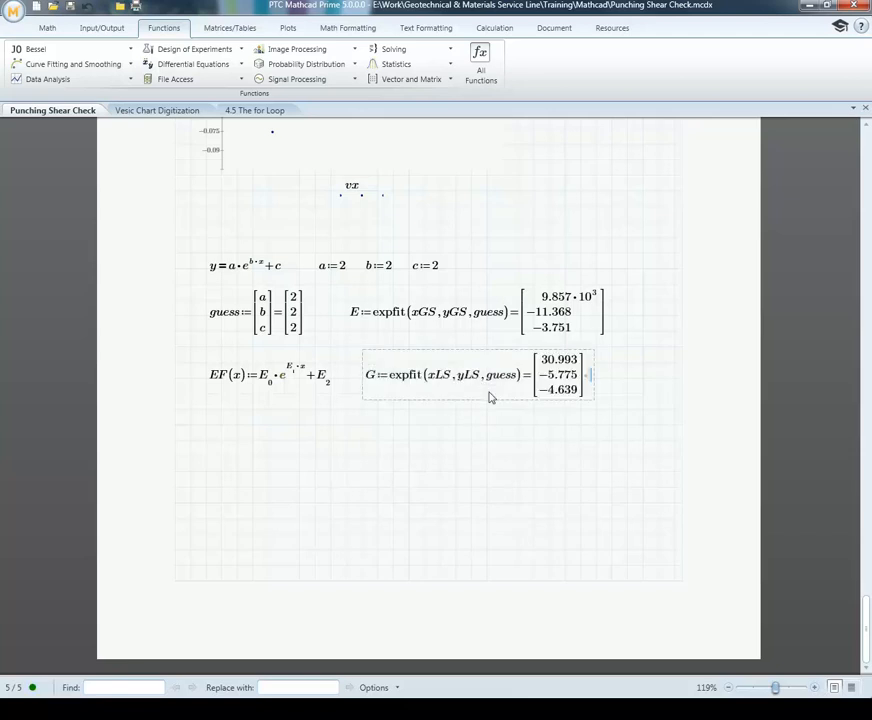
click(471, 456)
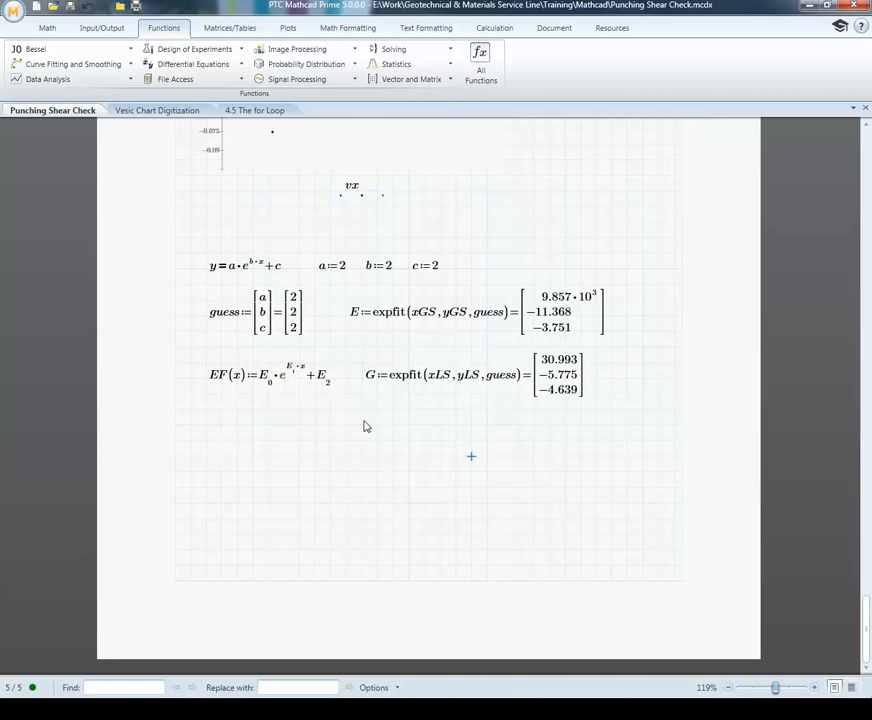
Step: Define the function GF(x) below EF(x) using a copy of the right-hand side of EF(x)
click(206, 440)
text(GF(x)
drag(266, 379, 323, 379)
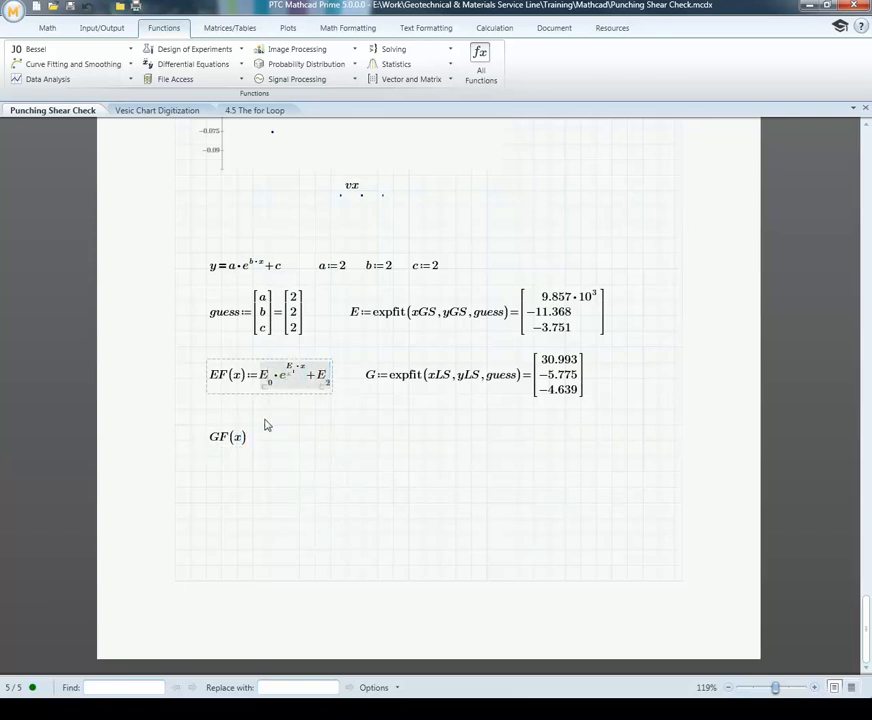
click(250, 448)
text(:=)
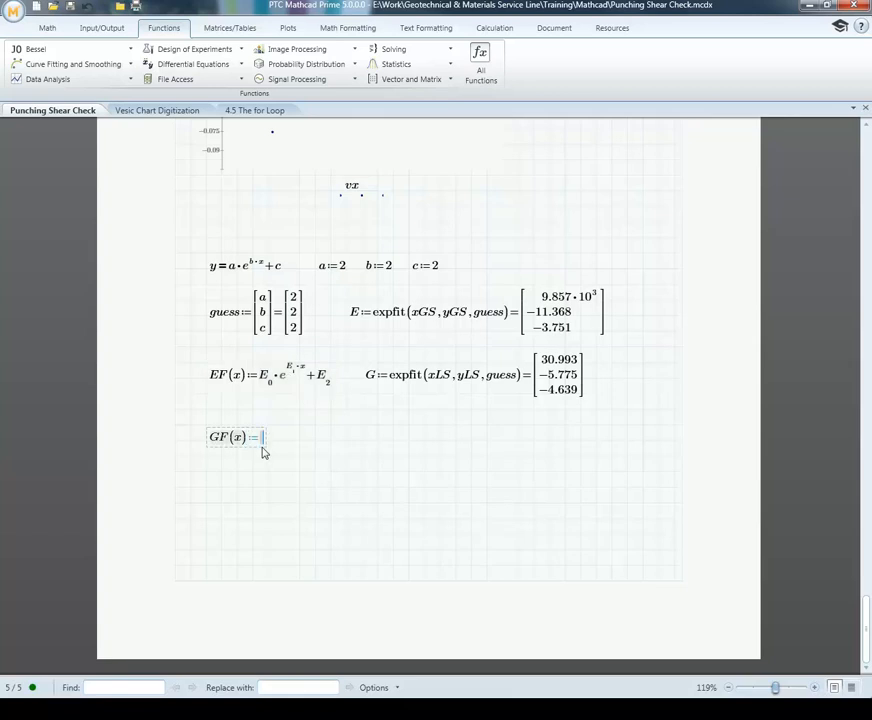
text(E0·e^(E1·x)+E2)
Step: Replace all three E references in GF(x) with G so it reads G[0]·e^(G[1]·x) + G[2]
key(BackSpace)
text(G)
click(292, 430)
key(BackSpace)
text(G)
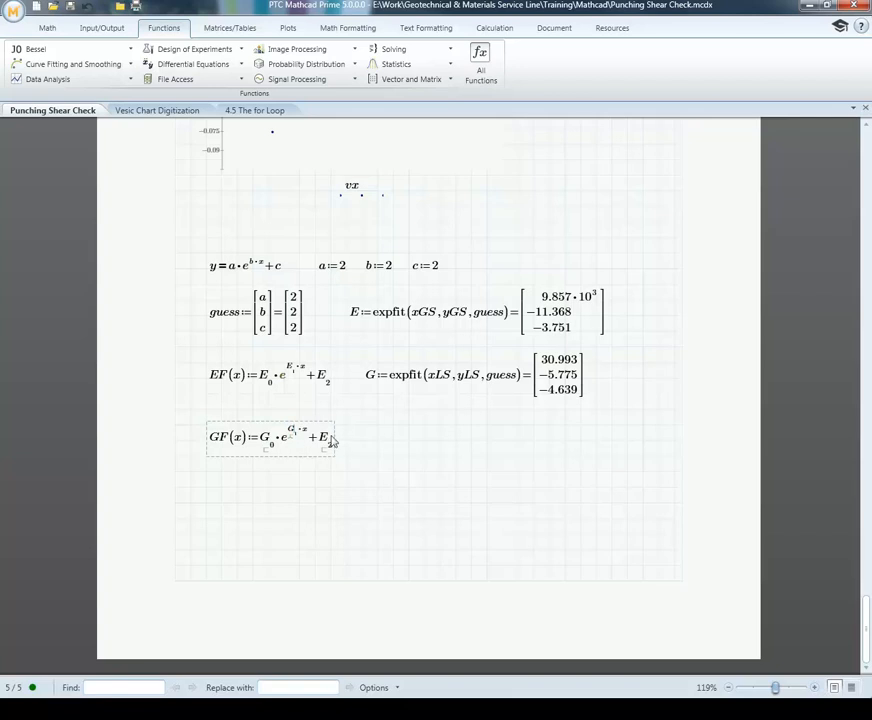
key(BackSpace)
text(G)
click(384, 463)
Step: Insert a chart component near the start of the blank sixth page
scroll(384, 458, down, 10)
click(220, 249)
click(50, 29)
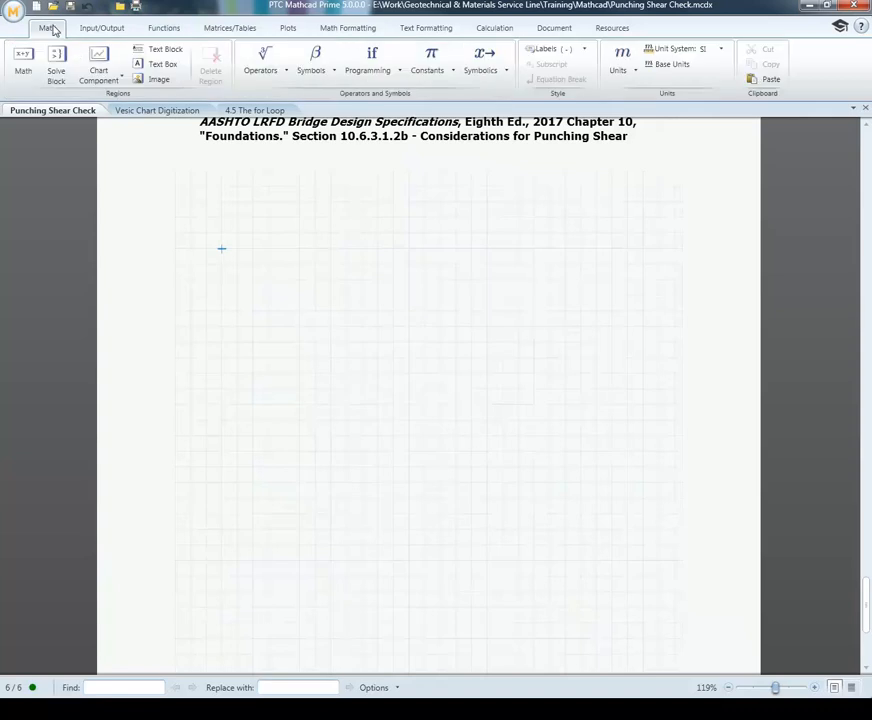
click(99, 64)
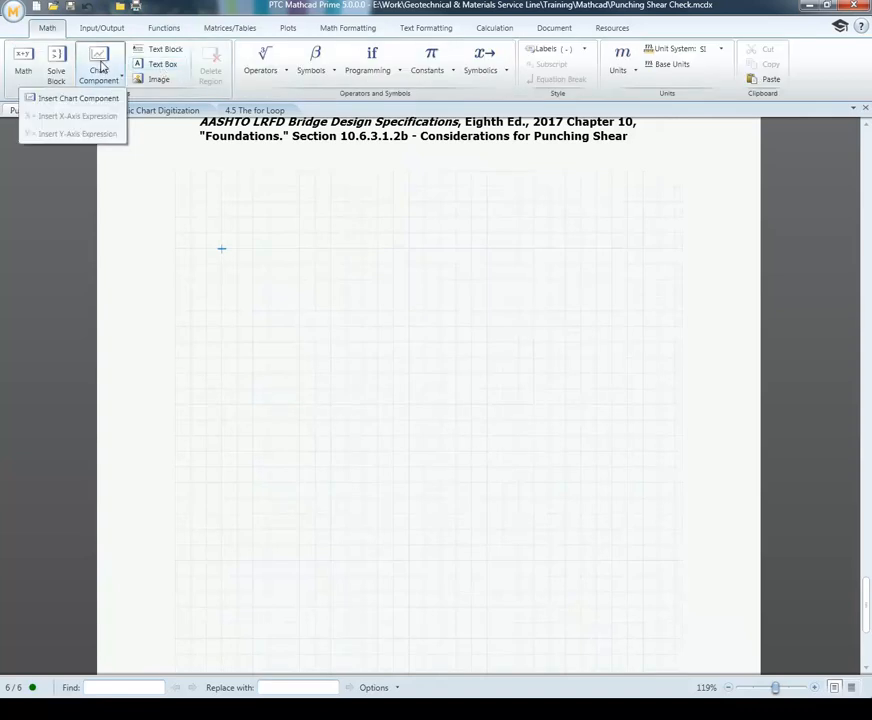
click(92, 99)
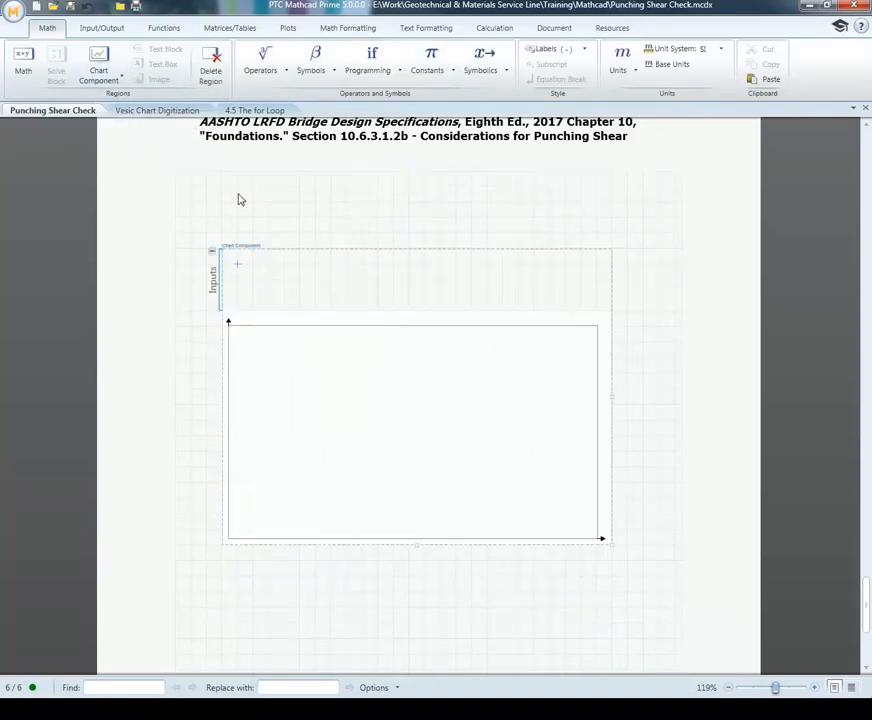
Step: Add an X-axis expression to the chart component's inputs and set it to xGS
right_click(232, 272)
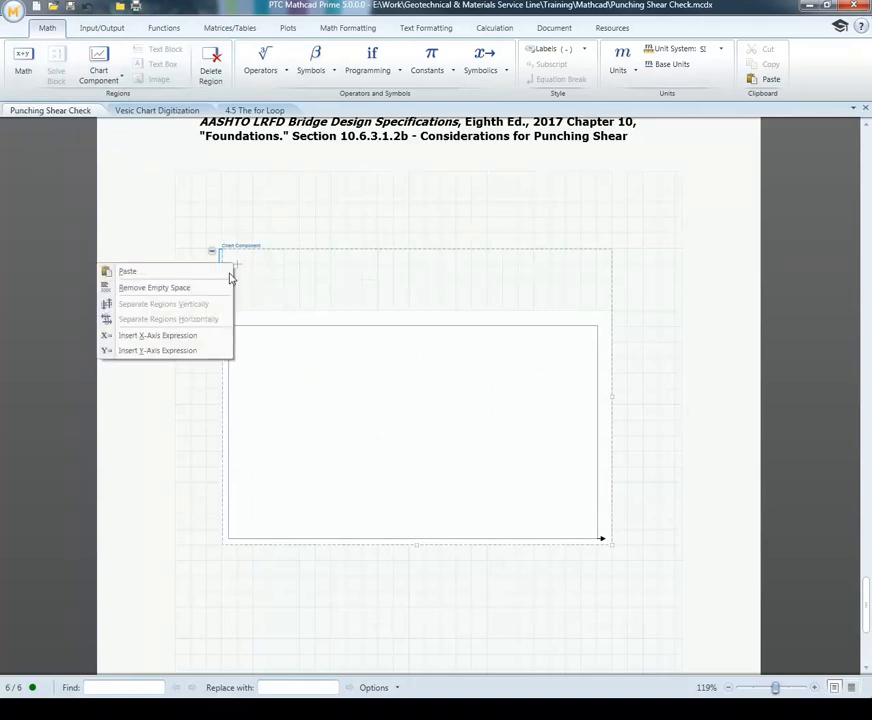
click(181, 344)
text(xGS)
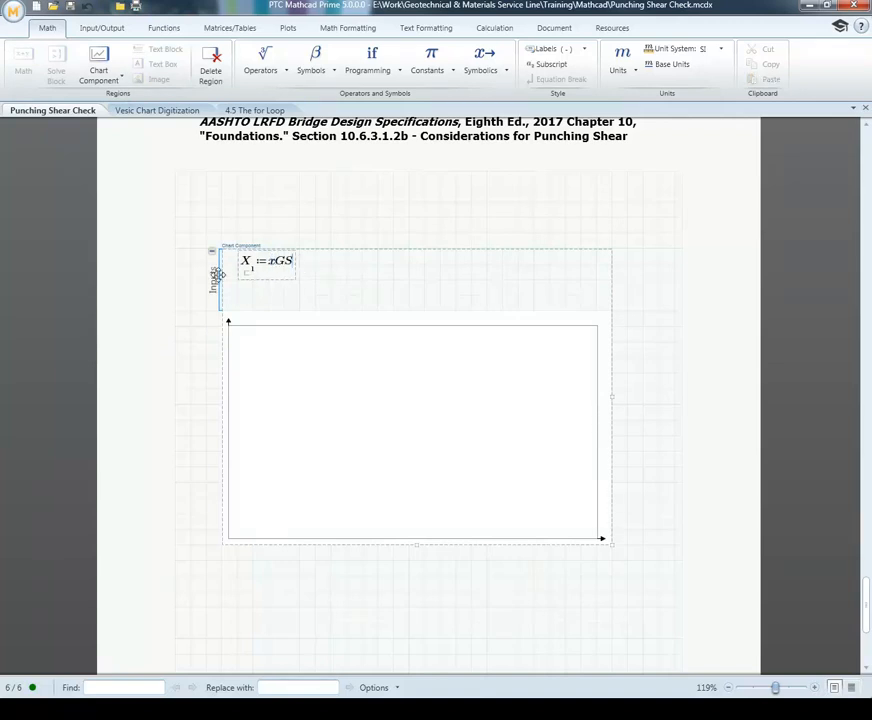
Step: Add a Y-axis expression below the X-axis expression in the chart inputs and set it to yGS
click(239, 299)
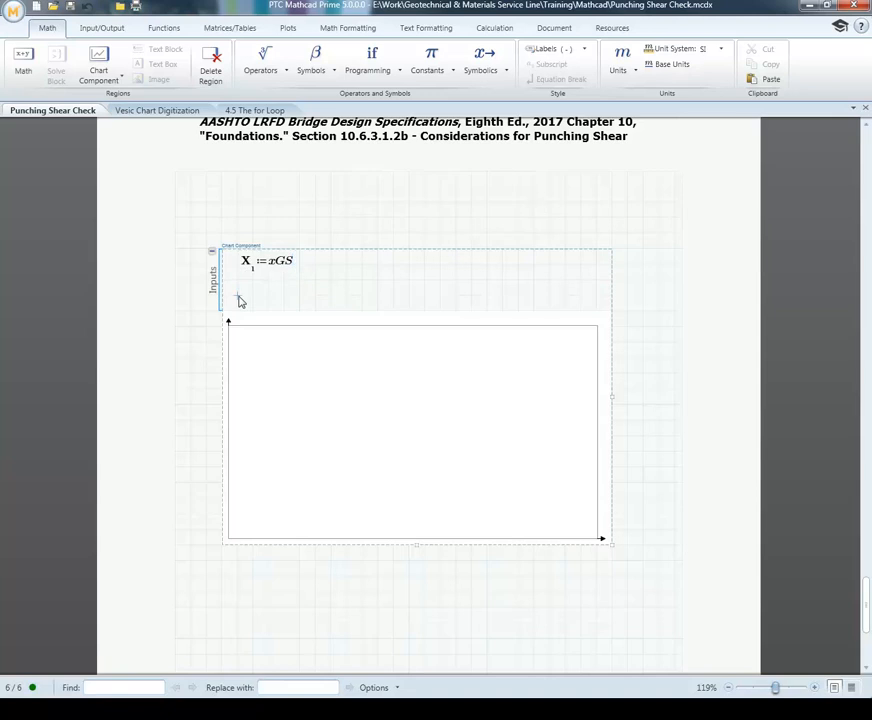
right_click(239, 299)
click(185, 385)
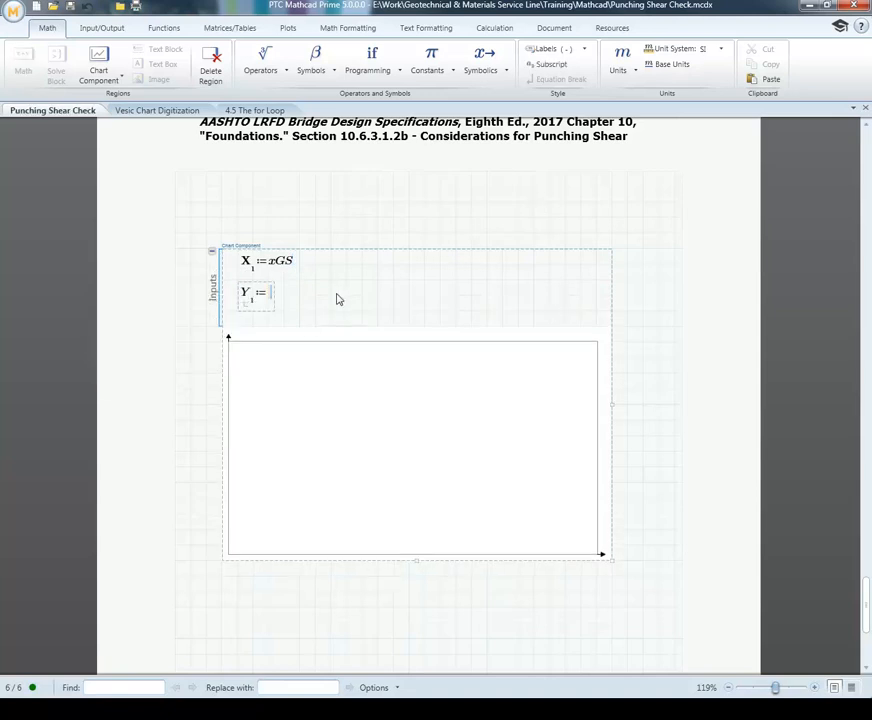
text(yGS)
click(339, 298)
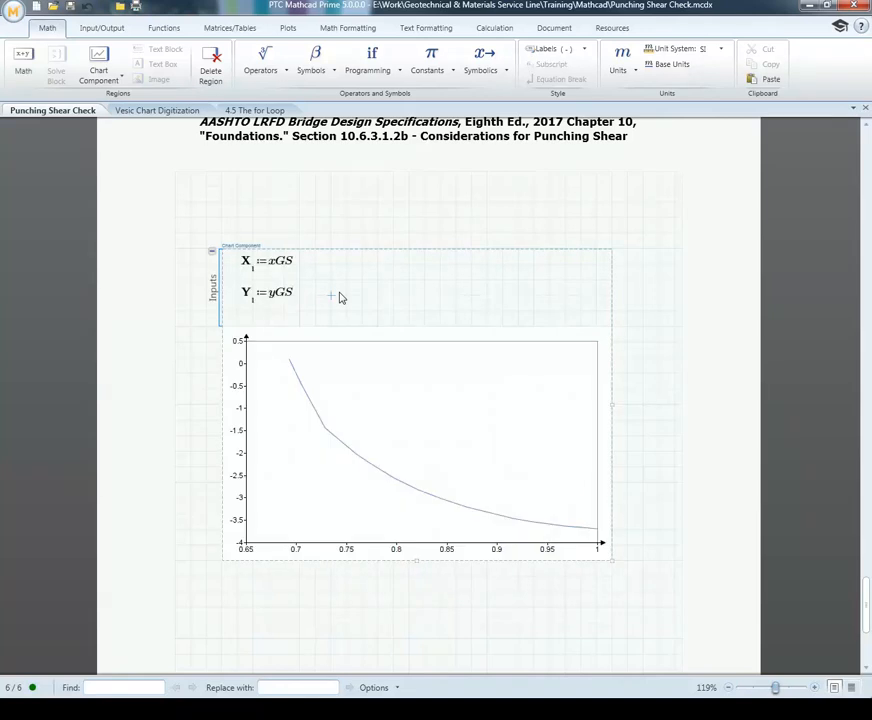
Step: Format the first trace to show circle symbols without a line, and save the chart back to the worksheet
double_click(331, 435)
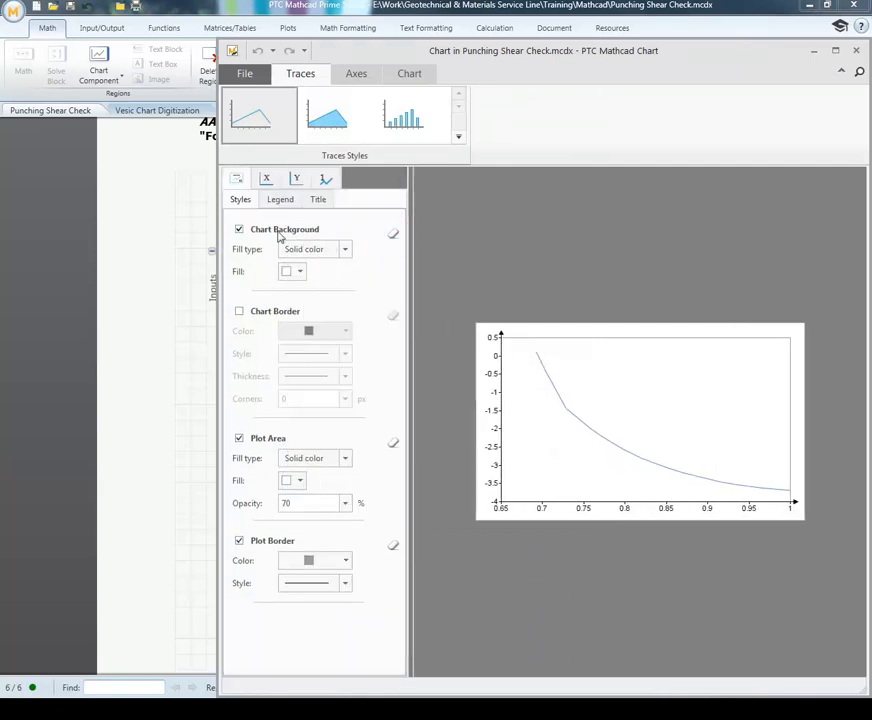
click(325, 178)
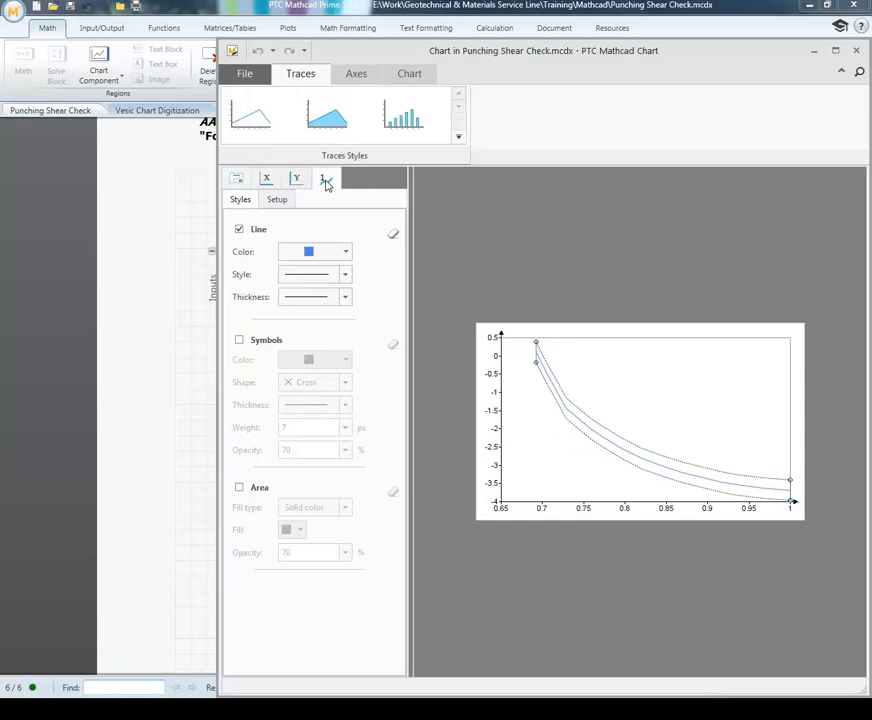
click(239, 341)
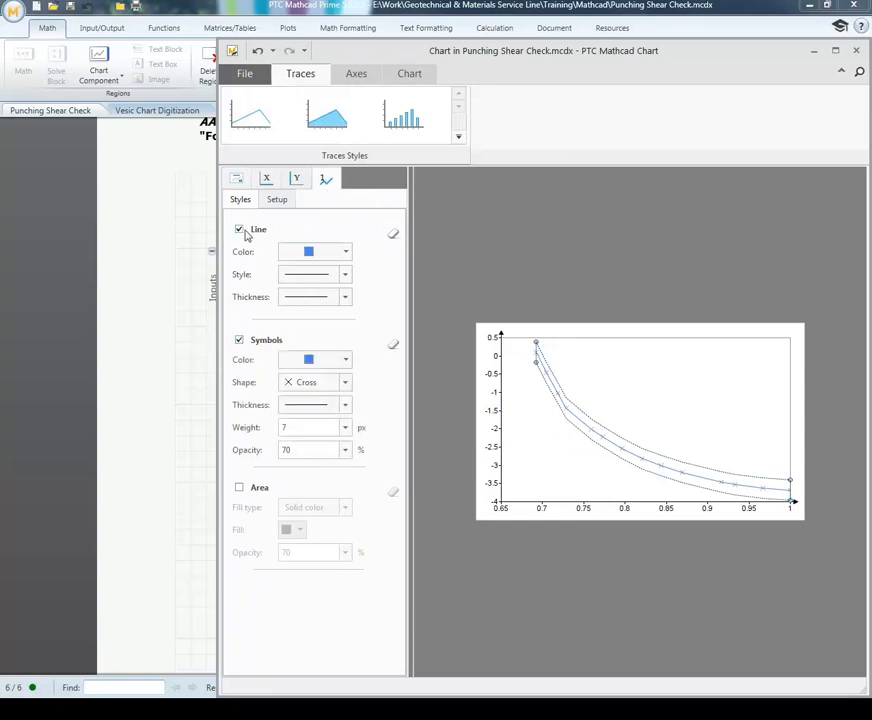
click(240, 230)
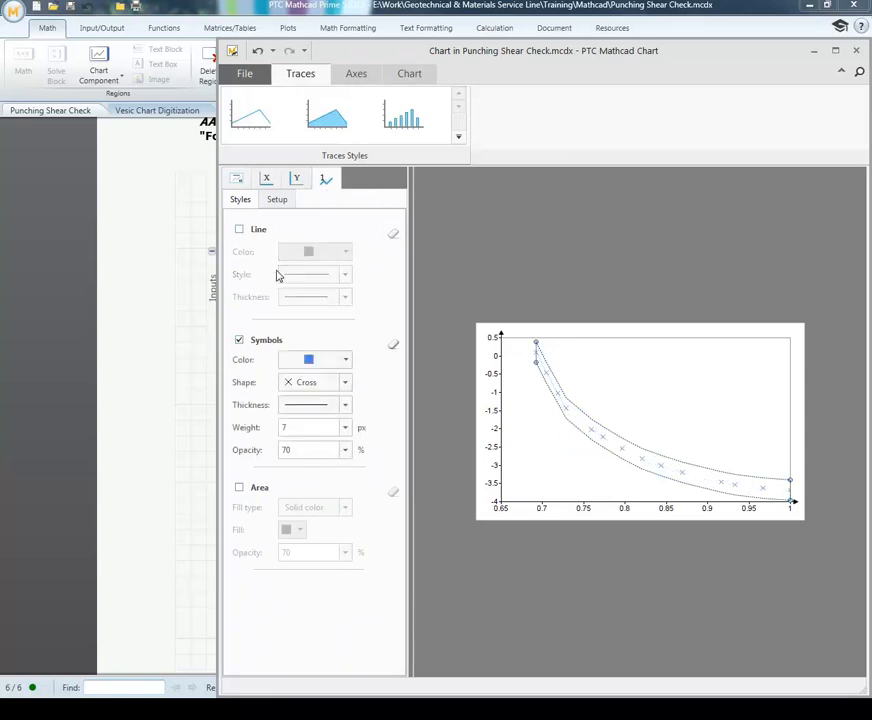
click(346, 384)
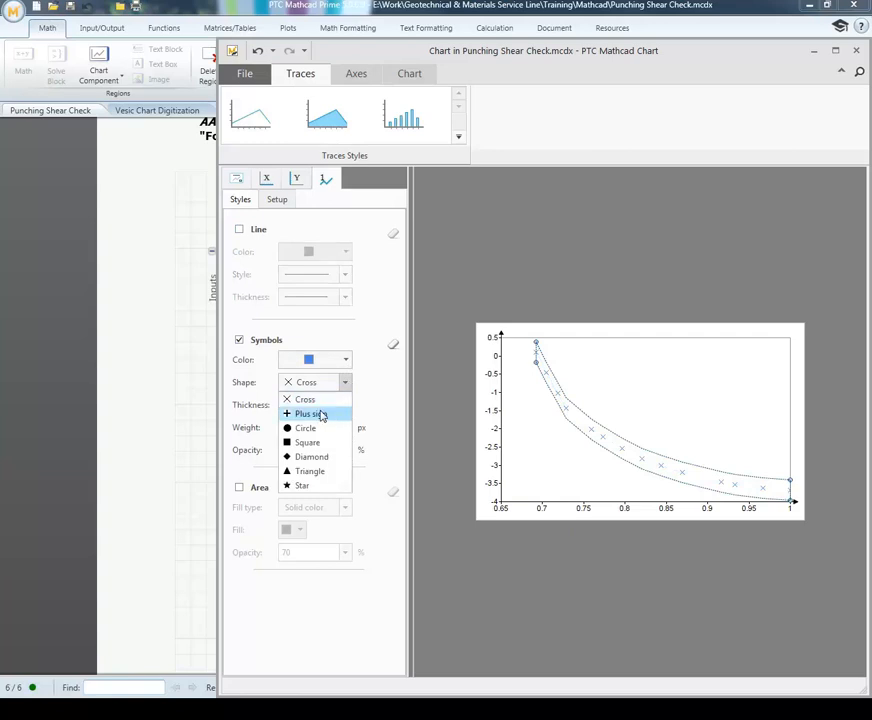
click(305, 428)
click(246, 74)
click(239, 101)
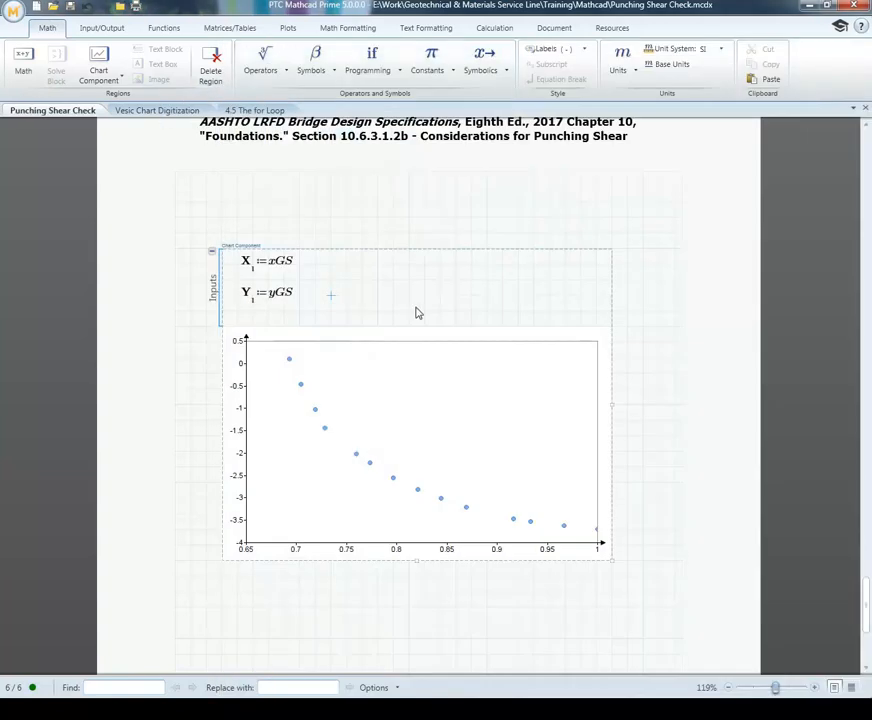
Step: Add a second trace to the chart inputs with X-axis expression xLS and Y-axis expression yLS
click(331, 264)
right_click(333, 270)
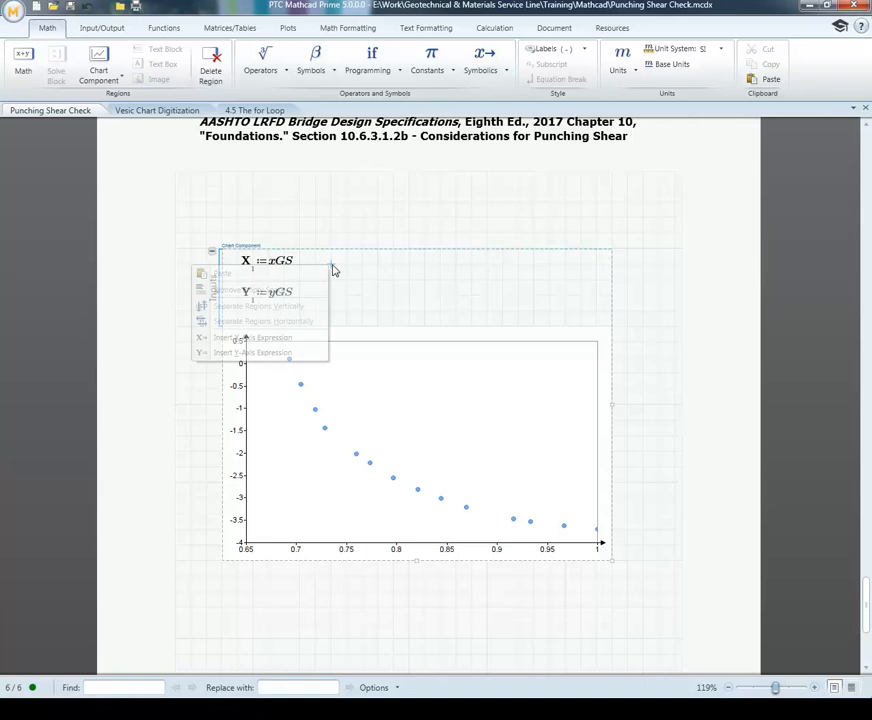
click(278, 339)
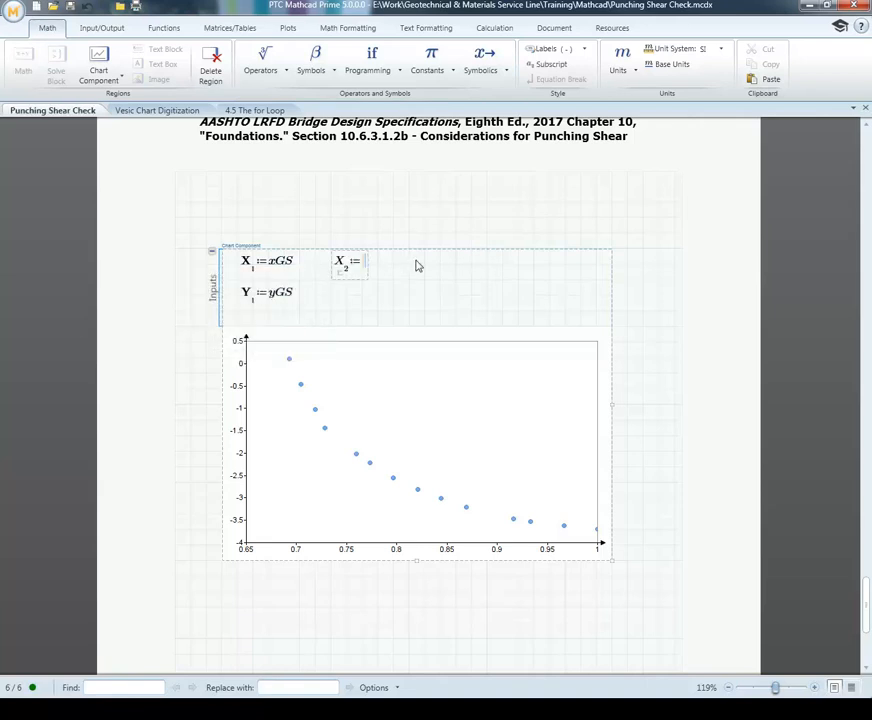
text(xLS)
click(333, 297)
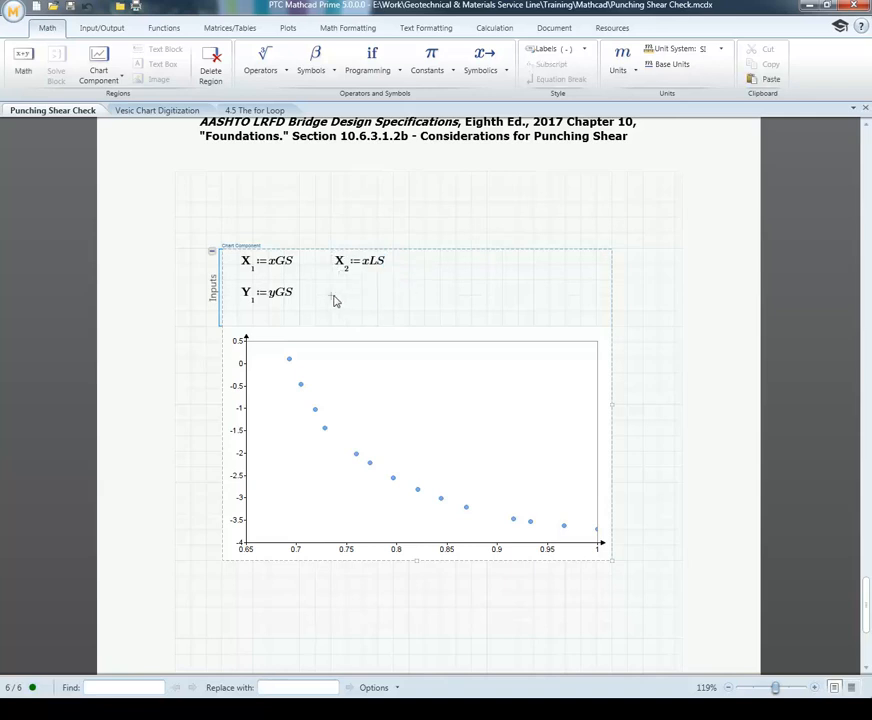
right_click(335, 300)
click(282, 383)
text(yLS)
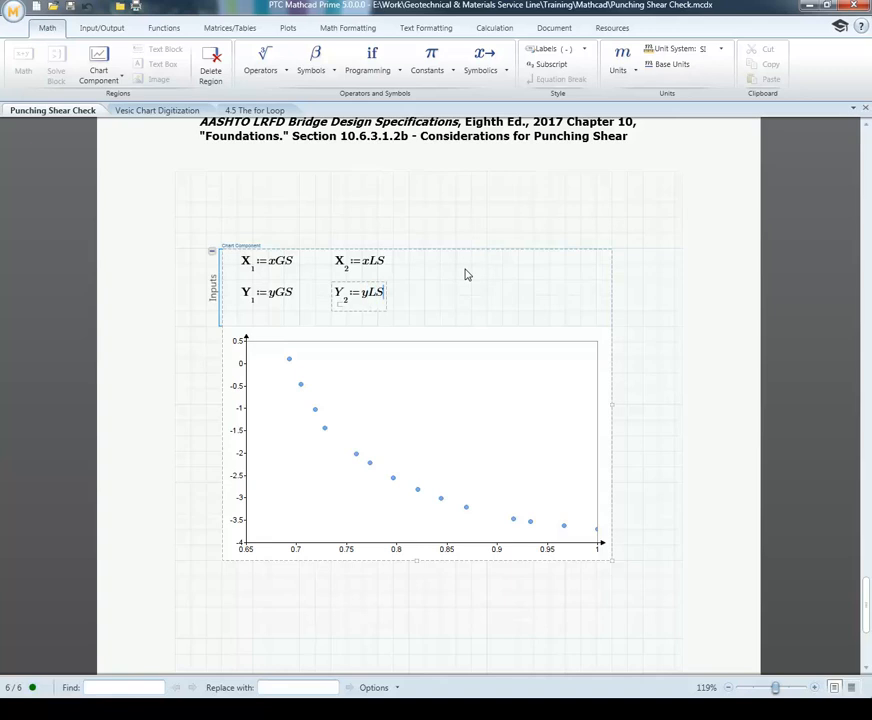
click(468, 268)
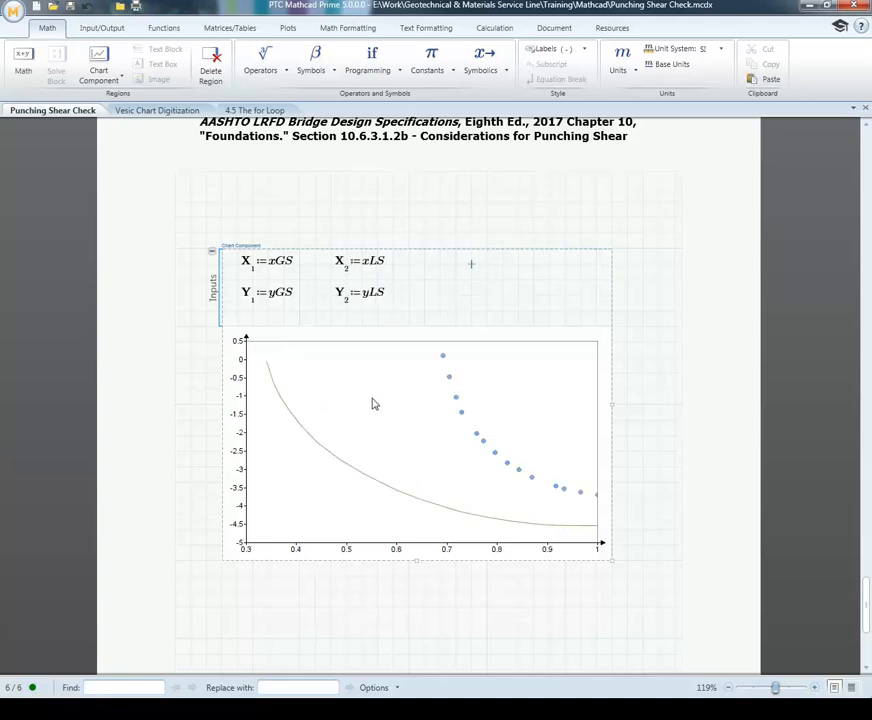
Step: Open the chart for editing and name the second trace Local Shear
double_click(344, 460)
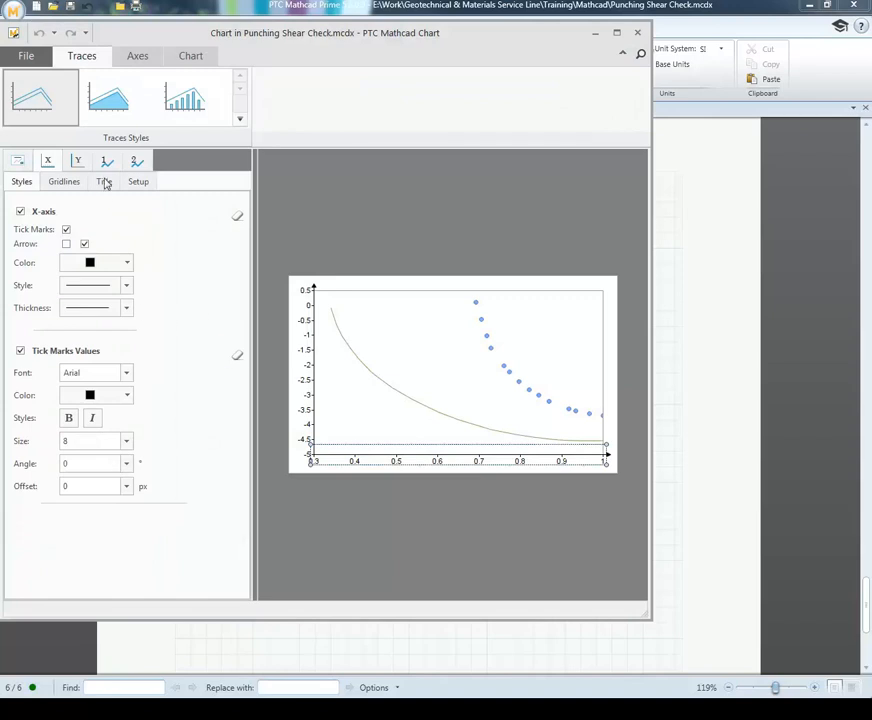
click(138, 163)
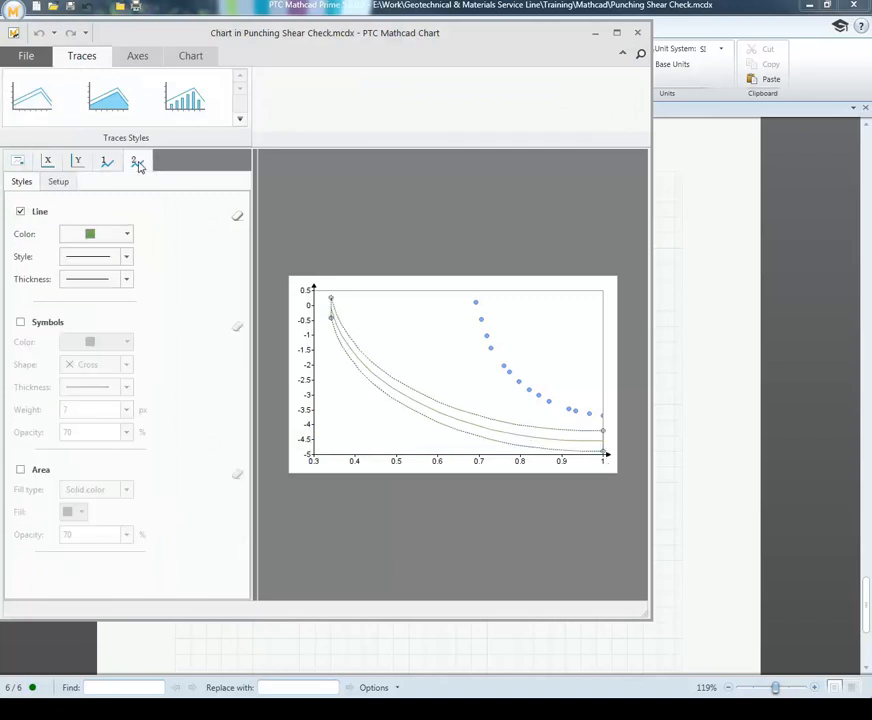
click(58, 182)
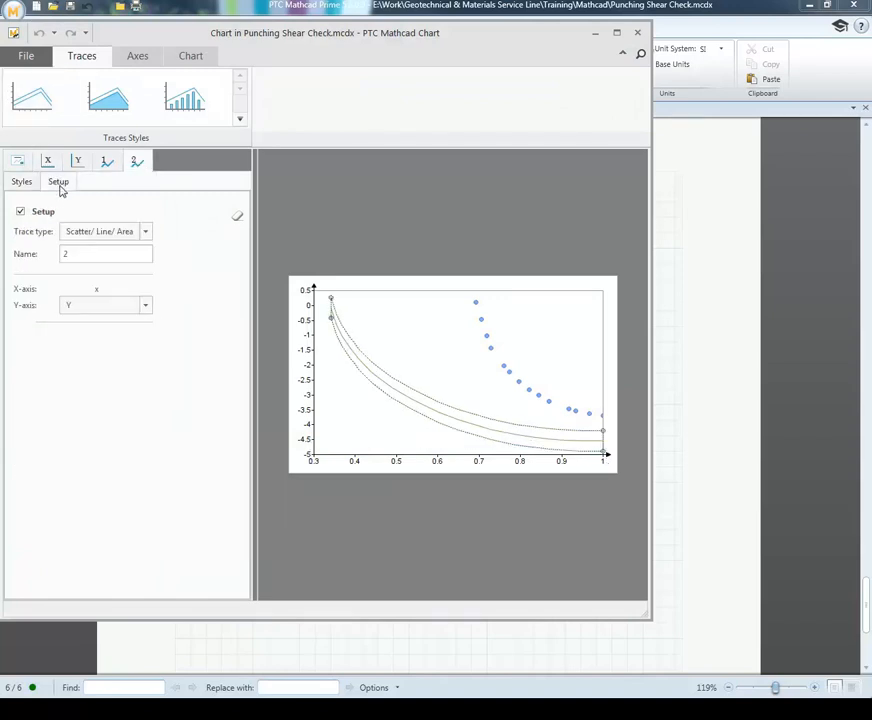
double_click(62, 254)
text(Local Shear)
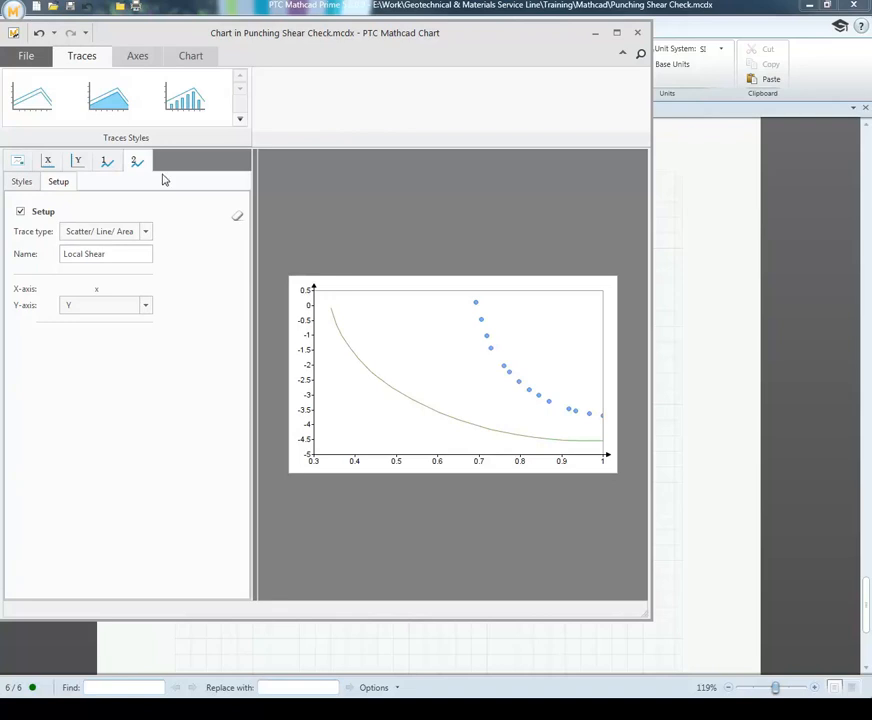
Step: Format the second trace to show square symbols without a line, and save the chart back to the worksheet
click(21, 181)
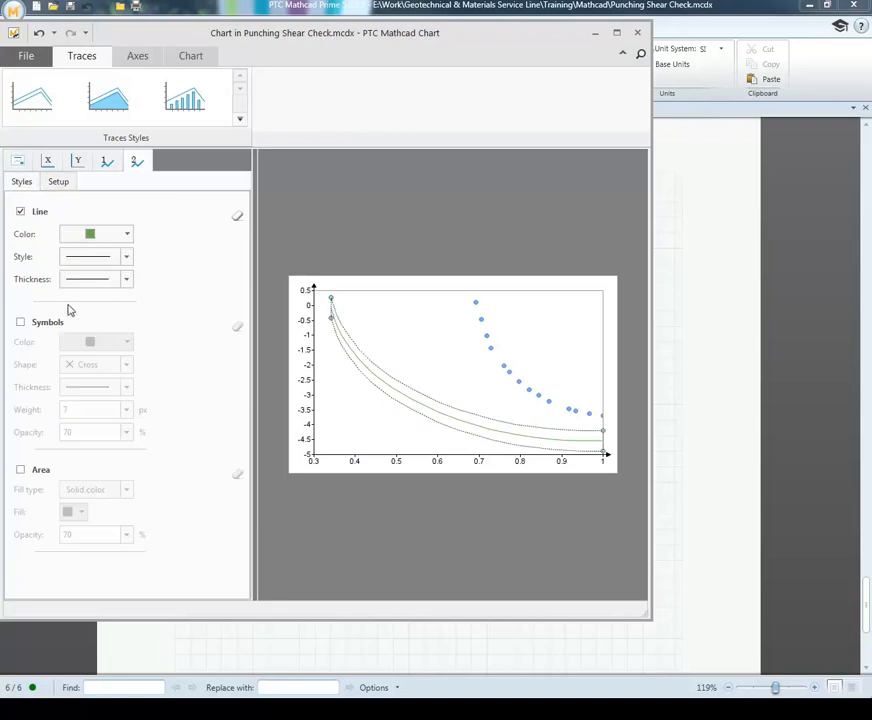
click(20, 211)
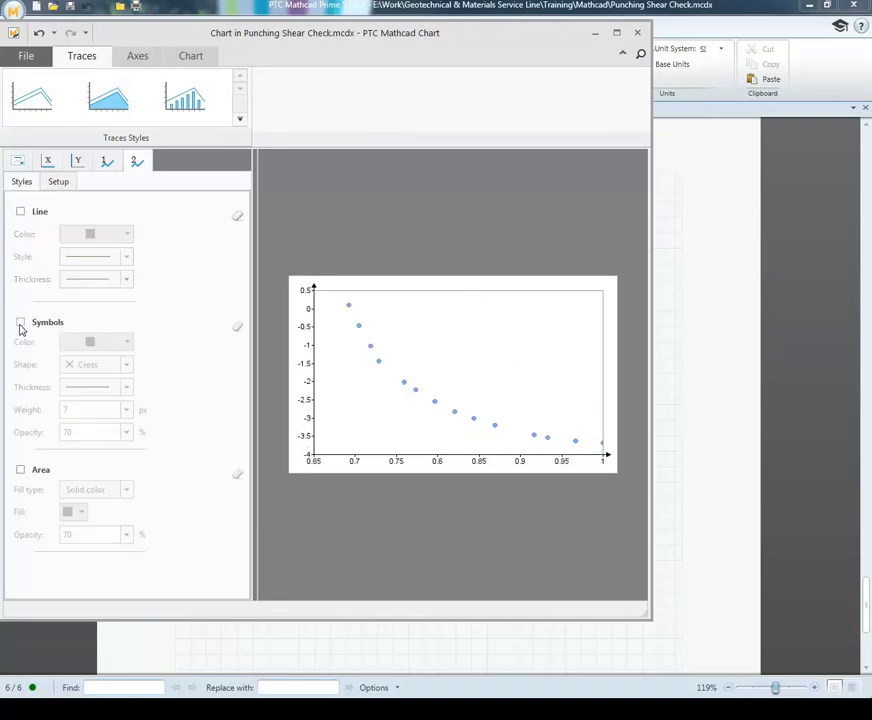
click(20, 323)
click(127, 365)
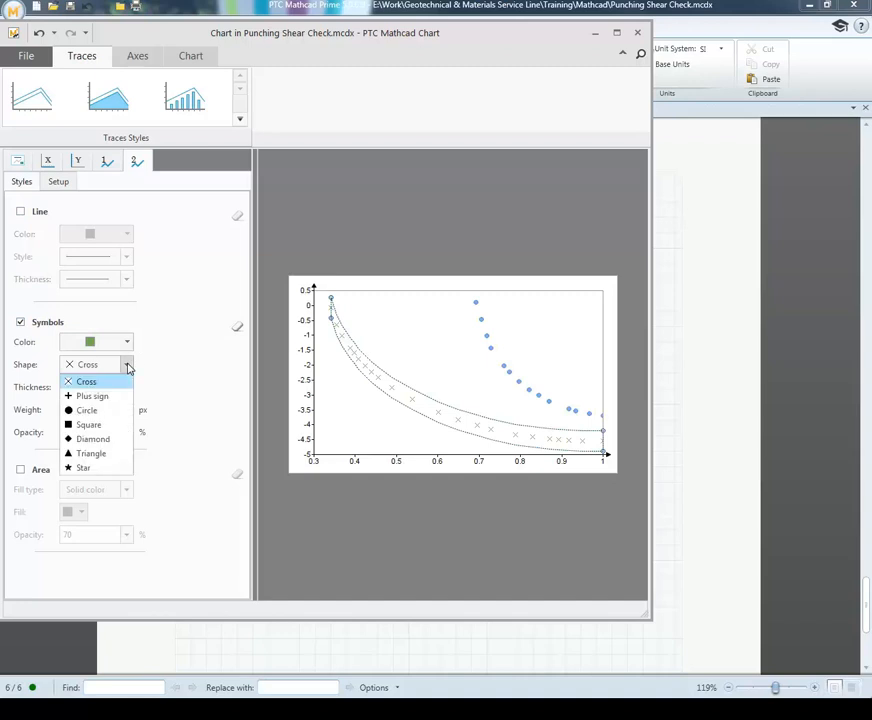
click(101, 425)
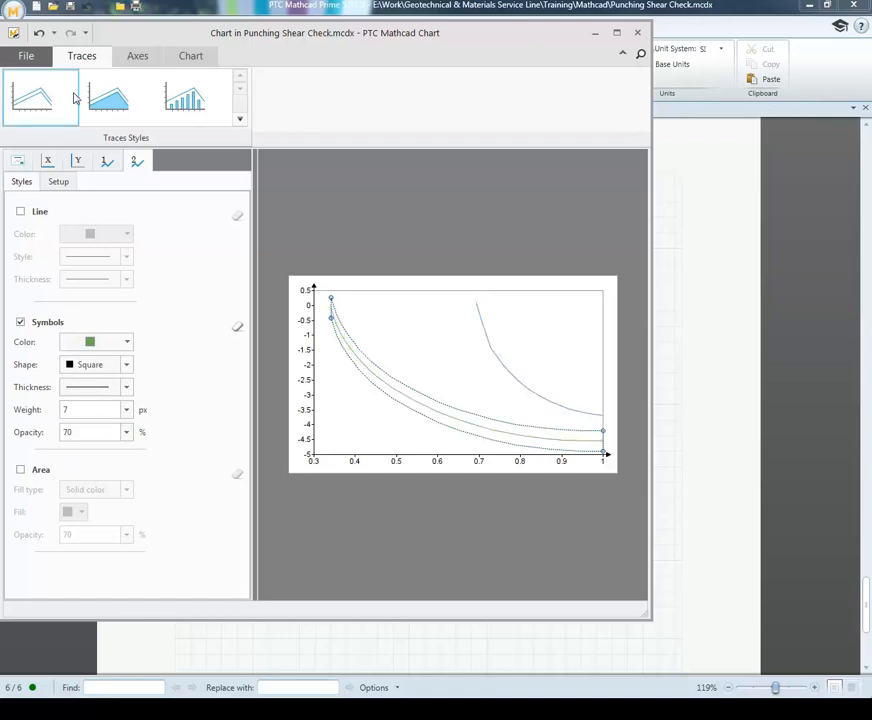
click(82, 164)
click(108, 164)
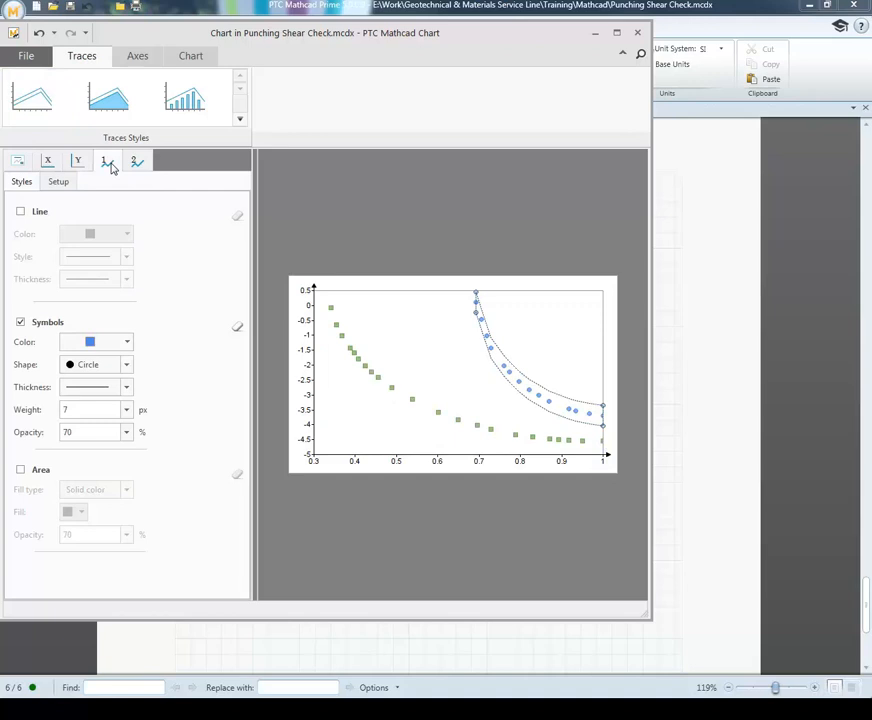
click(32, 62)
click(33, 87)
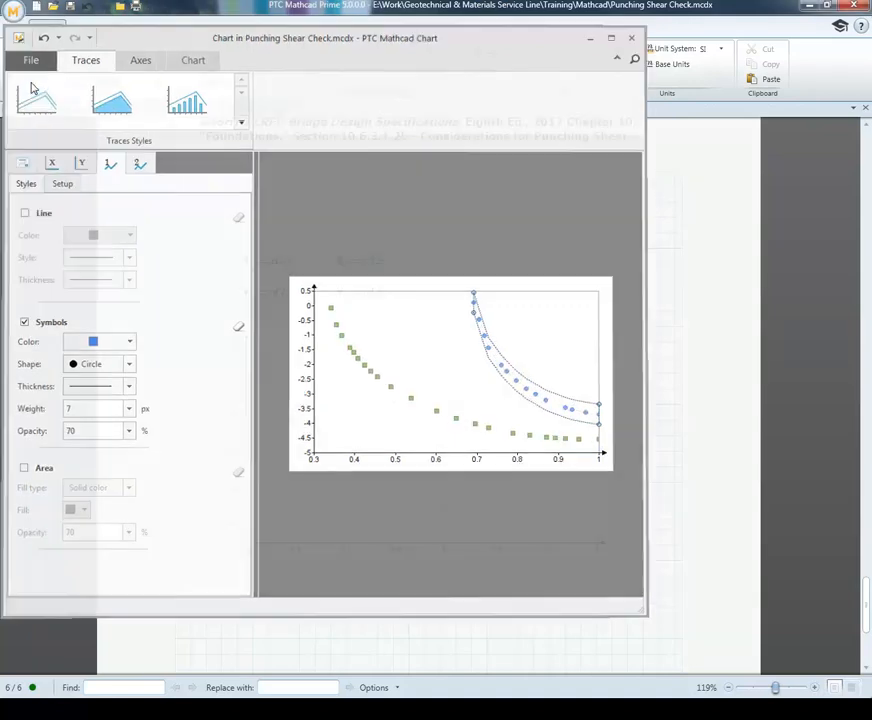
Step: Move the xLS and yLS expressions together closer to the xGS and yGS expressions
drag(405, 306, 362, 266)
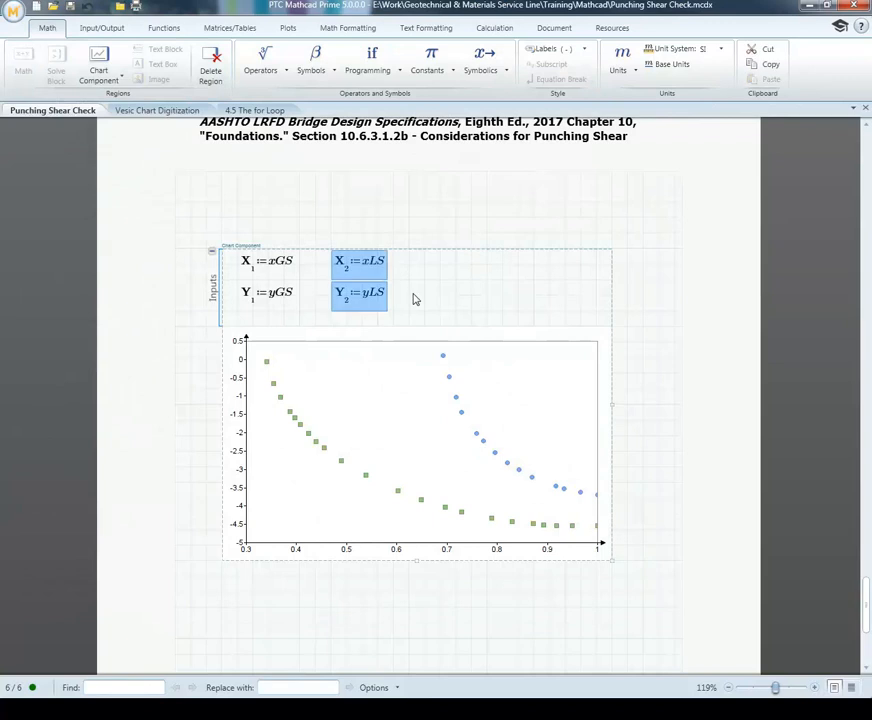
key(Left)
key(Left)
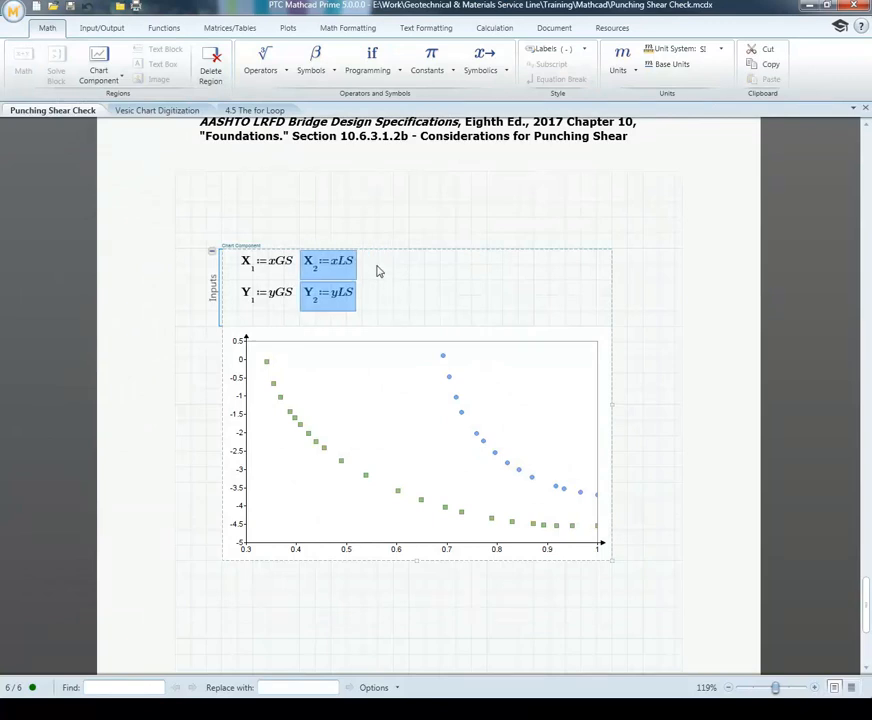
Step: Add a third trace to the chart inputs with X-axis expression x and Y-axis expression EF(x)
click(378, 270)
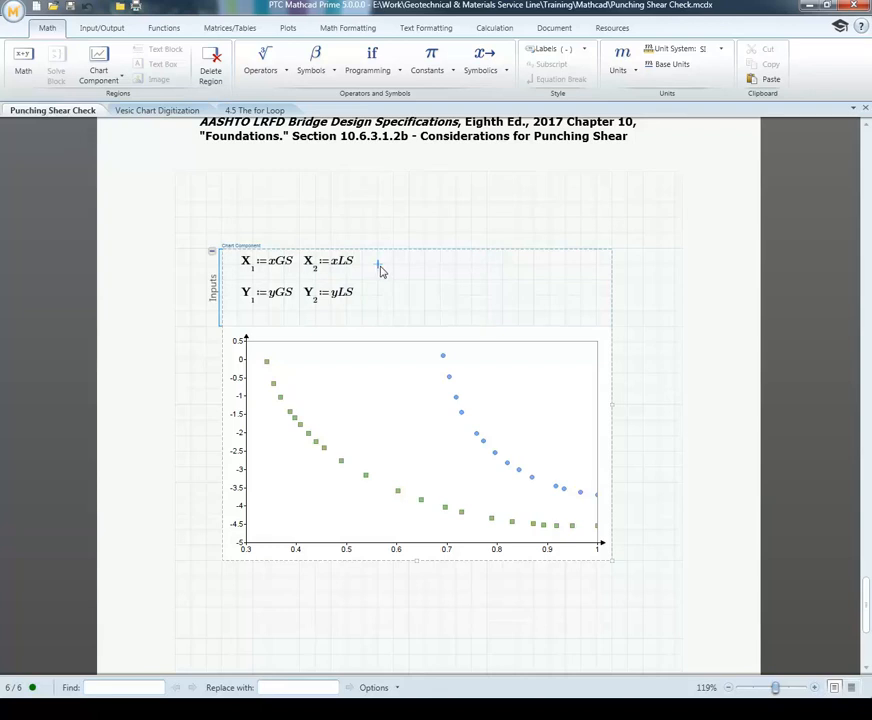
right_click(378, 270)
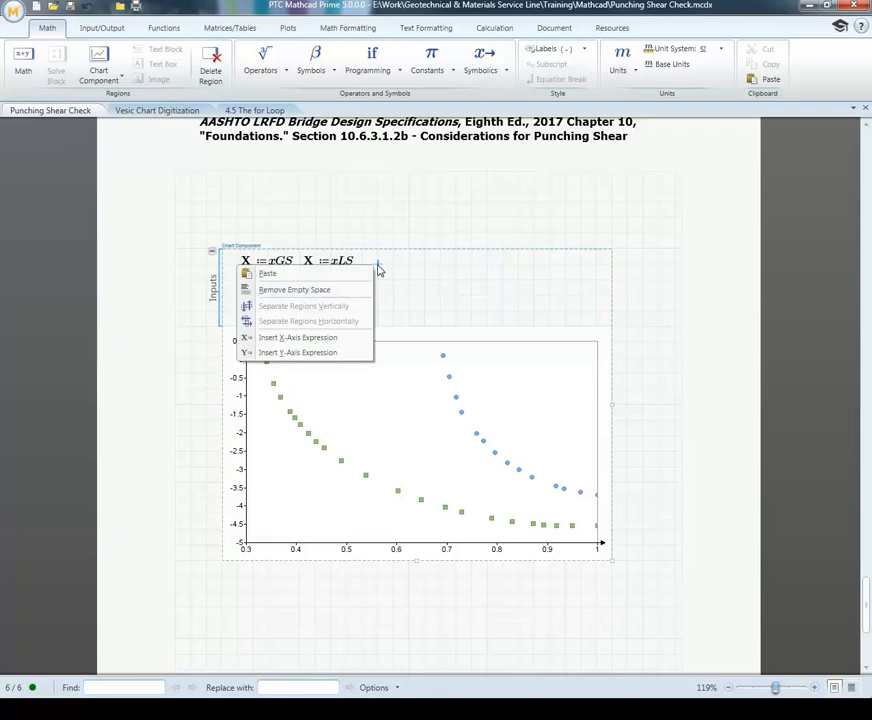
click(315, 338)
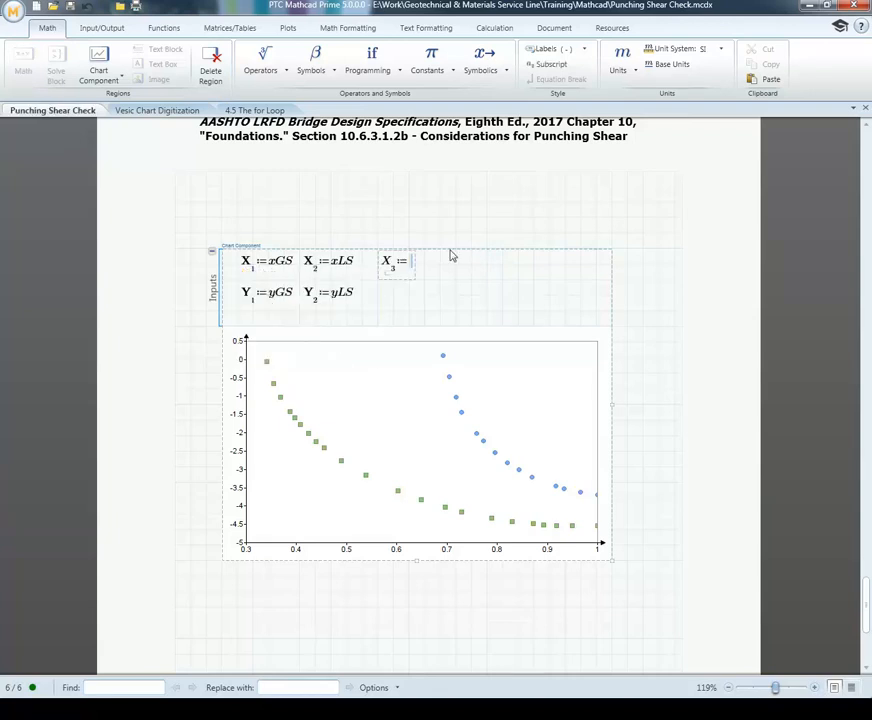
text(x)
click(378, 299)
right_click(378, 300)
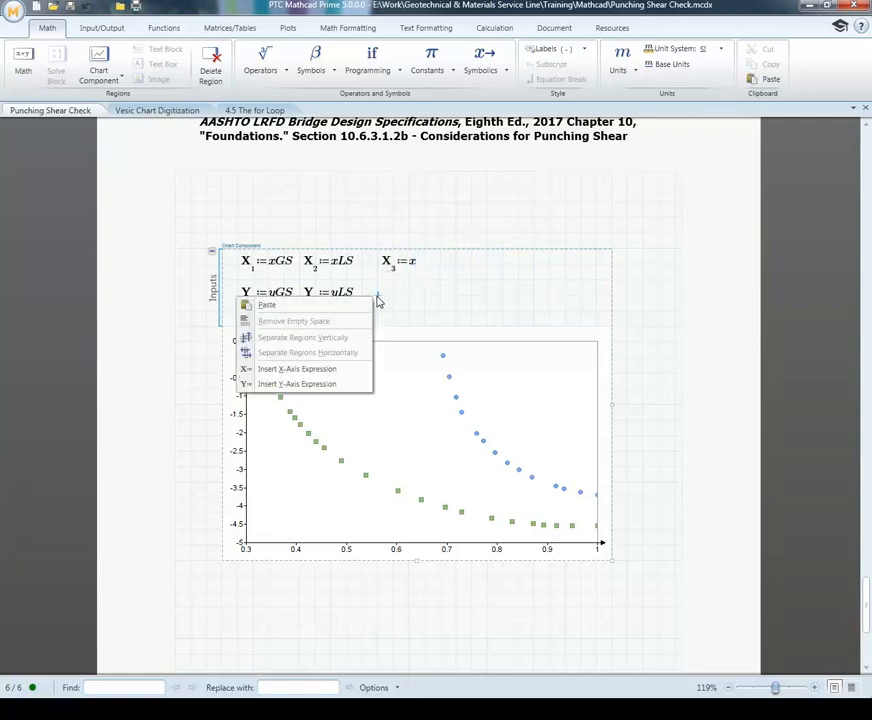
click(350, 383)
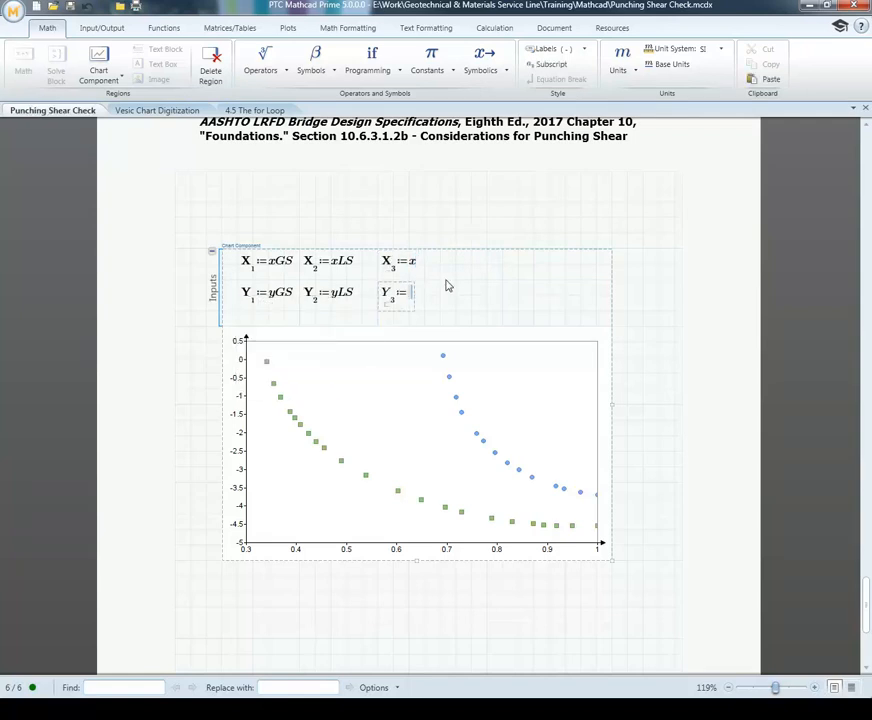
text(EF(x)
click(467, 278)
click(503, 280)
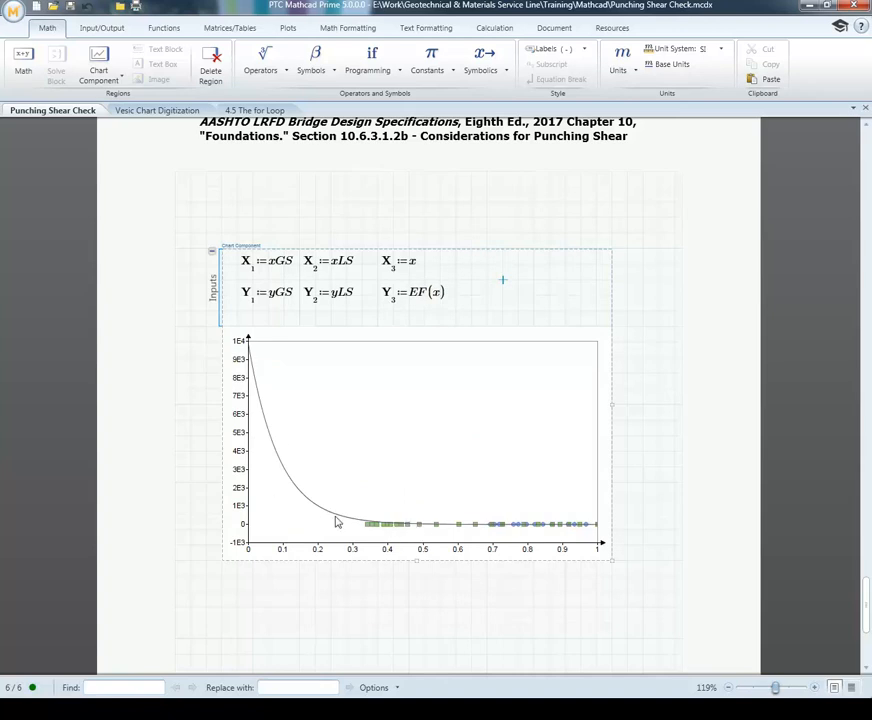
Step: Set the chart's Y-axis to a user-defined range from -5 to 0 and save the chart back to the worksheet
double_click(257, 460)
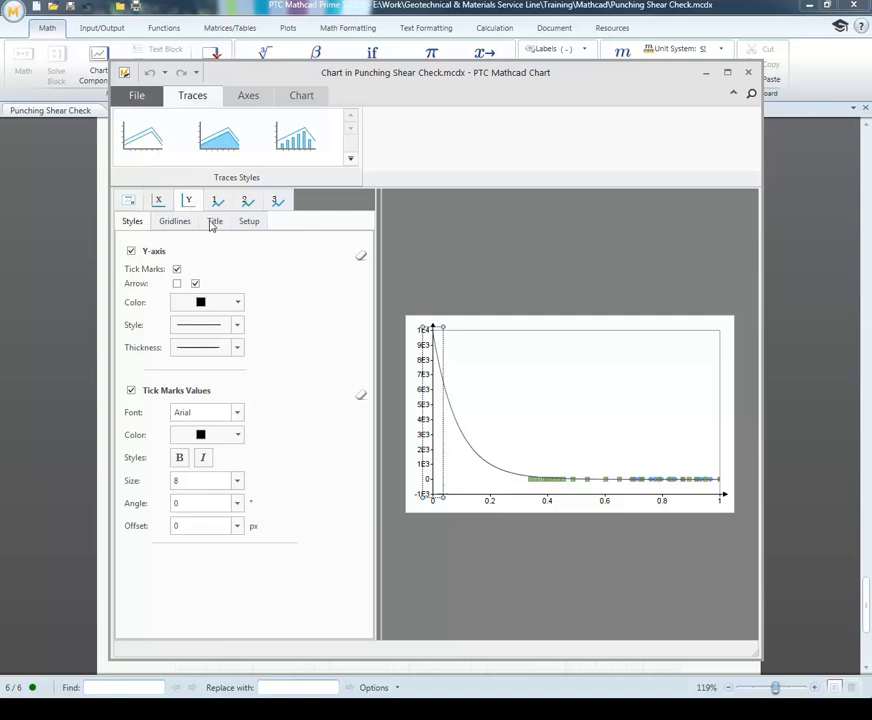
click(253, 225)
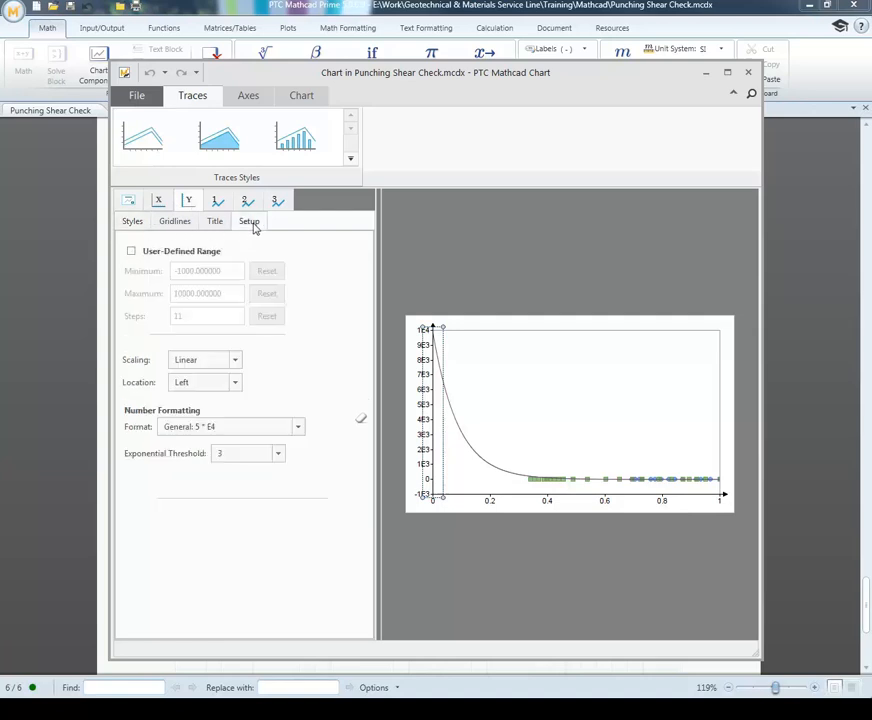
click(132, 252)
drag(232, 271, 150, 277)
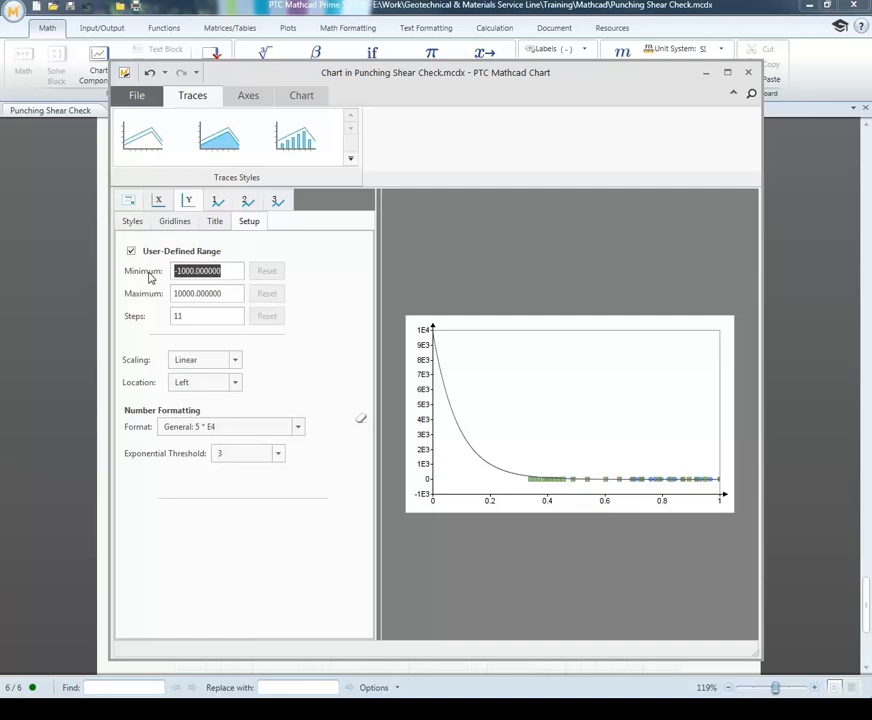
text(-5)
drag(235, 294, 138, 295)
text(0)
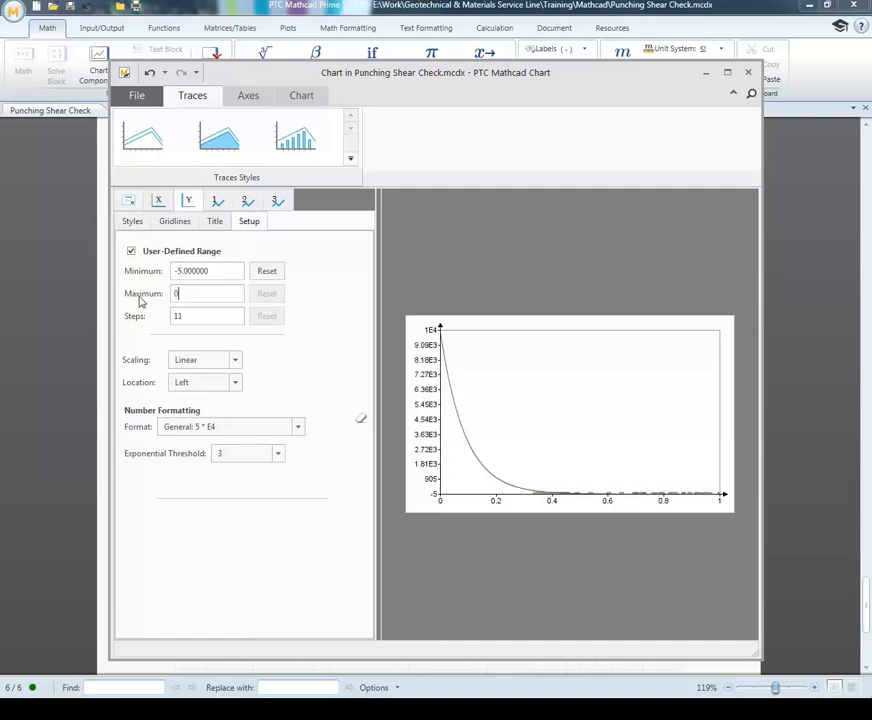
click(231, 269)
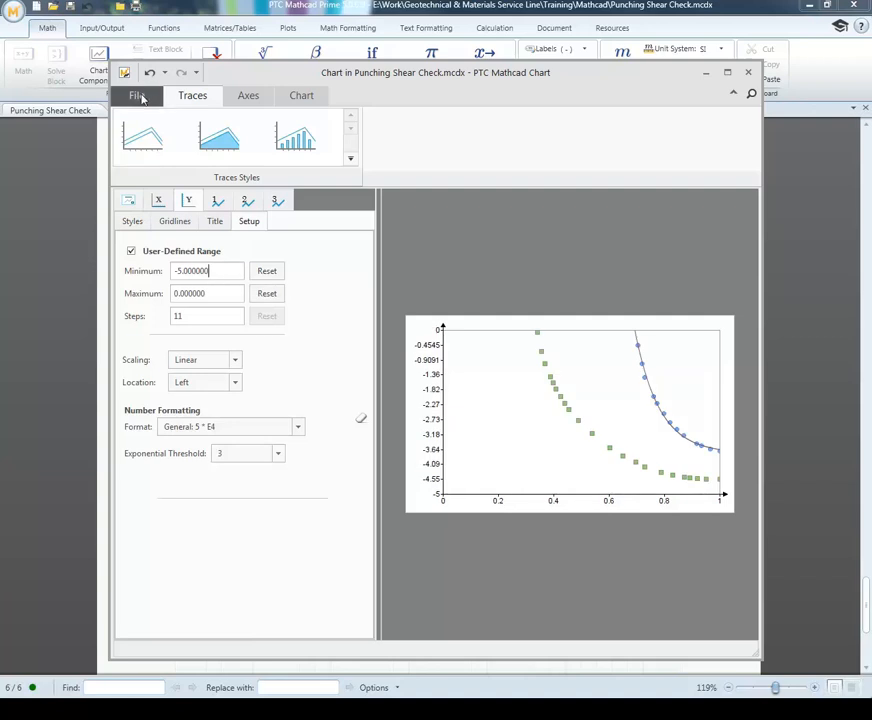
click(137, 95)
click(132, 127)
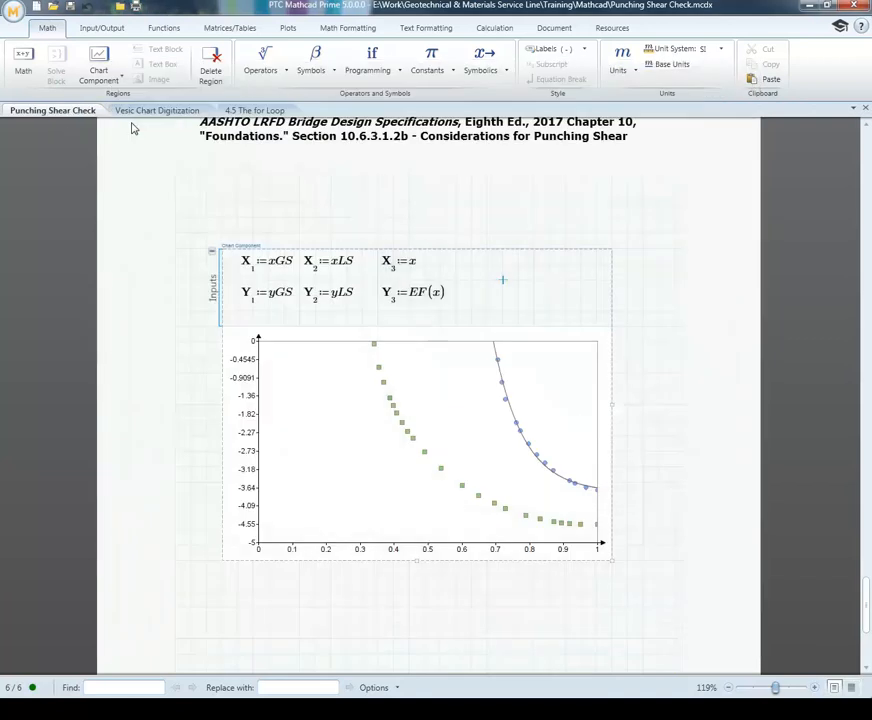
Step: Add a fourth X-axis expression to the chart inputs beside X3 and set it to x
click(563, 311)
click(473, 265)
right_click(473, 268)
click(423, 340)
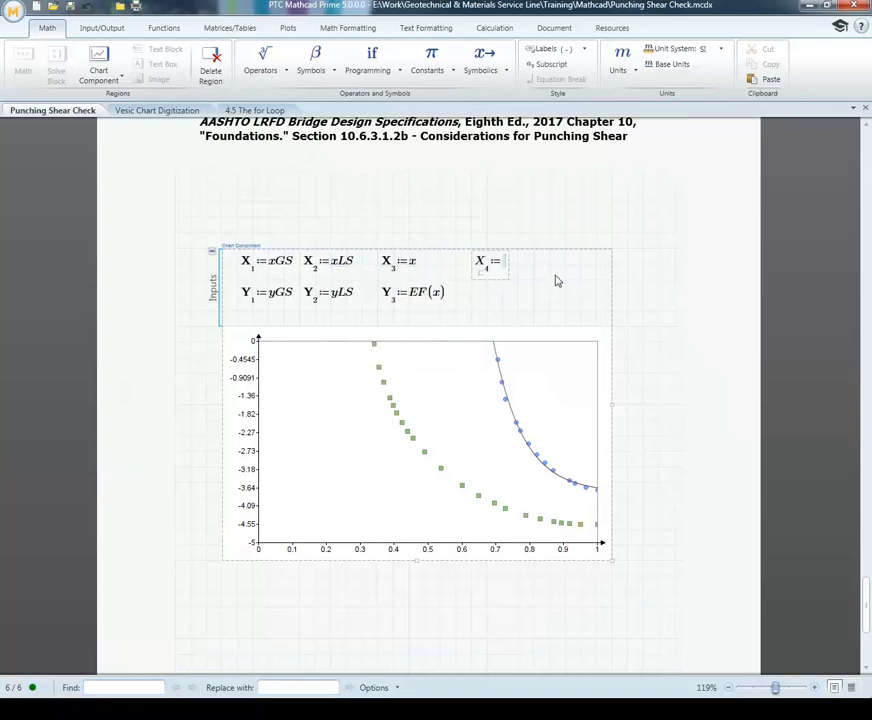
text(x)
Step: Add a fourth Y-axis expression below X4 in the chart inputs and set it to GF(x)
click(475, 300)
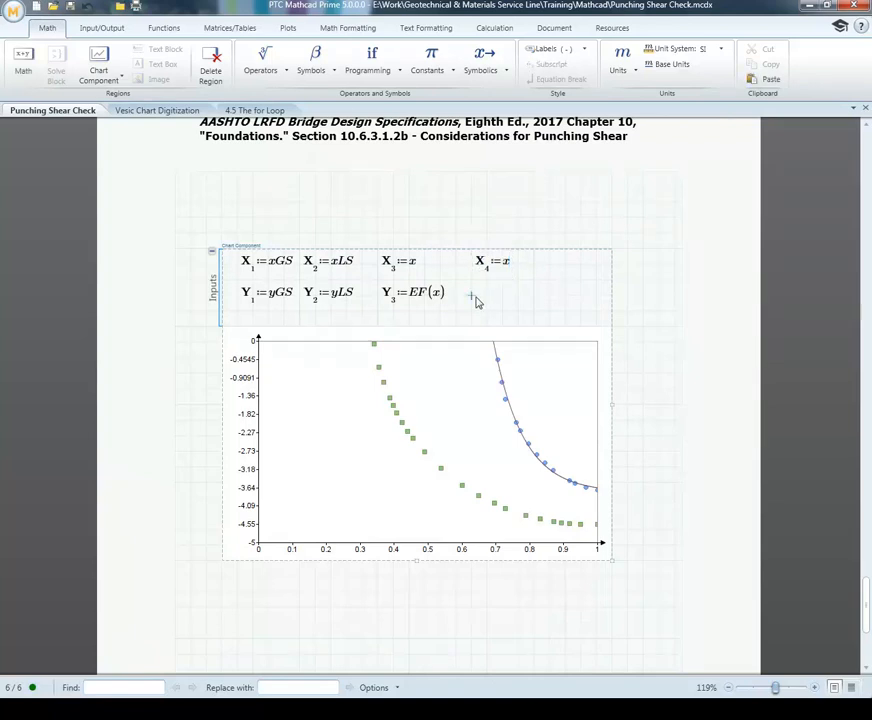
right_click(474, 299)
click(437, 386)
scroll(578, 290, up, 8)
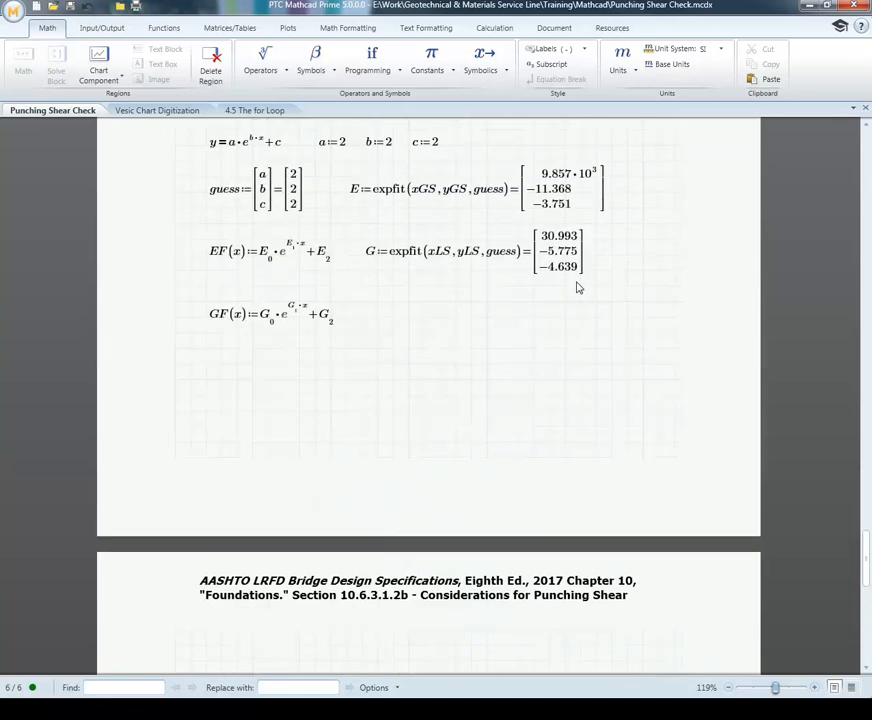
scroll(577, 287, down, 8)
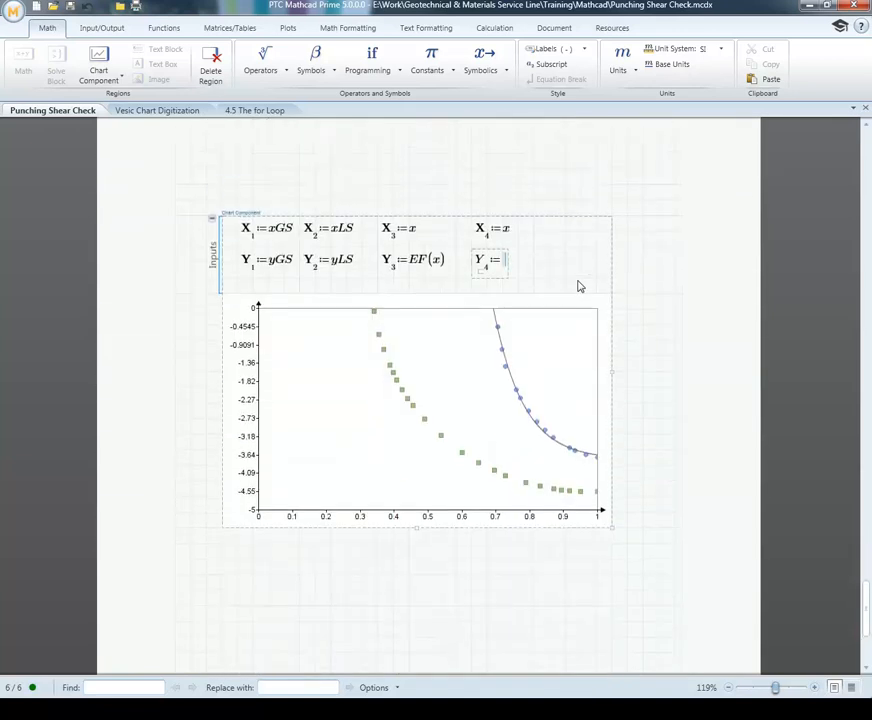
scroll(578, 287, up, 1)
text(GF(x)
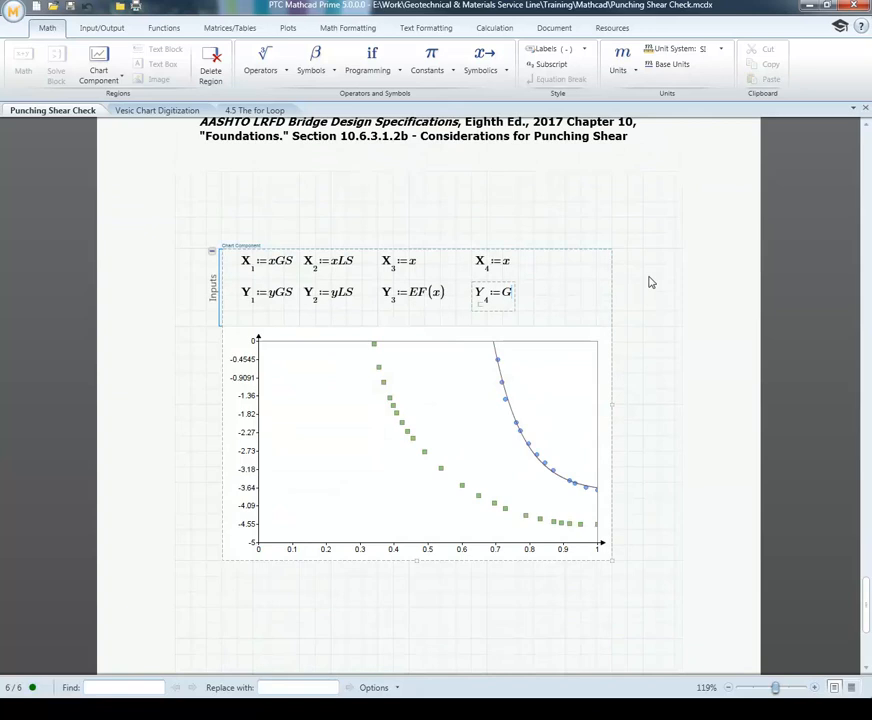
click(566, 294)
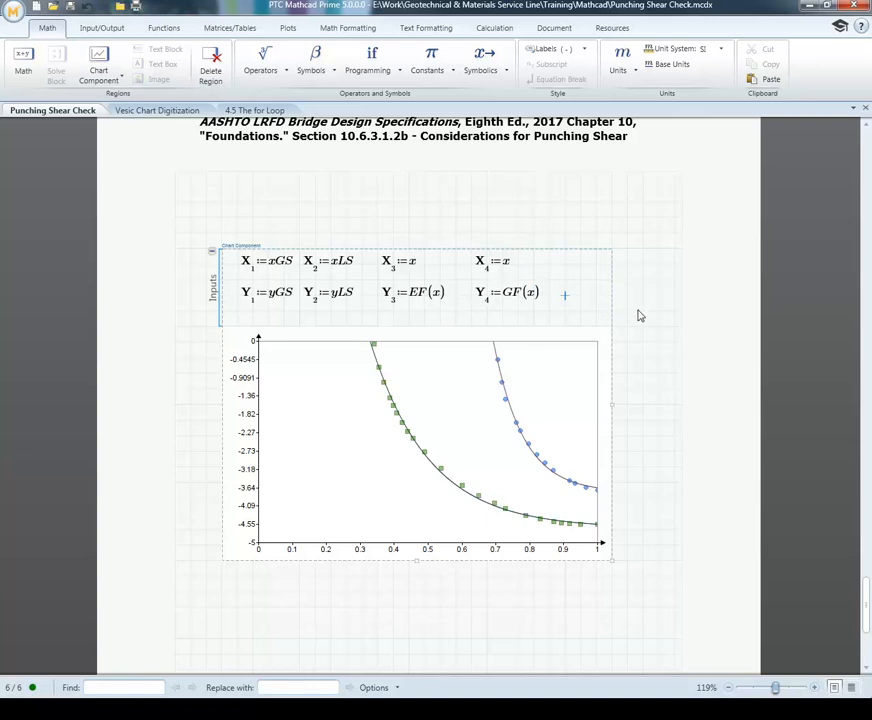
Step: Move the whole chart component up to the top of its page's grid area
click(611, 310)
key(Up)
key(Up)
key(Up)
key(Up)
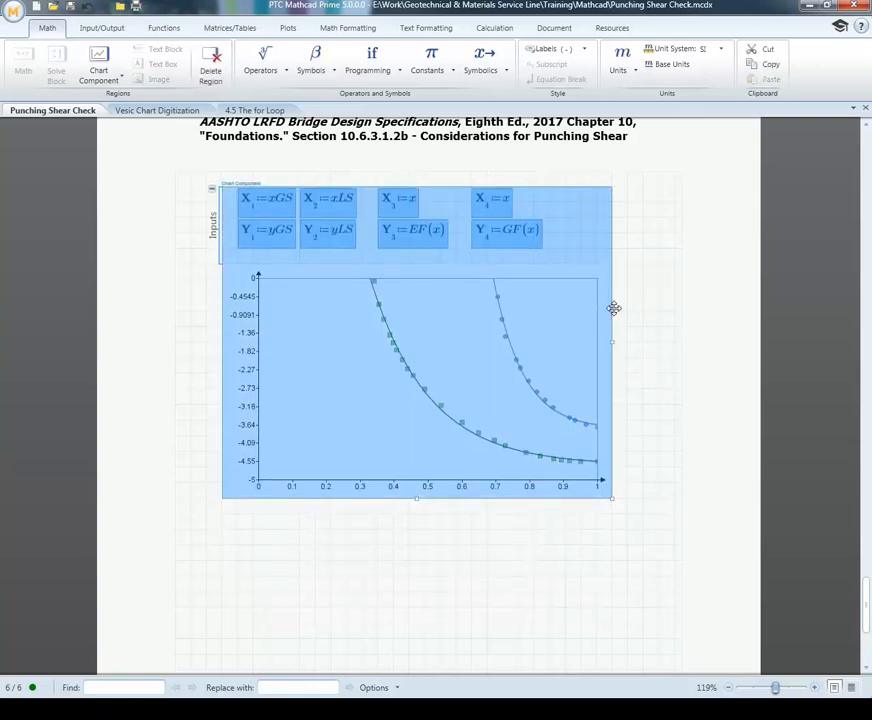
click(389, 557)
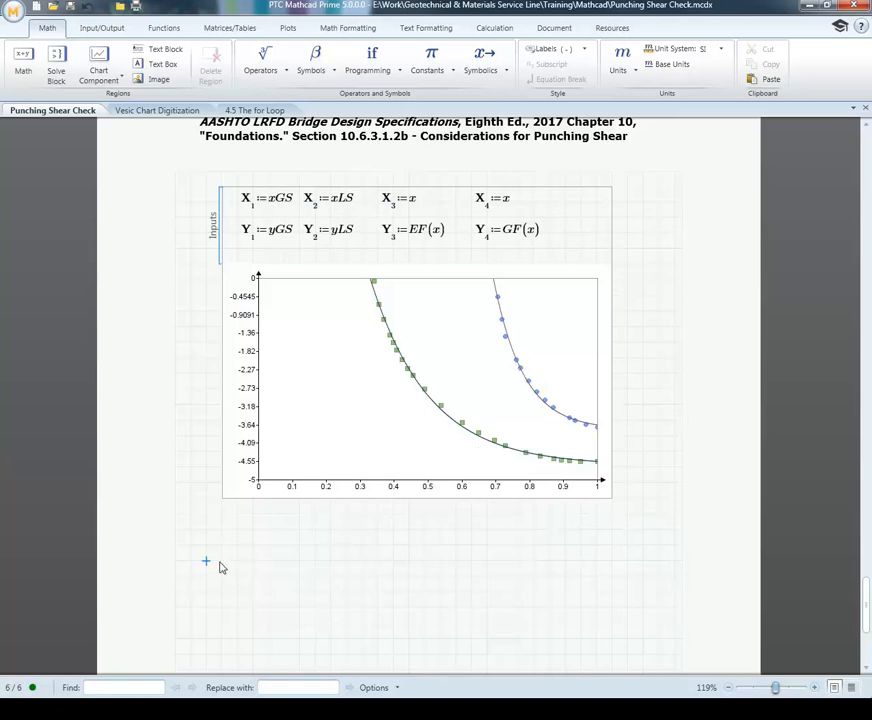
Step: Copy the earlier GS residual calculations, from vx and vy through std_err and Standard, and paste them below the chart
scroll(228, 563, up, 5)
scroll(228, 563, up, 10)
scroll(249, 520, up, 20)
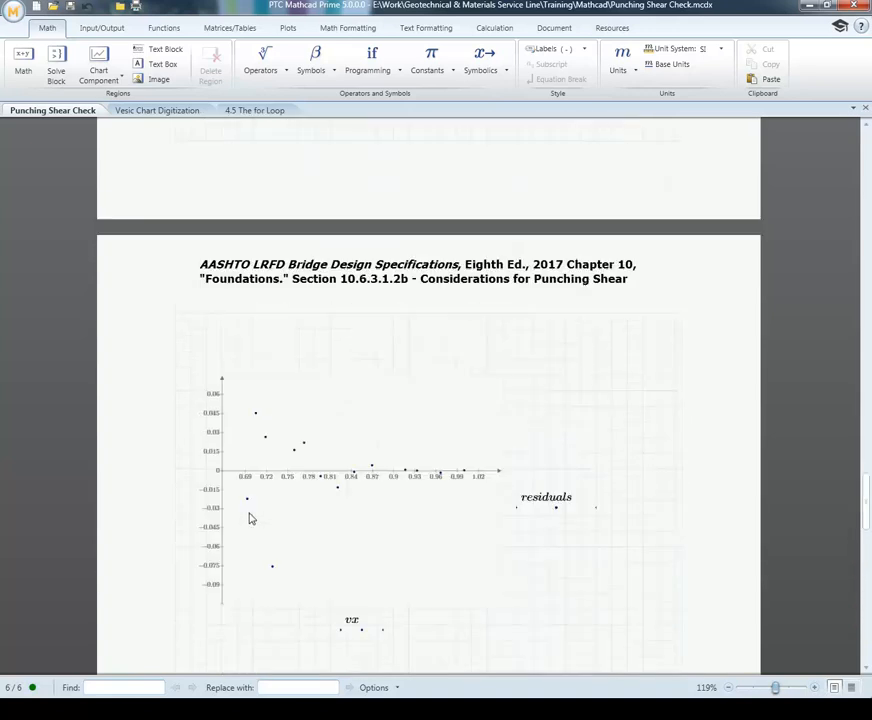
drag(627, 555, 188, 221)
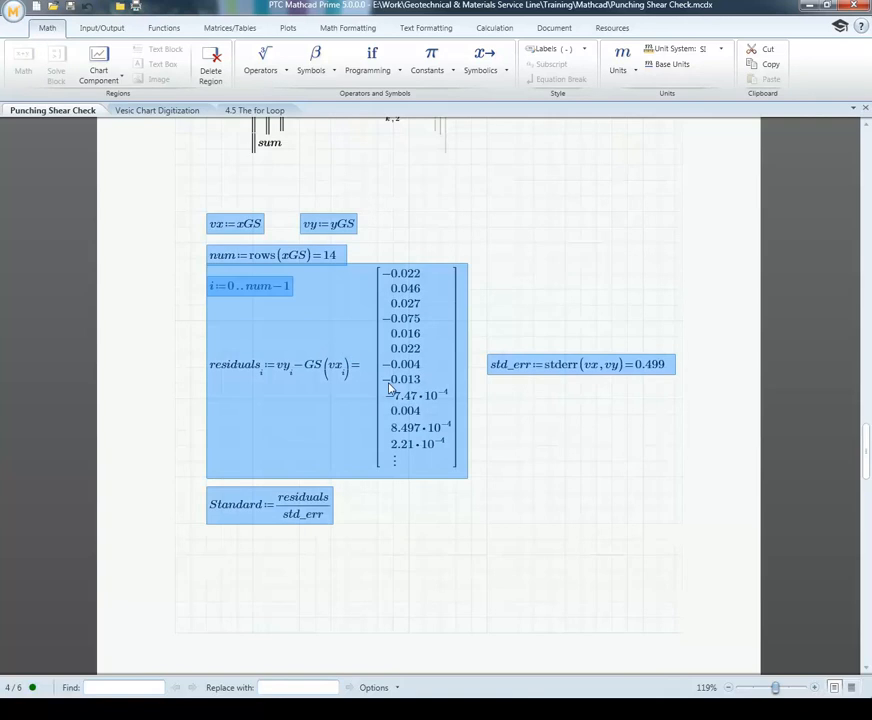
scroll(393, 385, down, 6)
scroll(398, 388, down, 10)
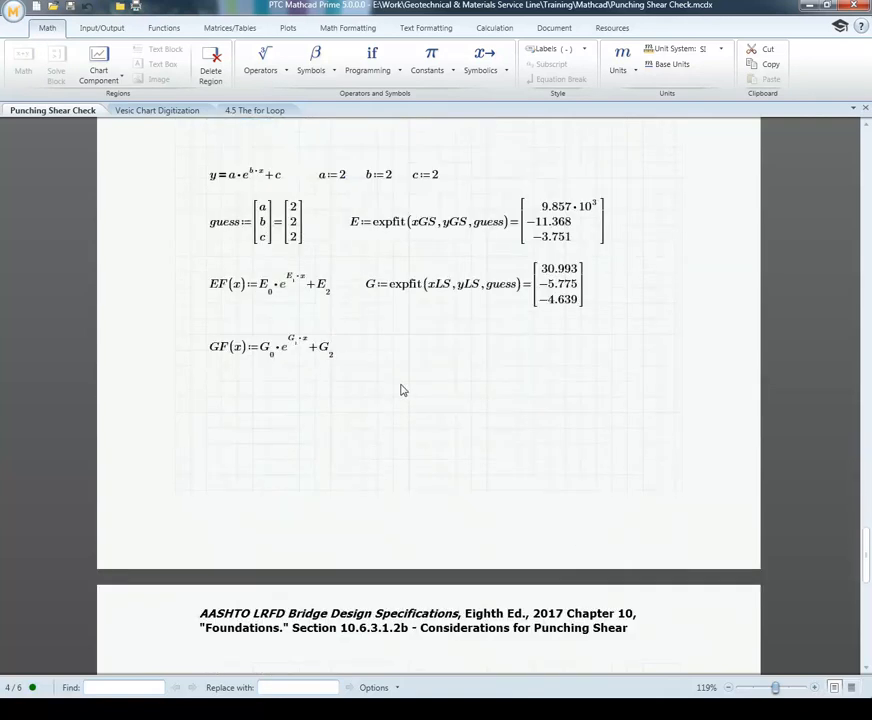
scroll(404, 390, down, 4)
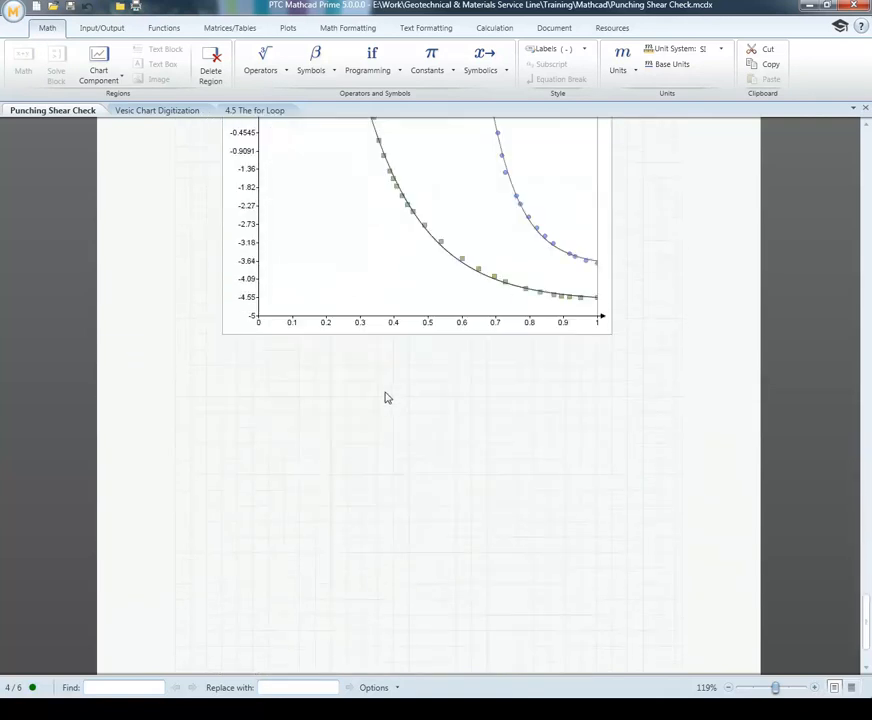
click(205, 398)
key(ctrl+v)
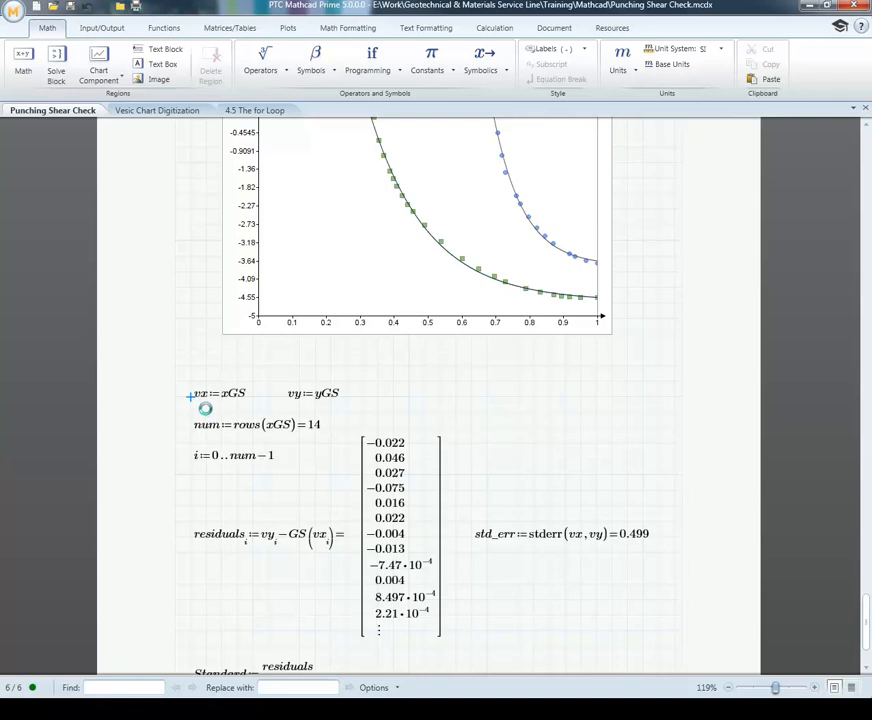
click(540, 433)
Step: Replace the function GS with EF in the pasted residuals formula below the chart
scroll(540, 433, up, 5)
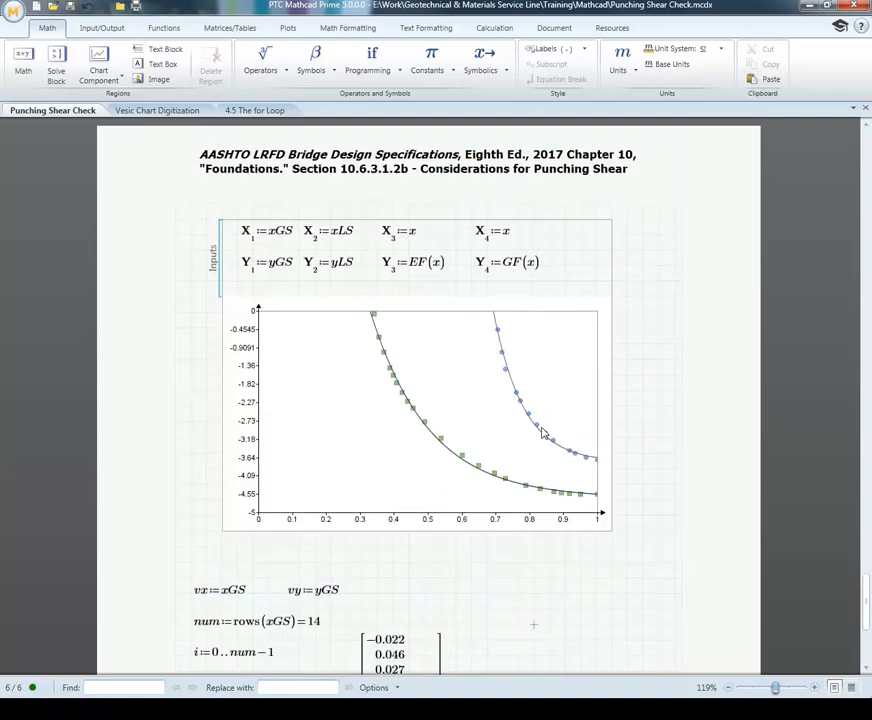
scroll(541, 433, down, 2)
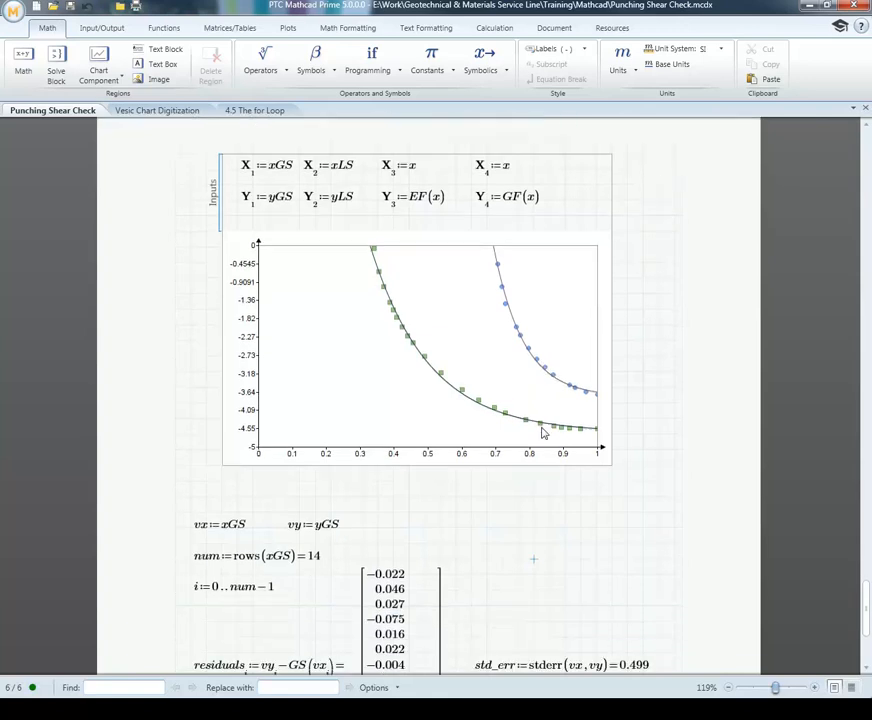
scroll(543, 432, up, 11)
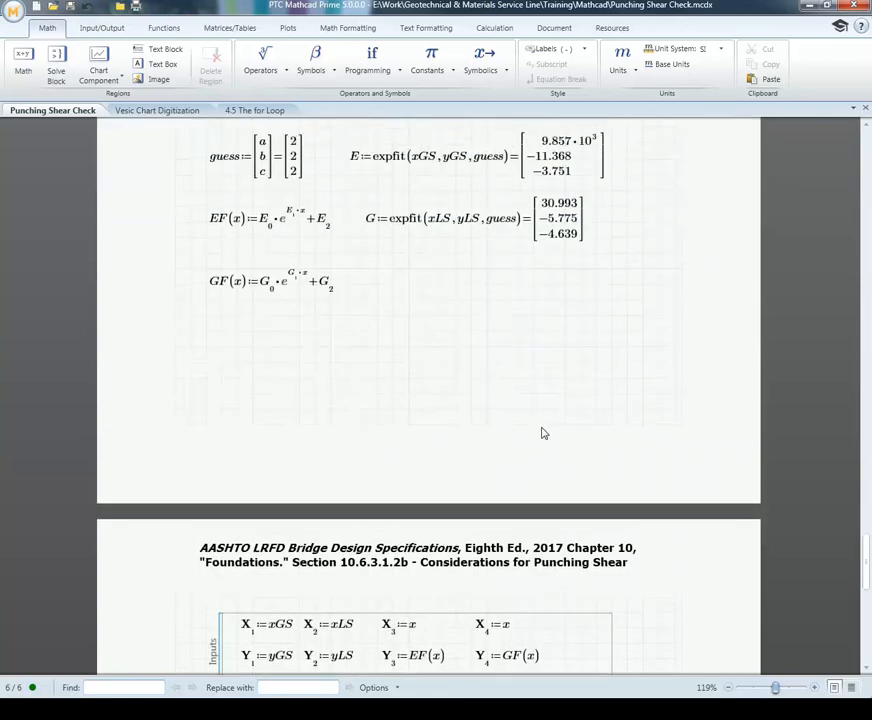
scroll(543, 433, down, 16)
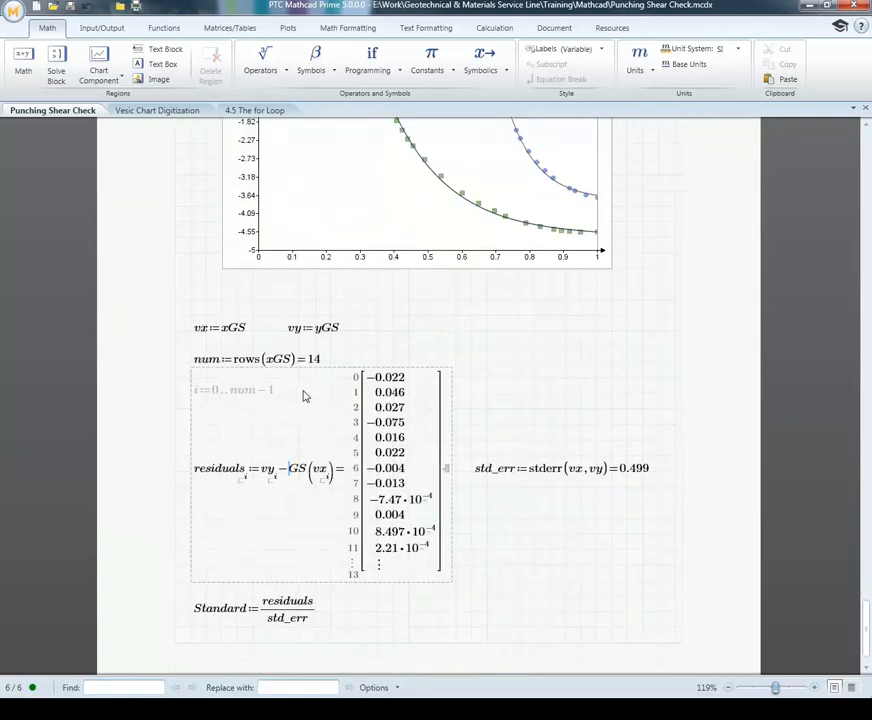
click(292, 478)
key(Delete)
key(Delete)
text(EF)
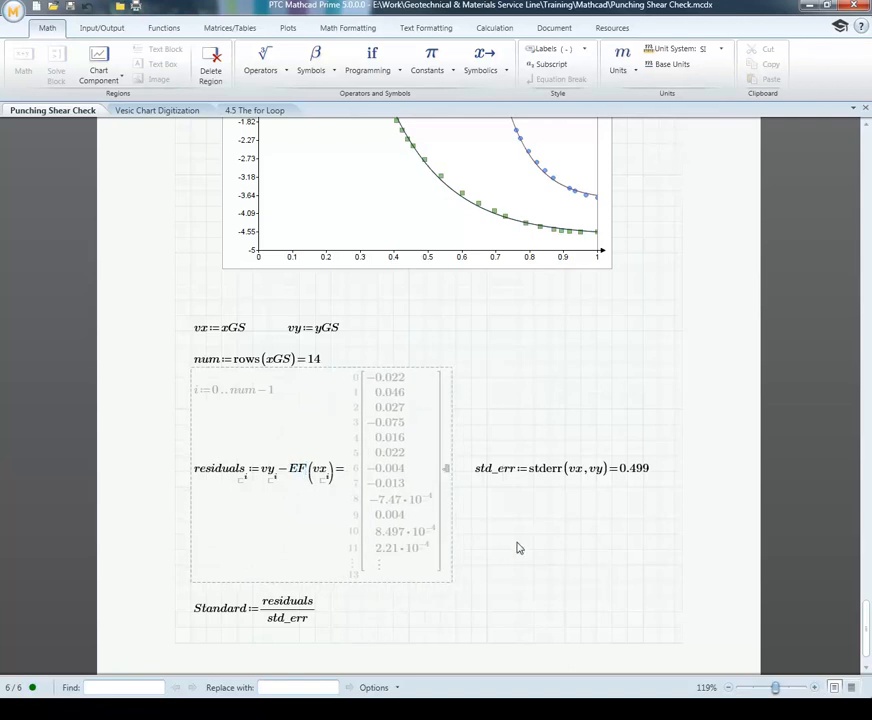
click(518, 545)
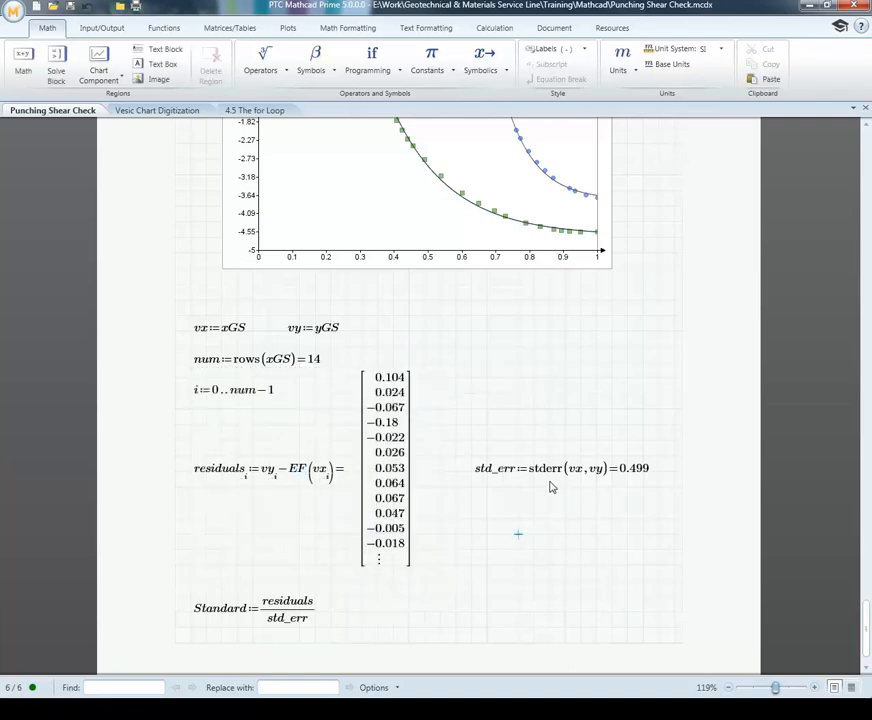
Step: Insert a page break below the pasted Standard expression to begin a new page
scroll(549, 487, down, 2)
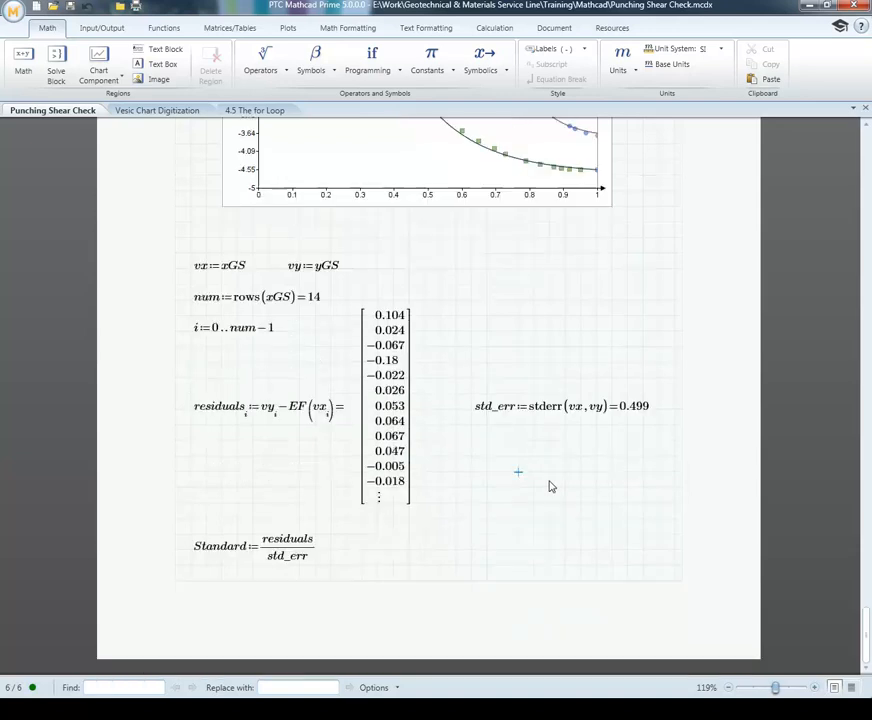
scroll(549, 487, up, 20)
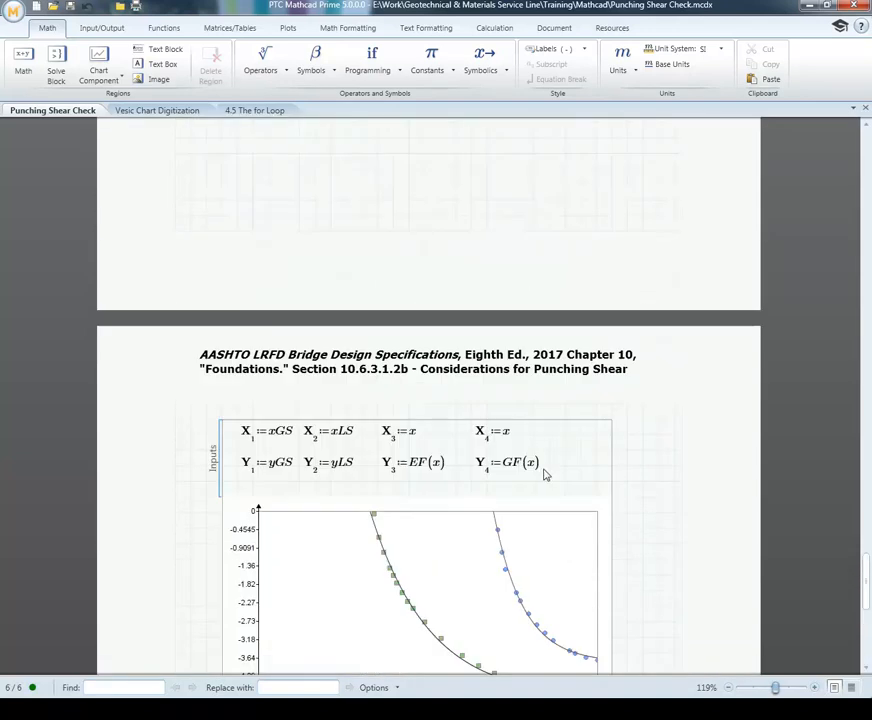
scroll(542, 471, up, 13)
scroll(540, 470, down, 20)
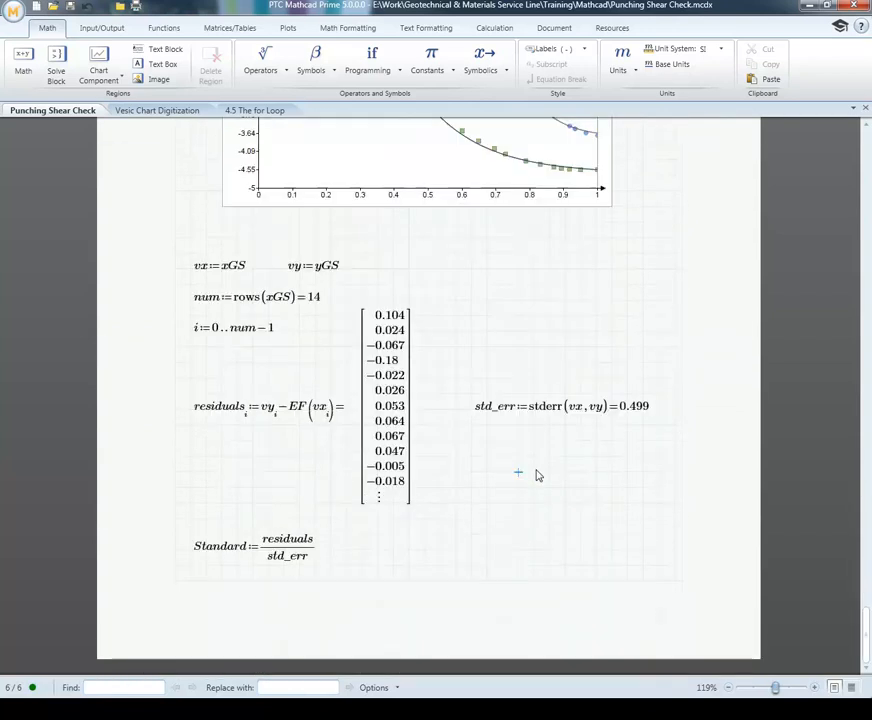
click(471, 551)
key(ctrl+Return)
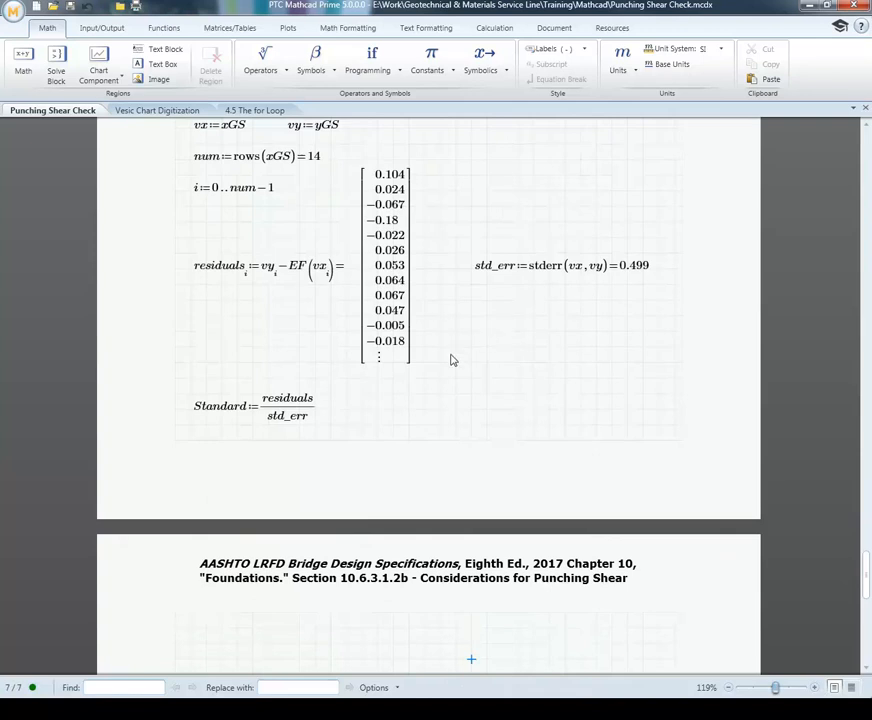
Step: Insert an empty XY plot near the start of the new page after the Standard expression
scroll(450, 360, up, 2)
scroll(450, 360, down, 3)
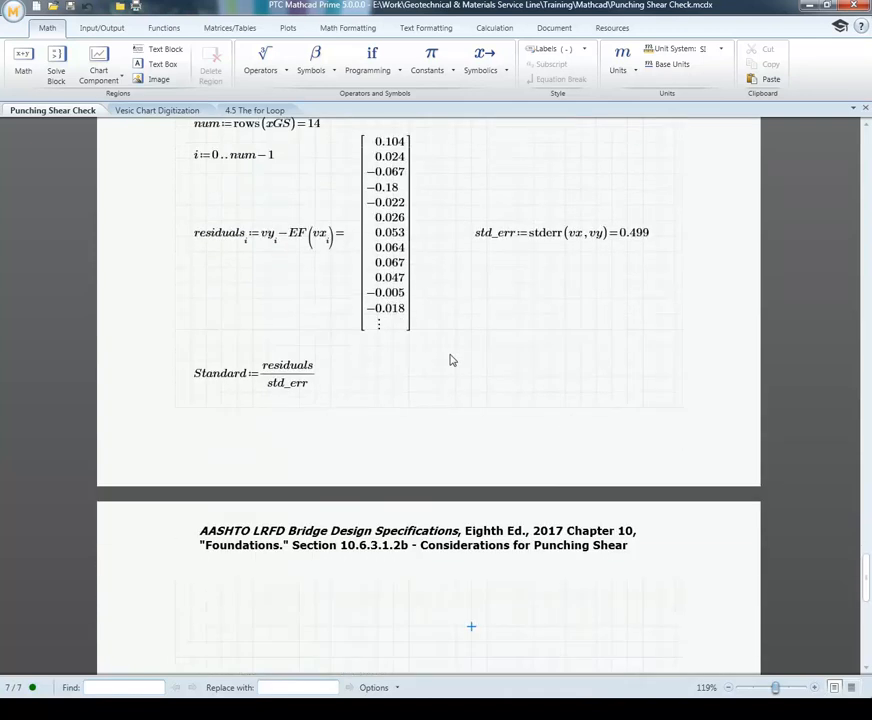
scroll(450, 360, up, 2)
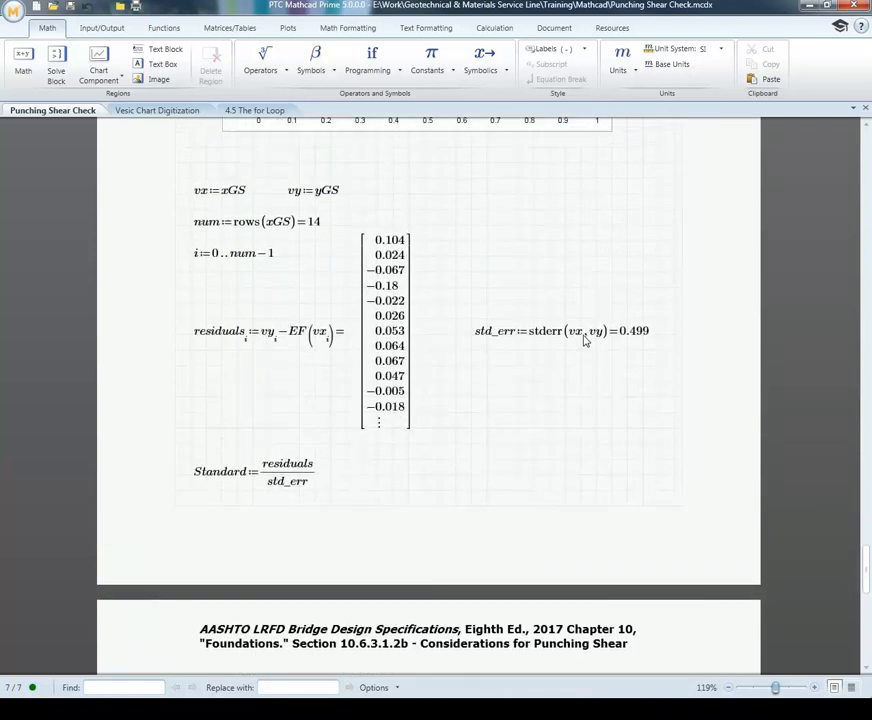
scroll(533, 395, down, 3)
scroll(533, 395, down, 1)
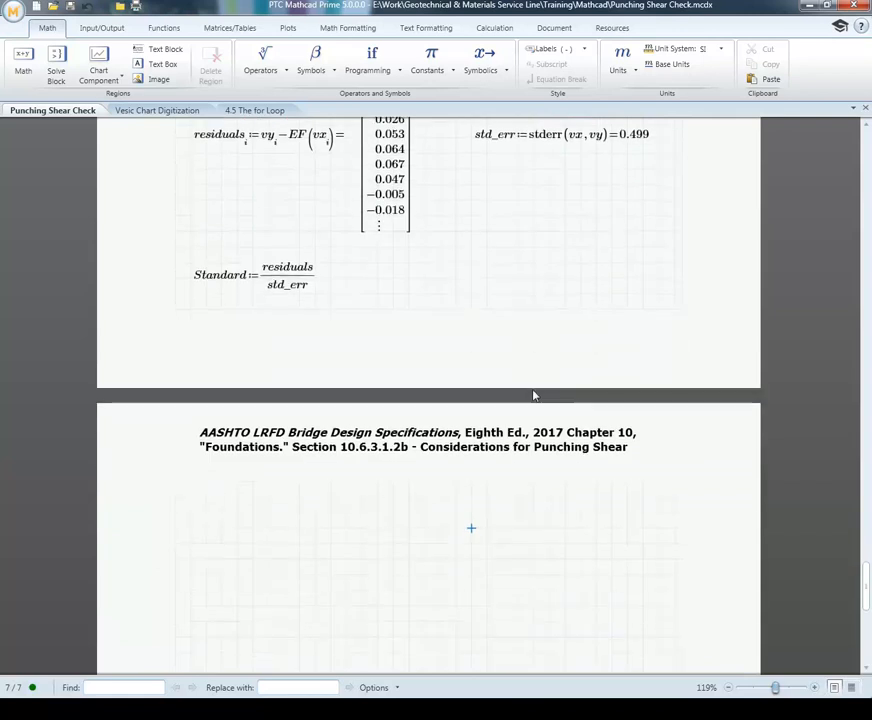
click(221, 527)
scroll(325, 529, up, 1)
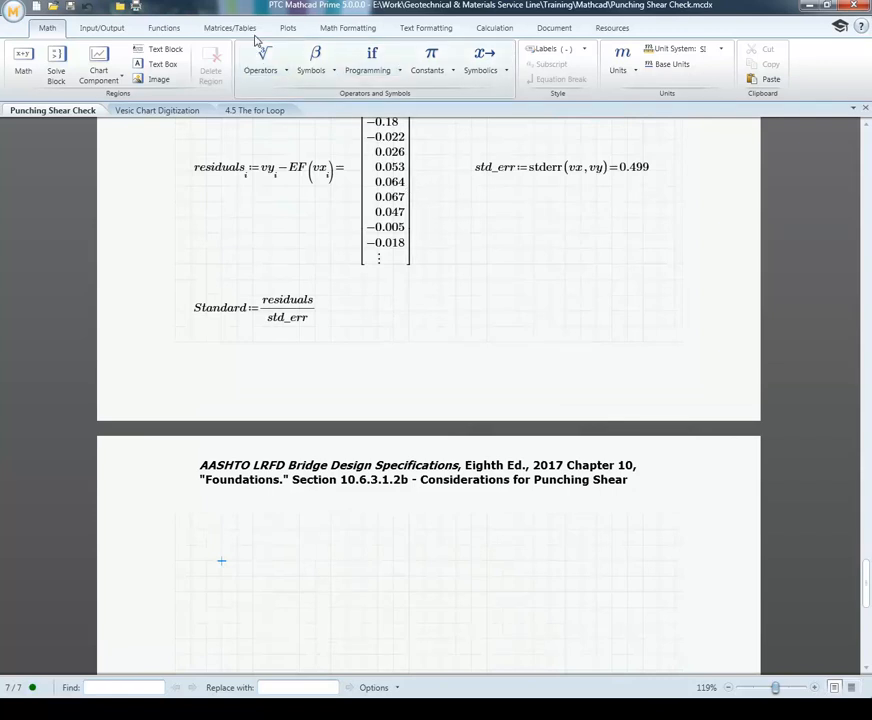
click(286, 33)
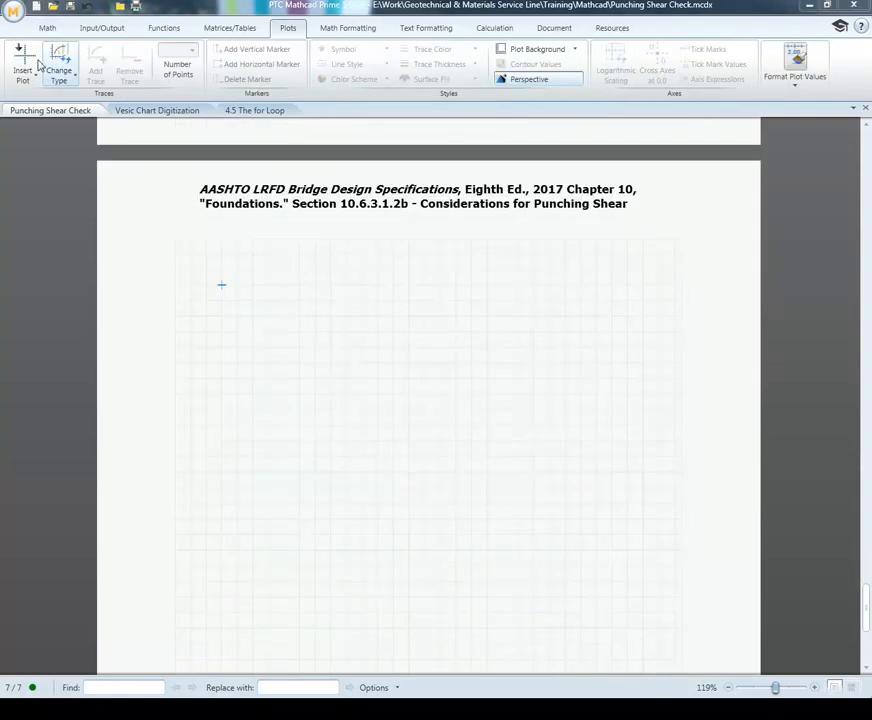
click(24, 66)
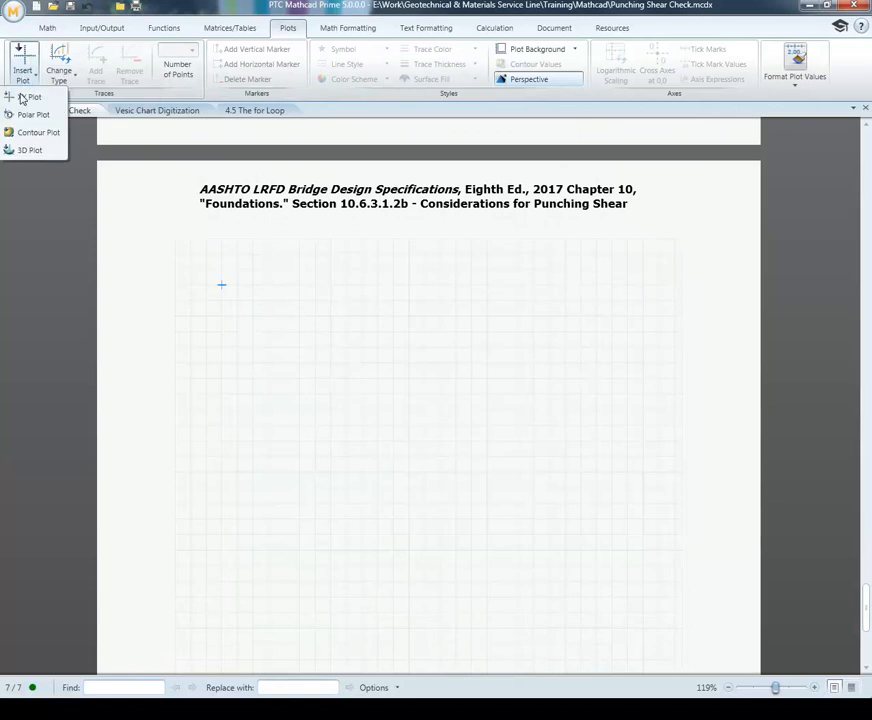
click(22, 98)
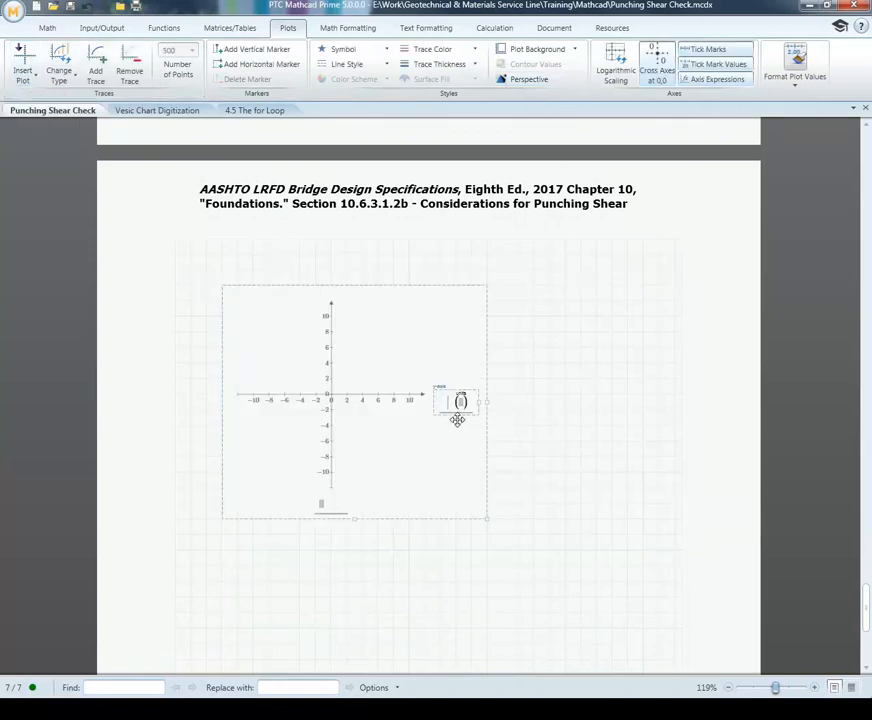
Step: Following the earlier residuals plot, assign residuals to the new plot's y-axis and vx to its x-axis
scroll(453, 412, up, 8)
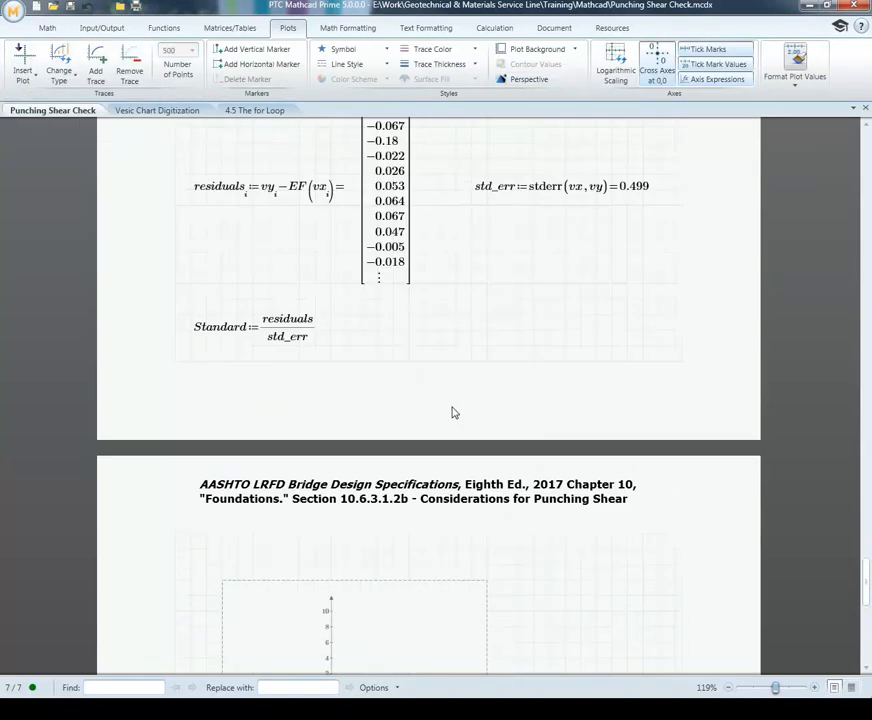
scroll(453, 410, up, 3)
scroll(453, 409, up, 15)
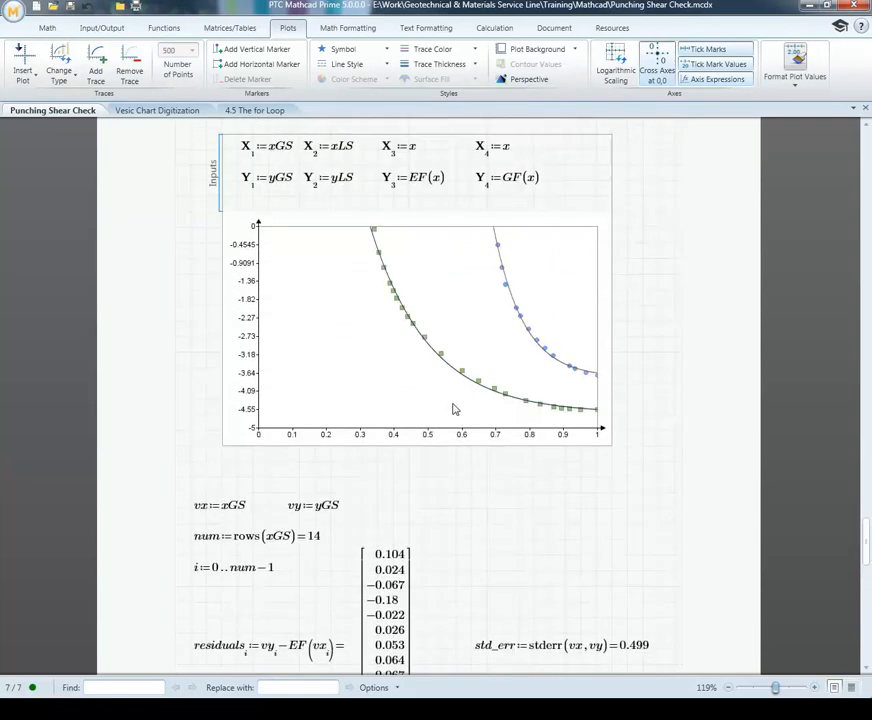
scroll(453, 408, up, 4)
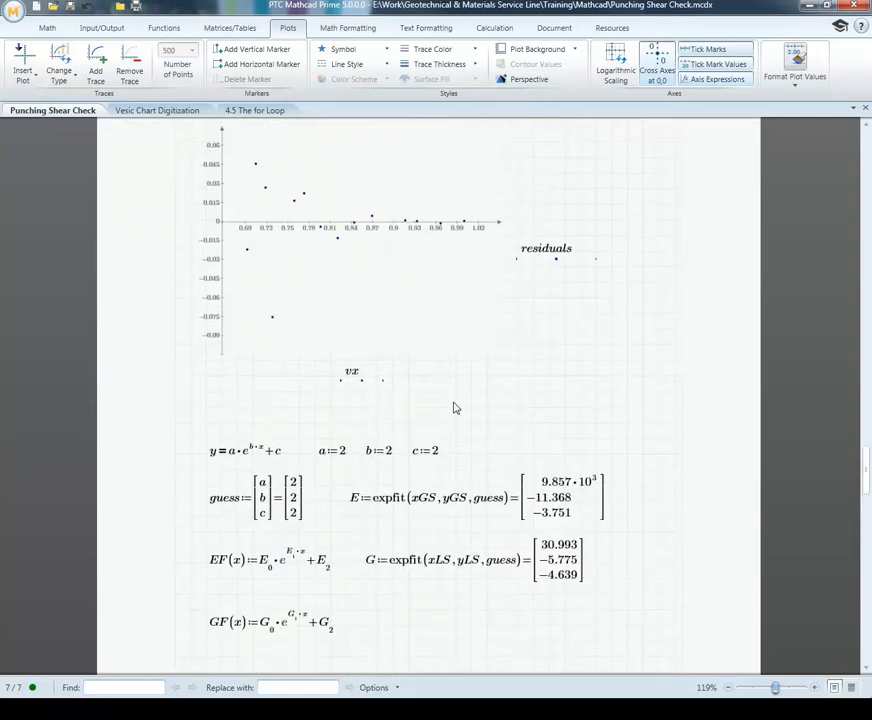
scroll(453, 408, up, 2)
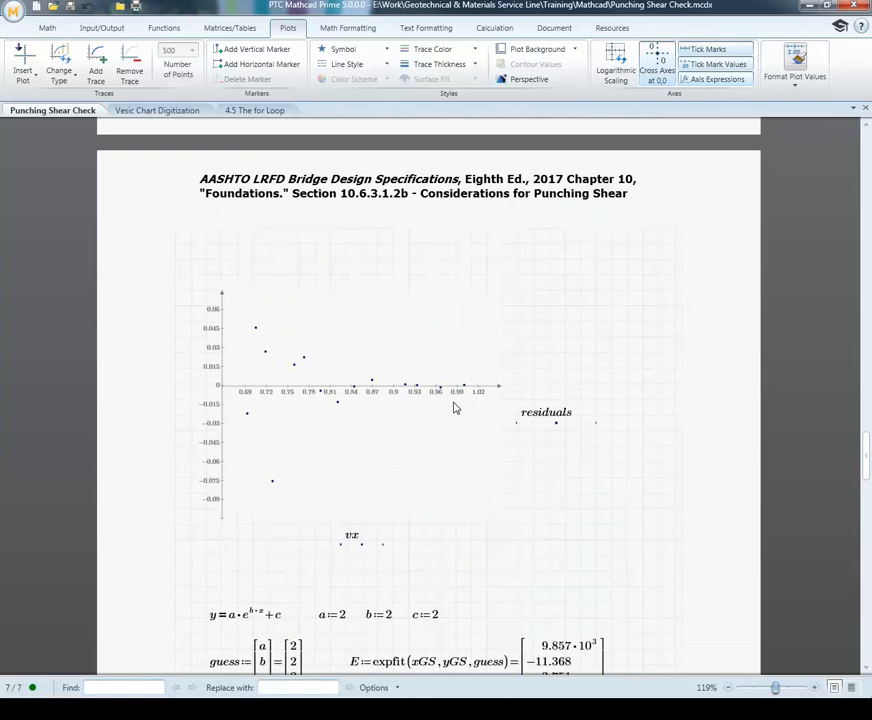
scroll(455, 408, down, 20)
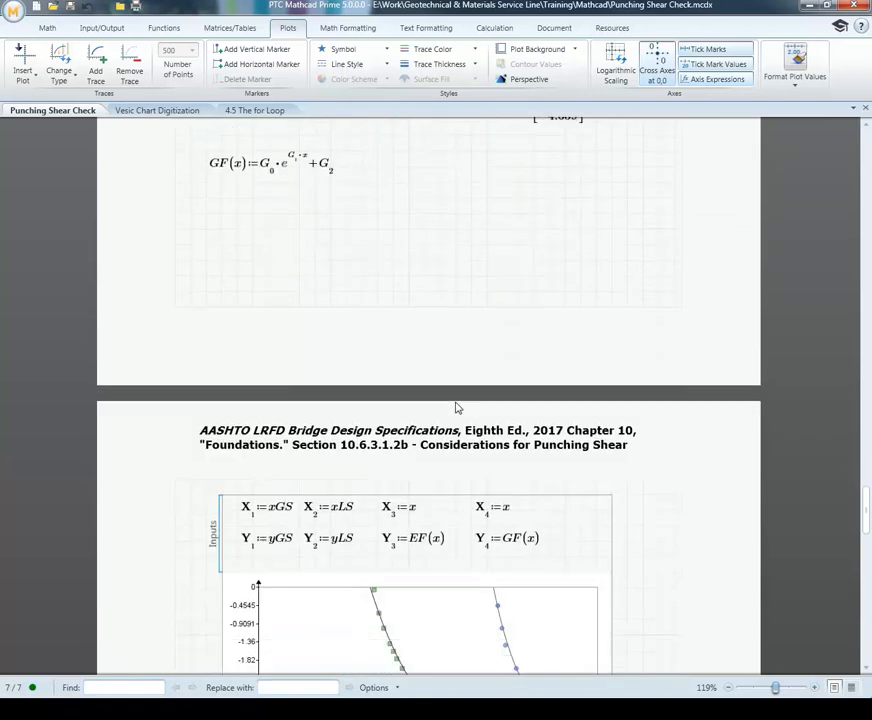
scroll(460, 409, down, 12)
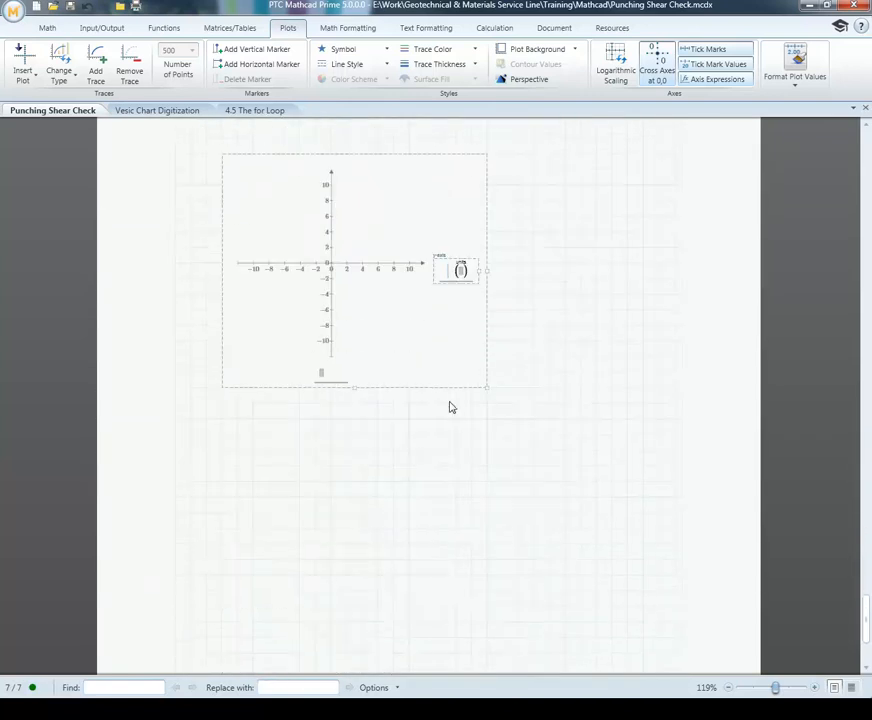
scroll(461, 412, up, 2)
text(residuals ()
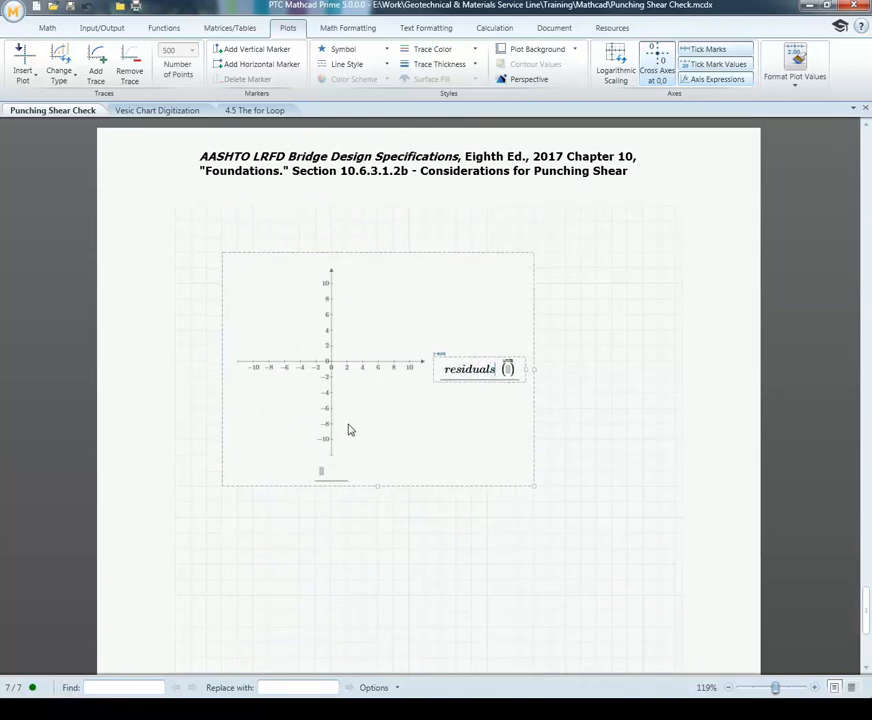
click(322, 472)
text(vx()
click(361, 527)
Step: Format the residuals trace with x-shaped symbols and no connecting line
click(349, 358)
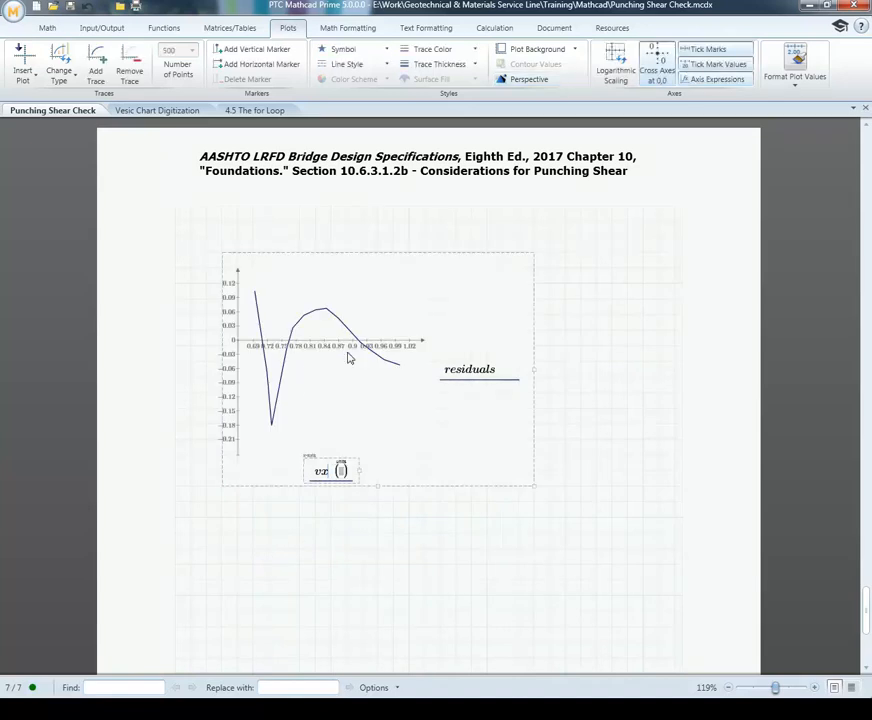
click(389, 52)
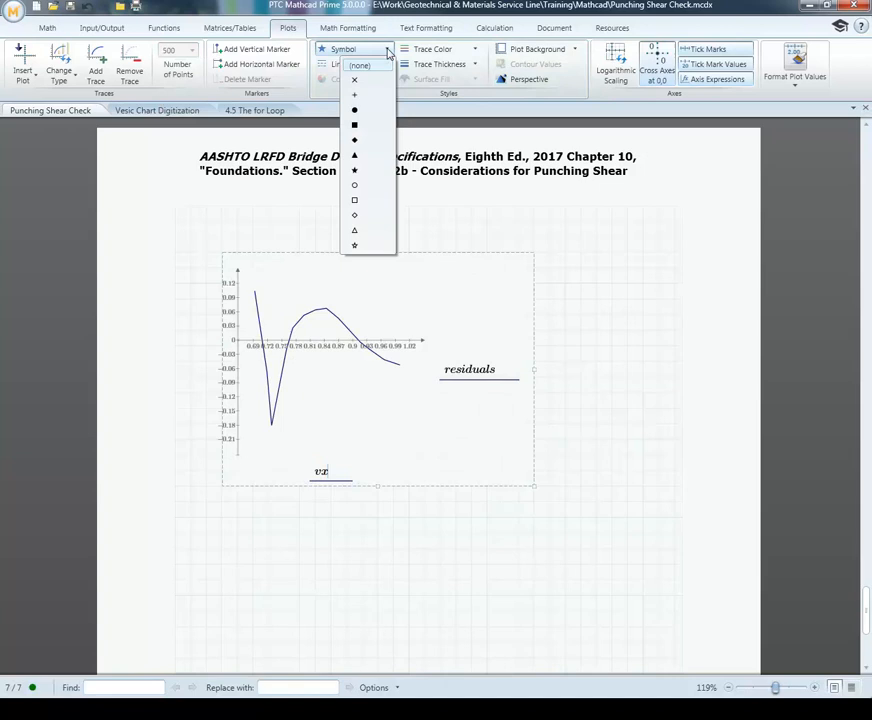
click(352, 82)
click(370, 64)
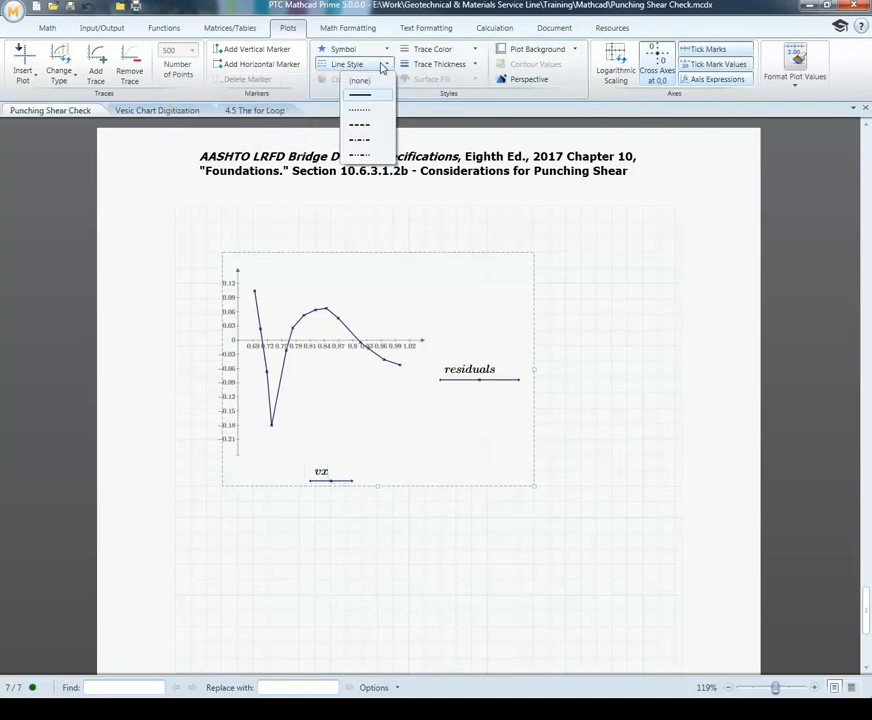
click(374, 82)
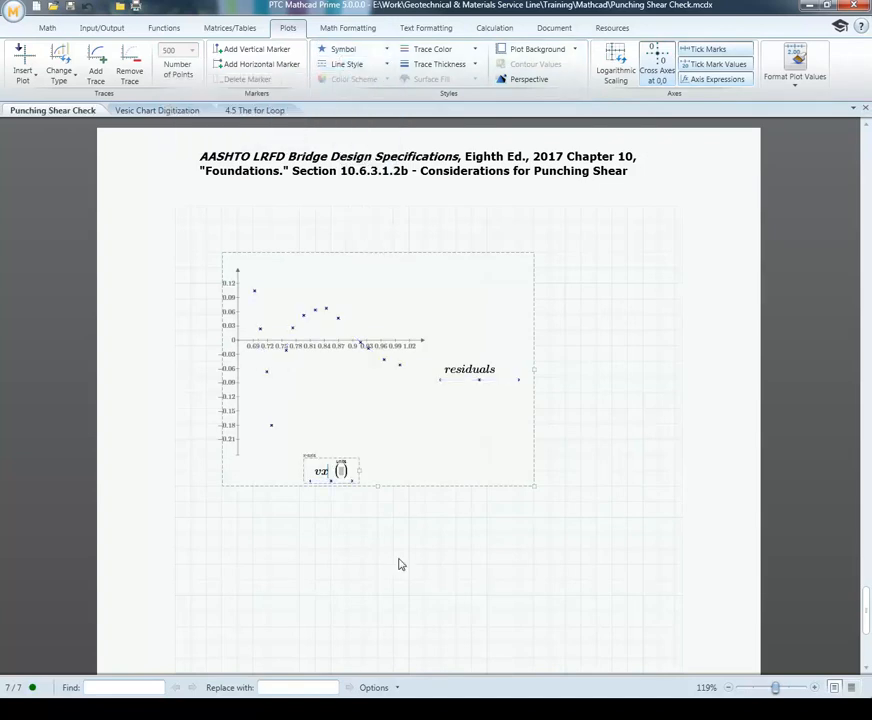
click(292, 535)
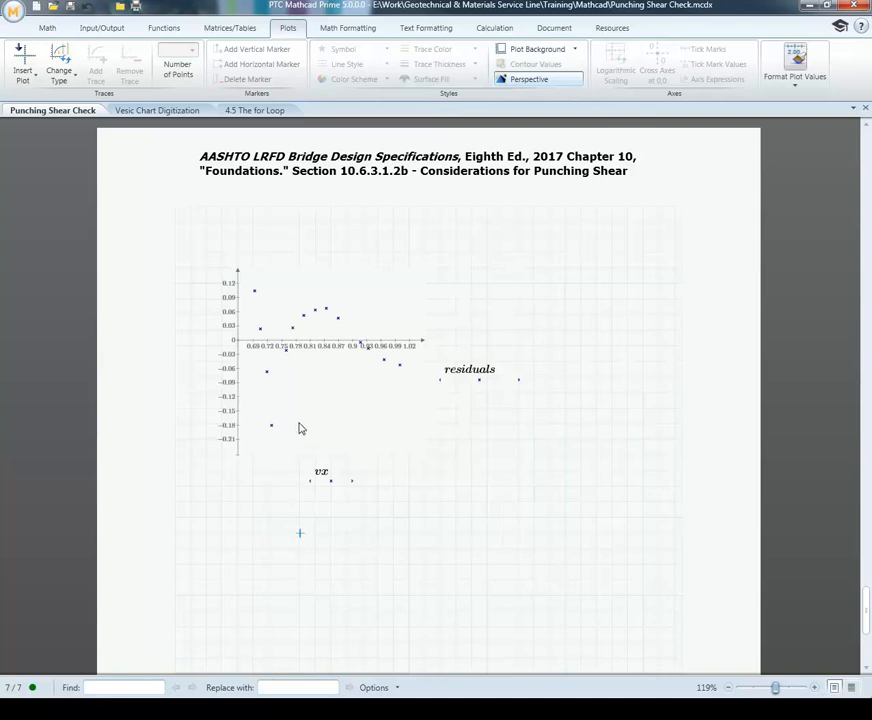
Step: Replace the plot's y-axis expression residuals with Standard to plot the standardized residuals against vx
scroll(302, 420, up, 1)
scroll(310, 425, down, 1)
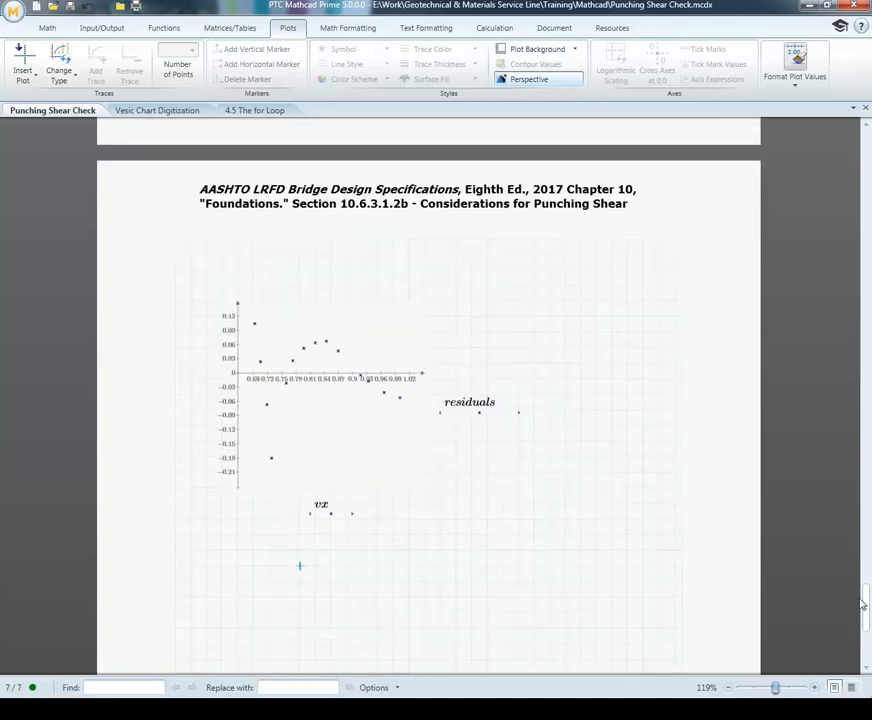
click(814, 687)
click(814, 687)
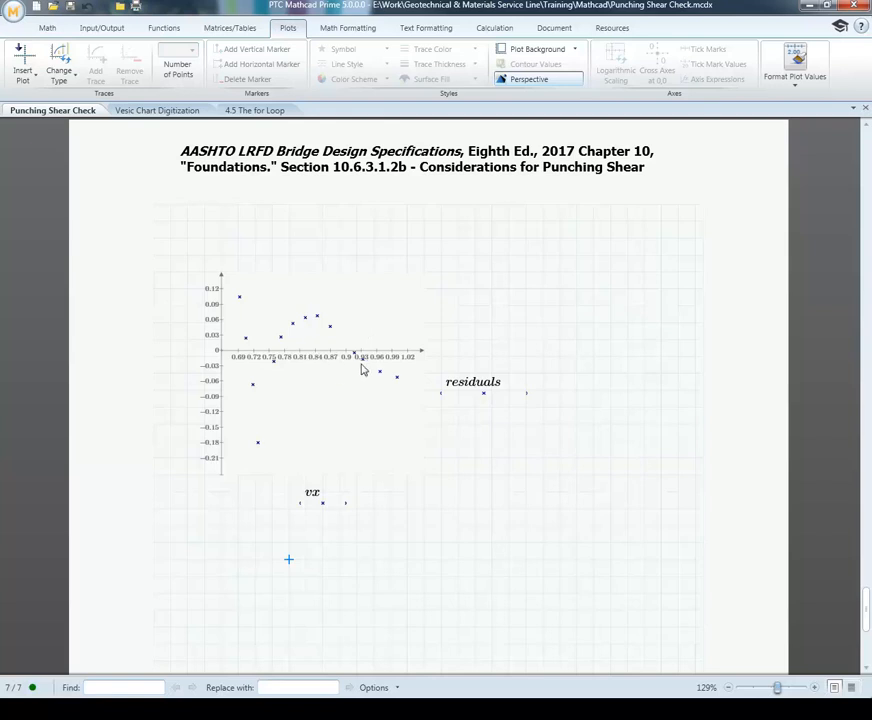
click(453, 393)
key(Delete)
key(Delete)
key(Delete)
key(Delete)
key(Delete)
key(Delete)
key(Delete)
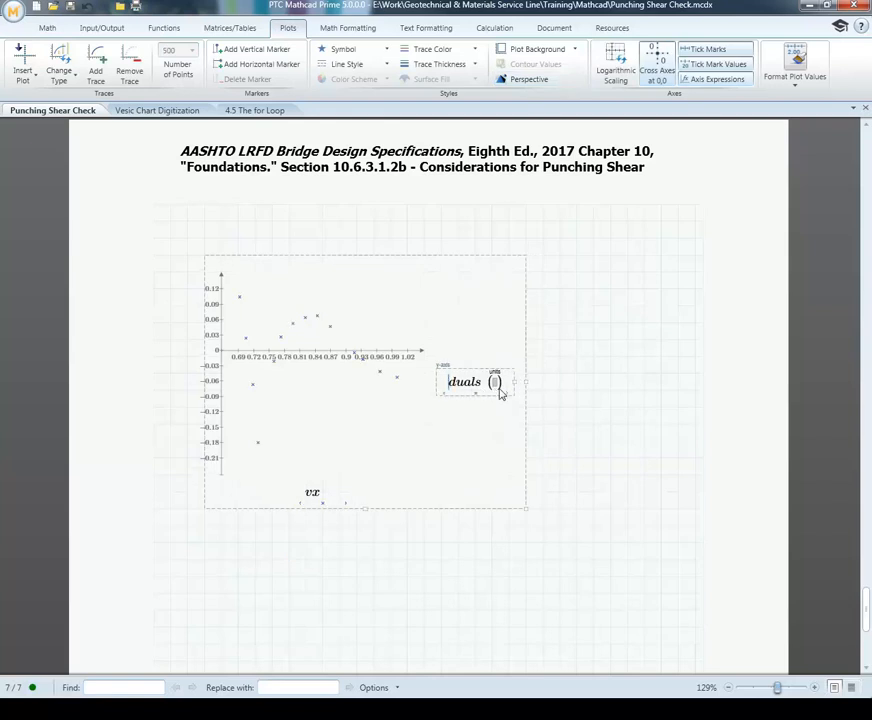
key(Delete)
key(Delete)
text(Standard)
key(Return)
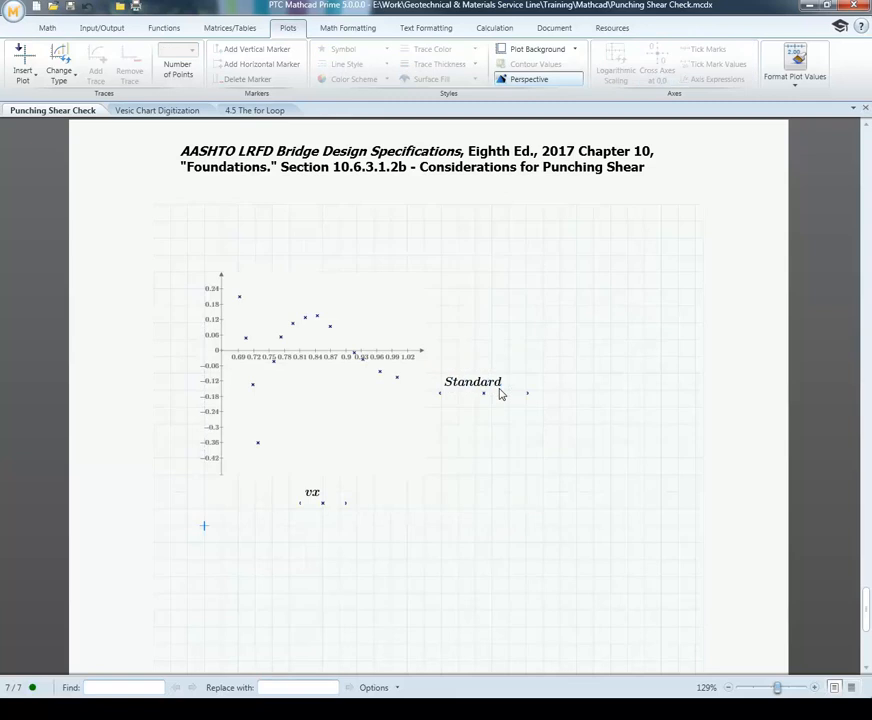
click(573, 358)
Step: Start a definition named Loess1 in the empty area below the Standard plot and assign it the loess curve-fitting function
scroll(570, 361, down, 3)
scroll(570, 361, down, 4)
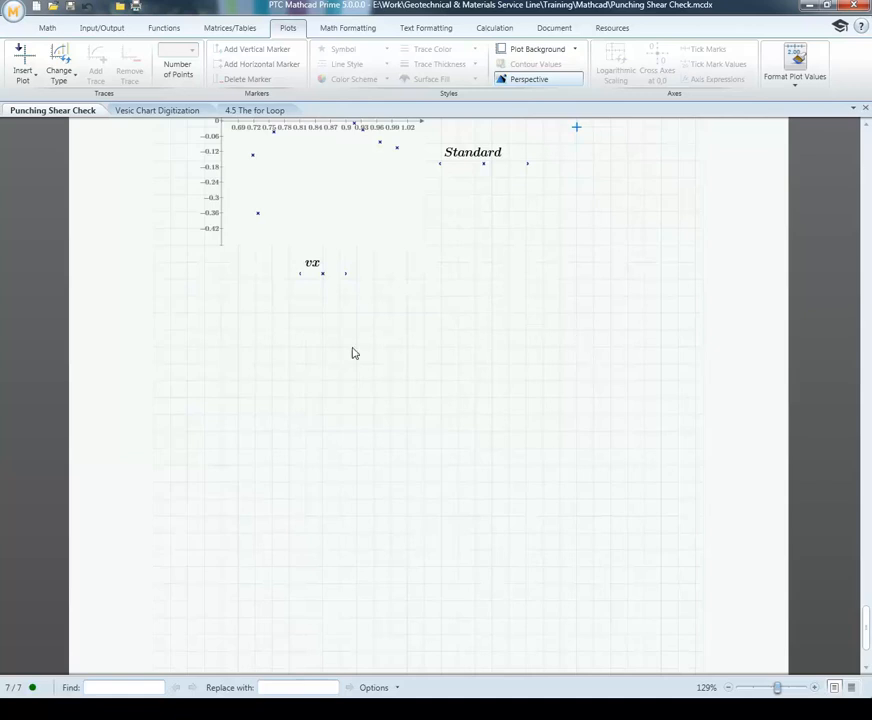
scroll(303, 344, down, 3)
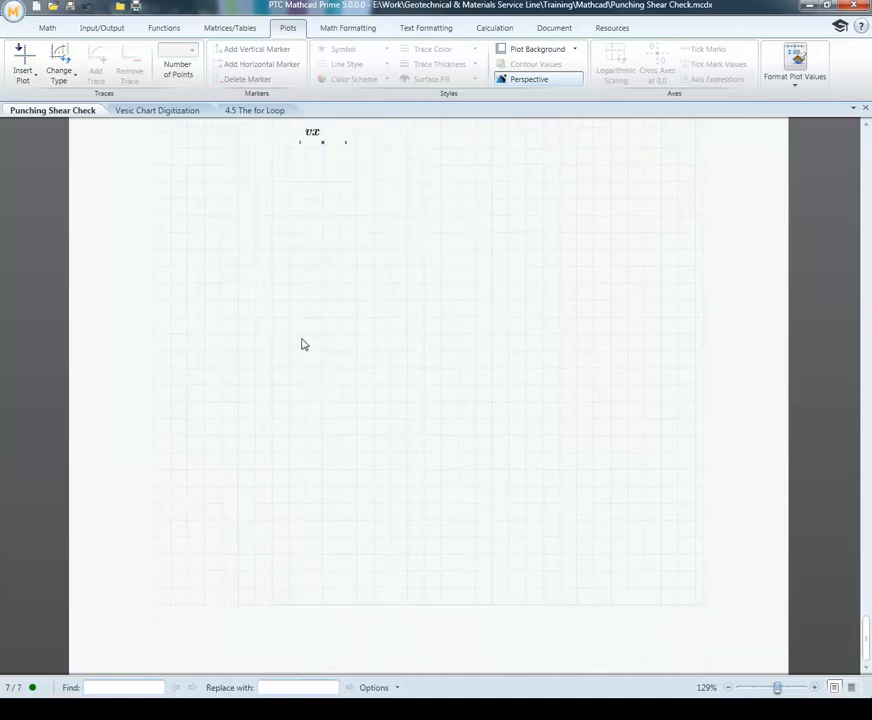
scroll(280, 345, up, 2)
scroll(240, 344, down, 2)
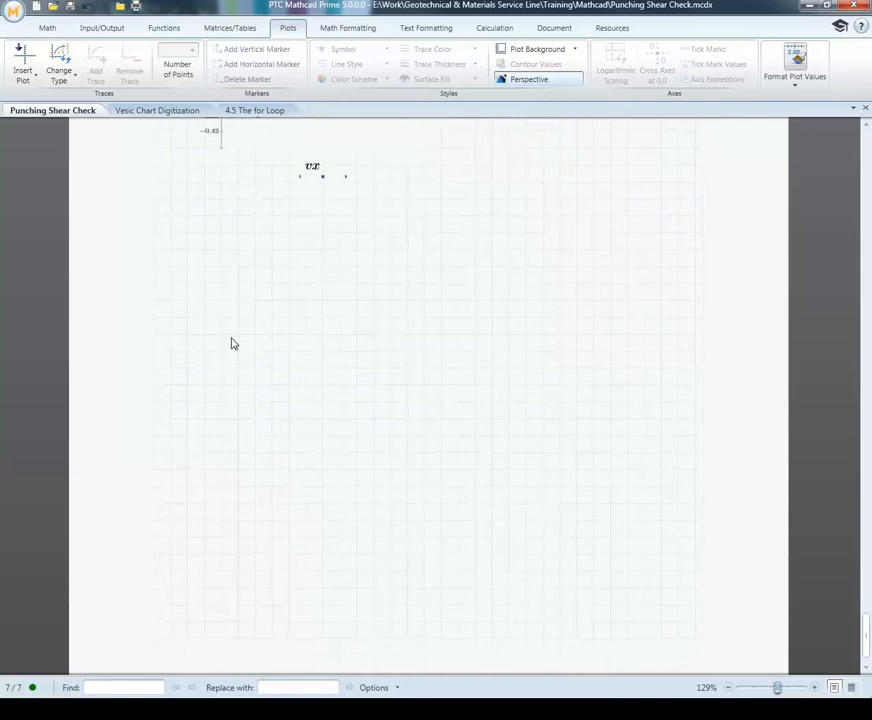
scroll(219, 304, down, 2)
click(204, 217)
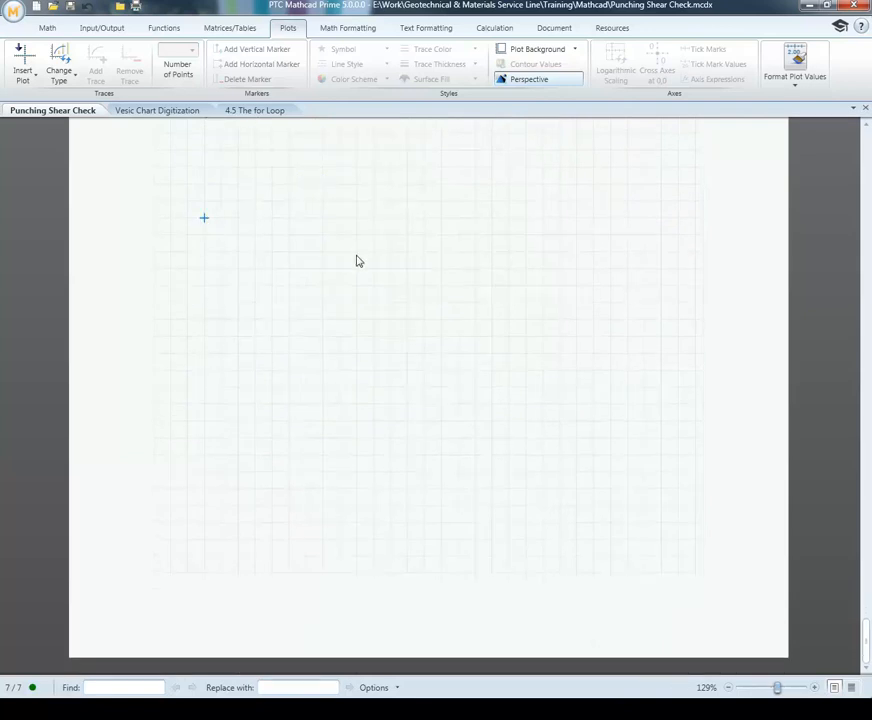
text(Loess)
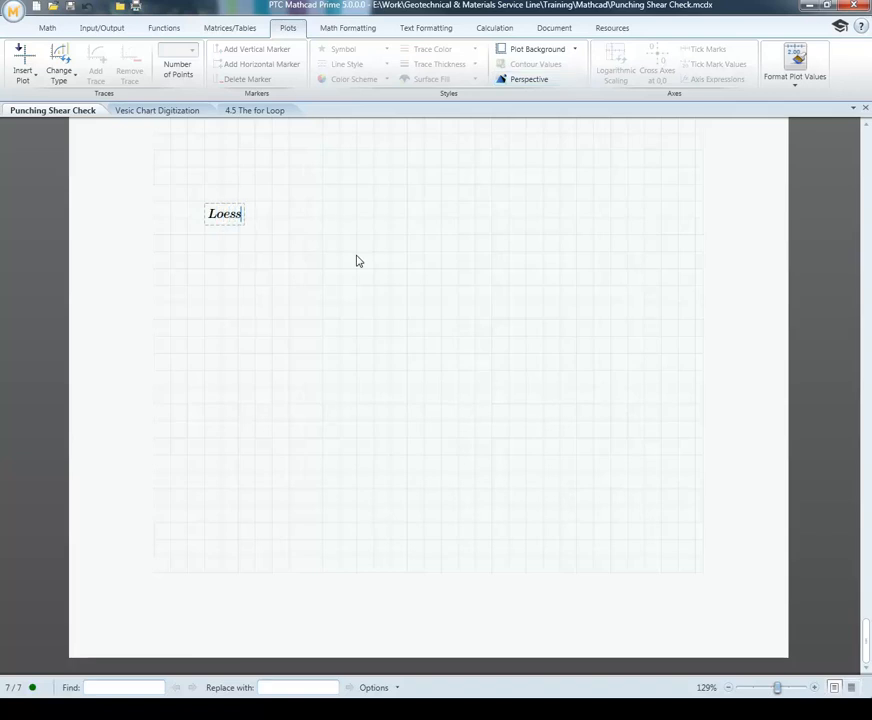
text(1 :=)
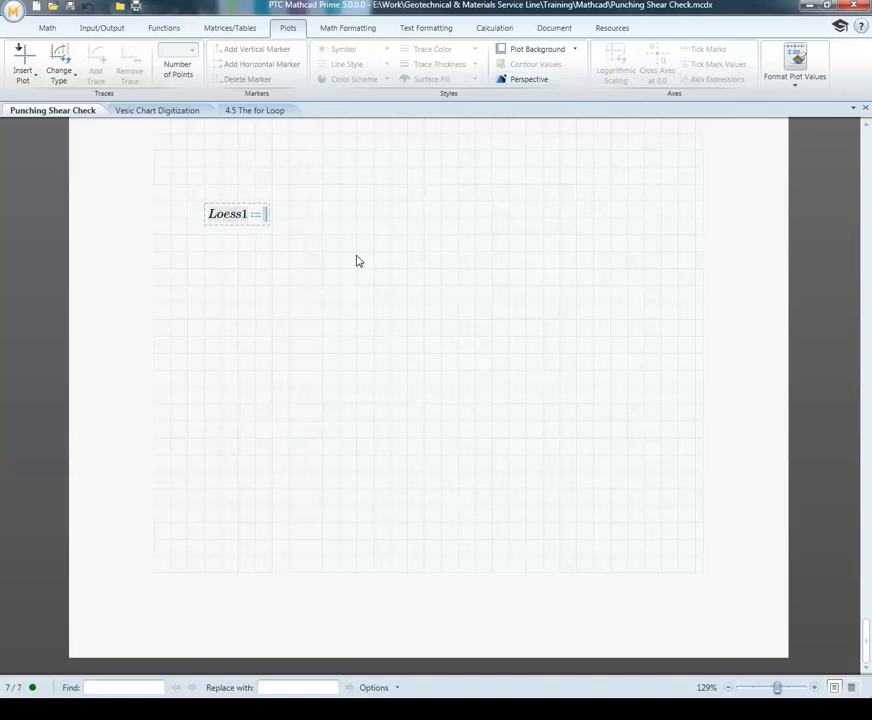
click(167, 33)
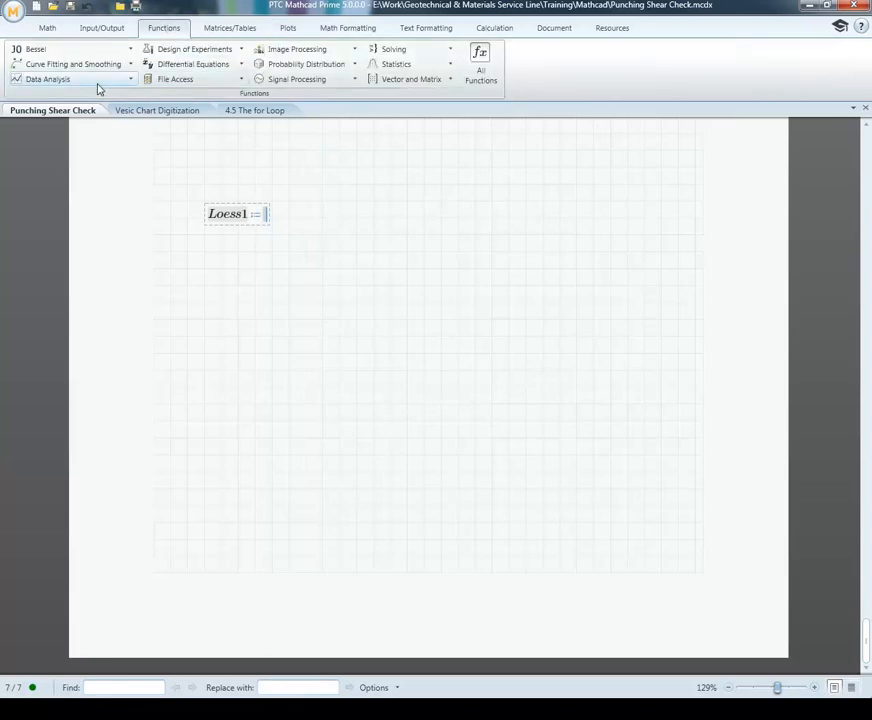
click(131, 66)
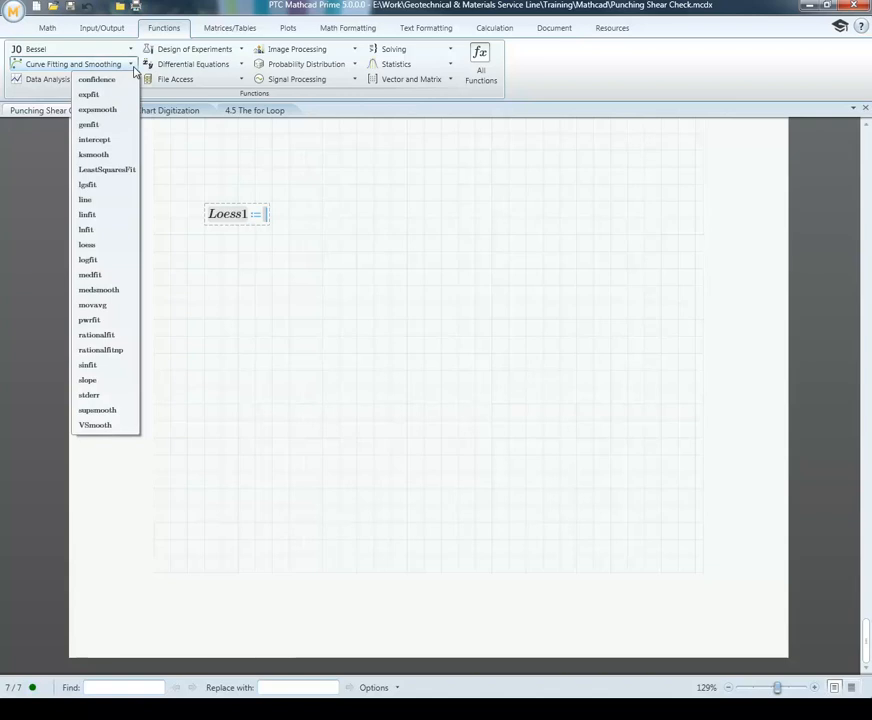
click(95, 246)
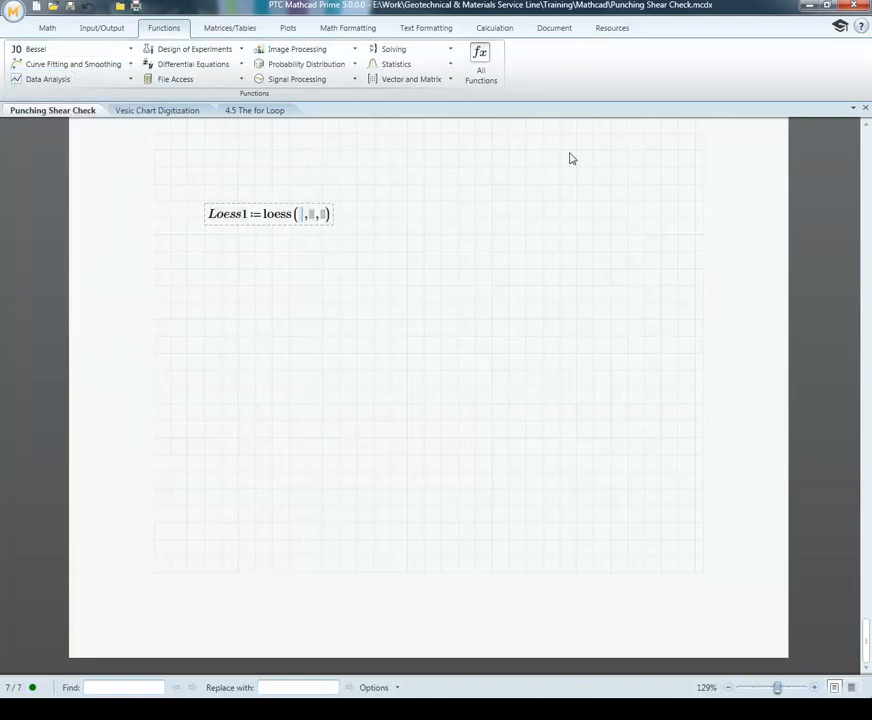
Step: Complete the Loess1 definition's loess arguments with xGS, yGS and a span of 0.75
text(x)
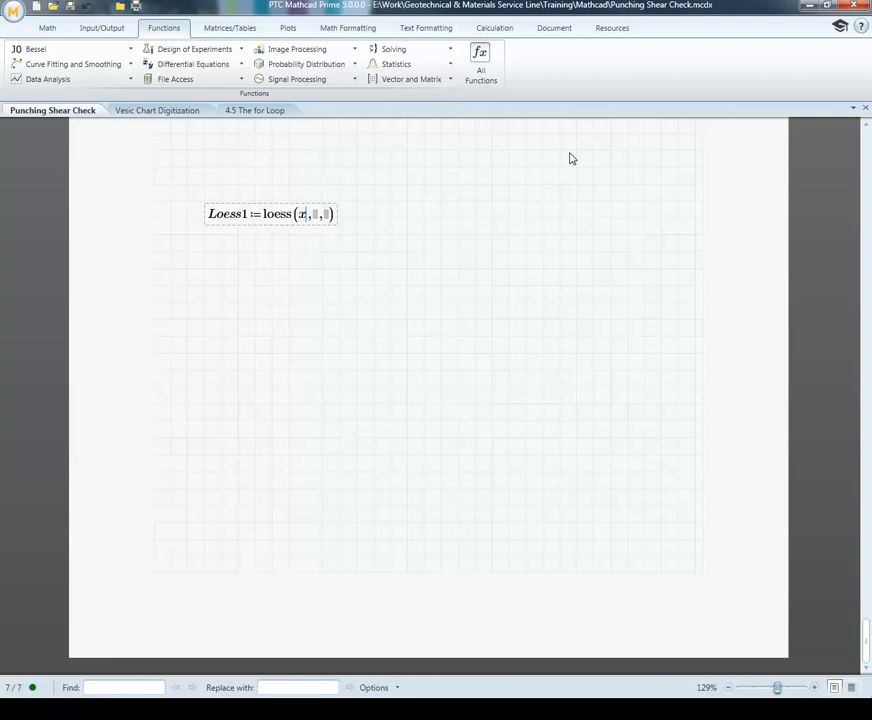
text(GS)
key(Tab)
text(y)
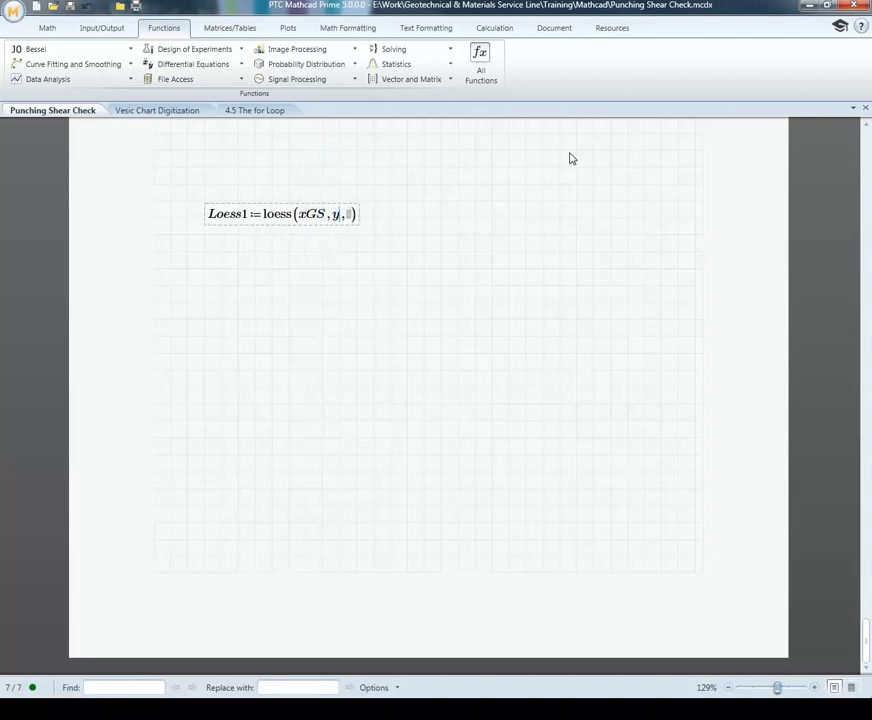
text(GS)
key(Tab)
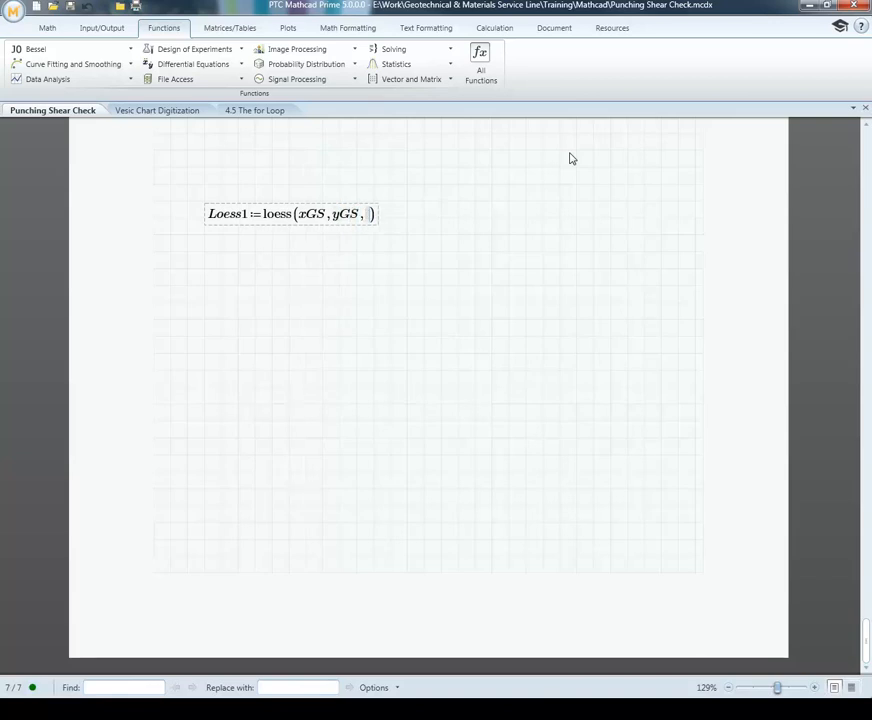
text(0.75)
click(459, 253)
Step: Start a function definition Loess1(x) beside the Loess1 definition, leaving its right-hand side empty
click(423, 220)
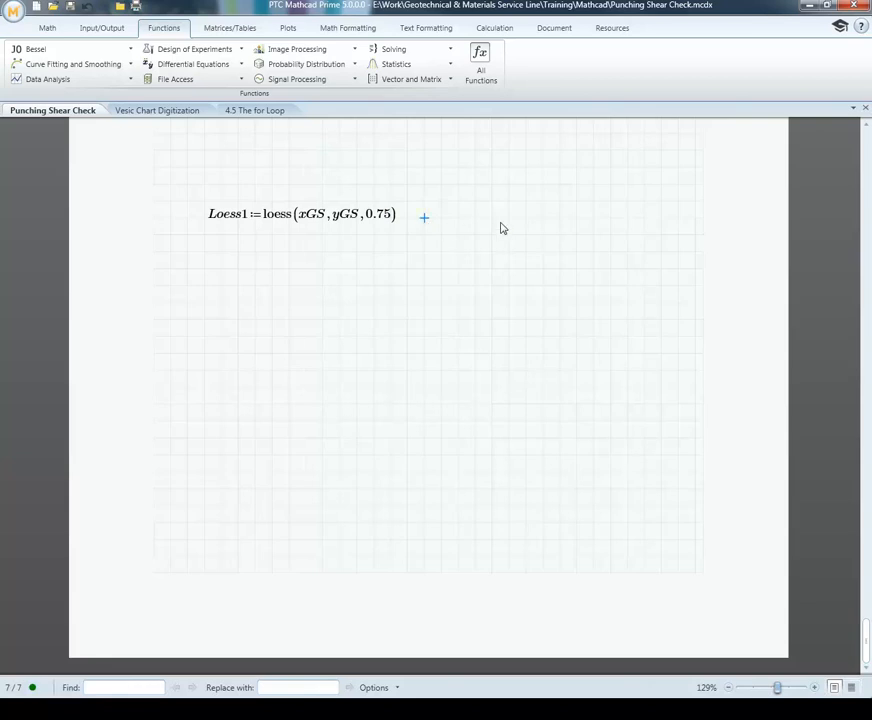
text(Loess1(x) :=)
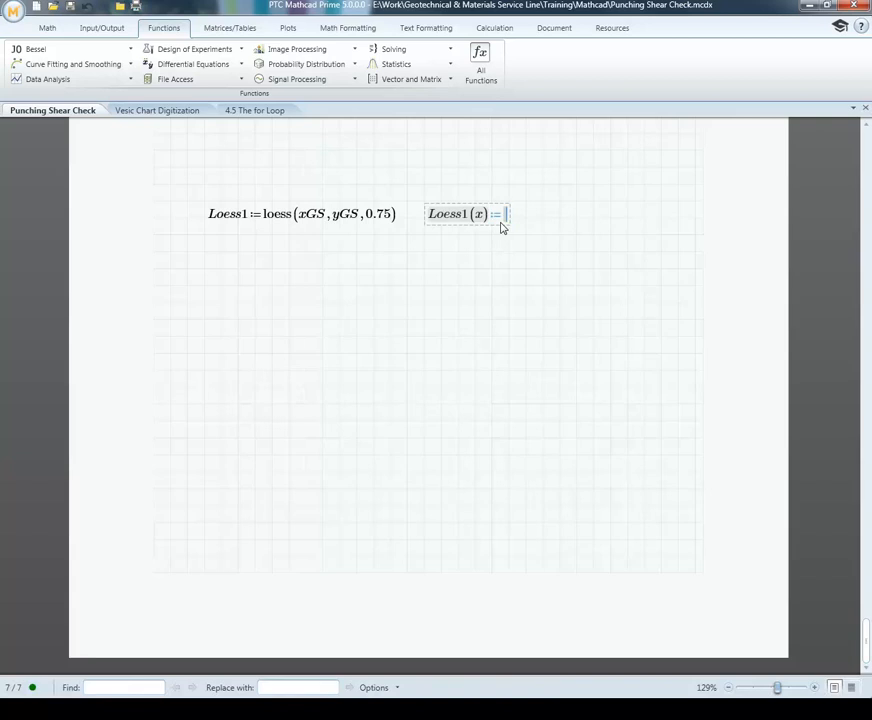
text(Loe)
key(BackSpace)
key(BackSpace)
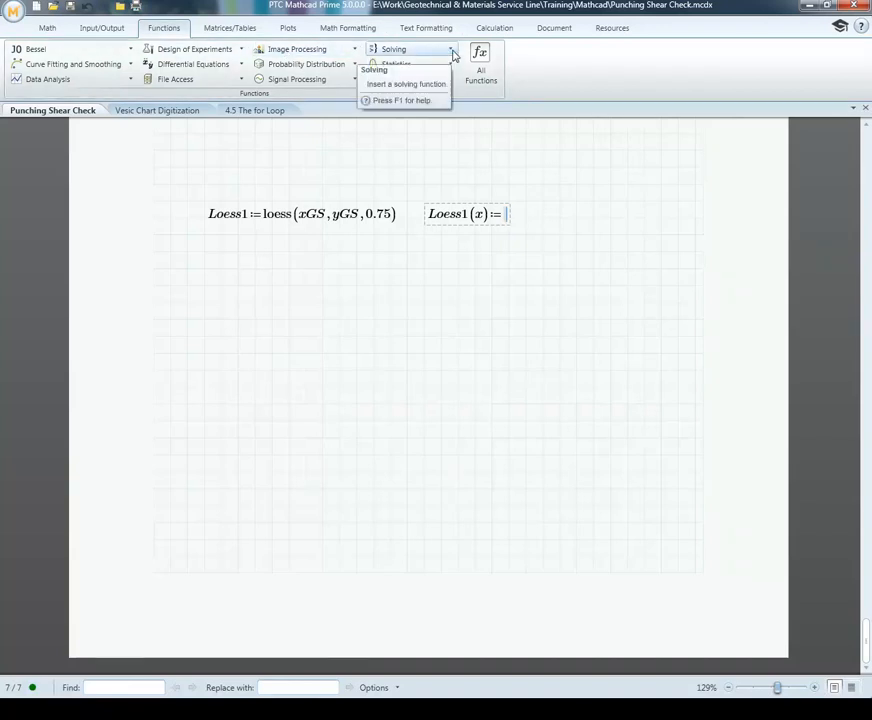
Step: Look through the curve fitting, solving, design of experiments and data analysis functions for an interpolation function
click(131, 66)
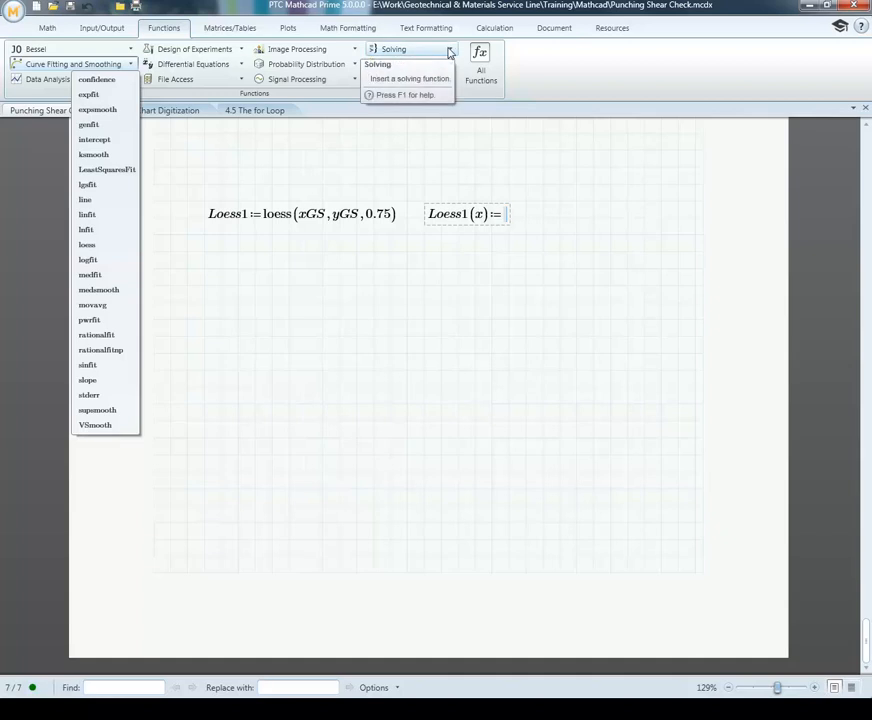
click(450, 50)
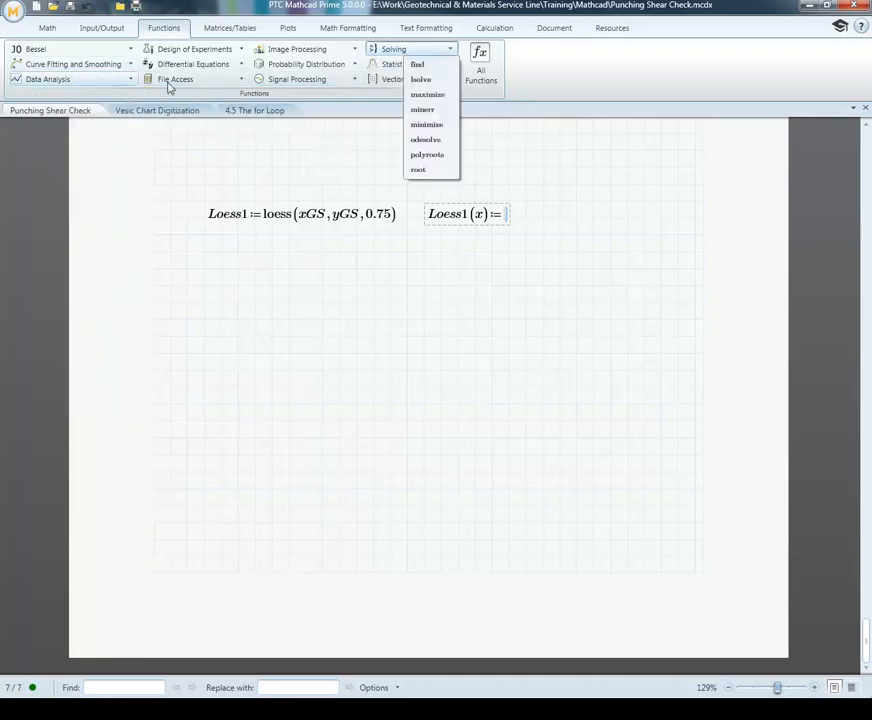
click(242, 50)
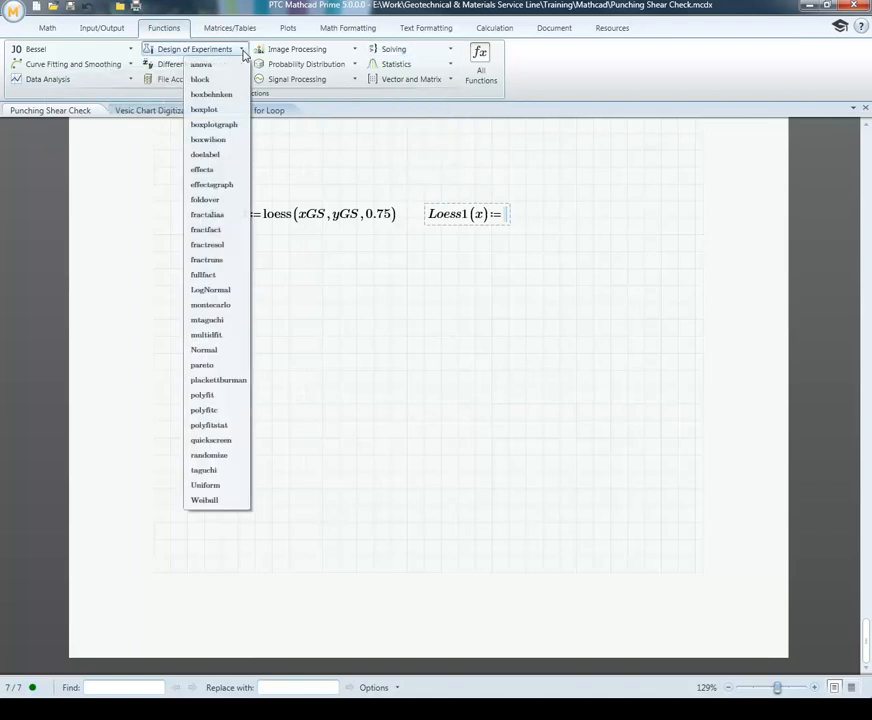
click(126, 88)
click(128, 81)
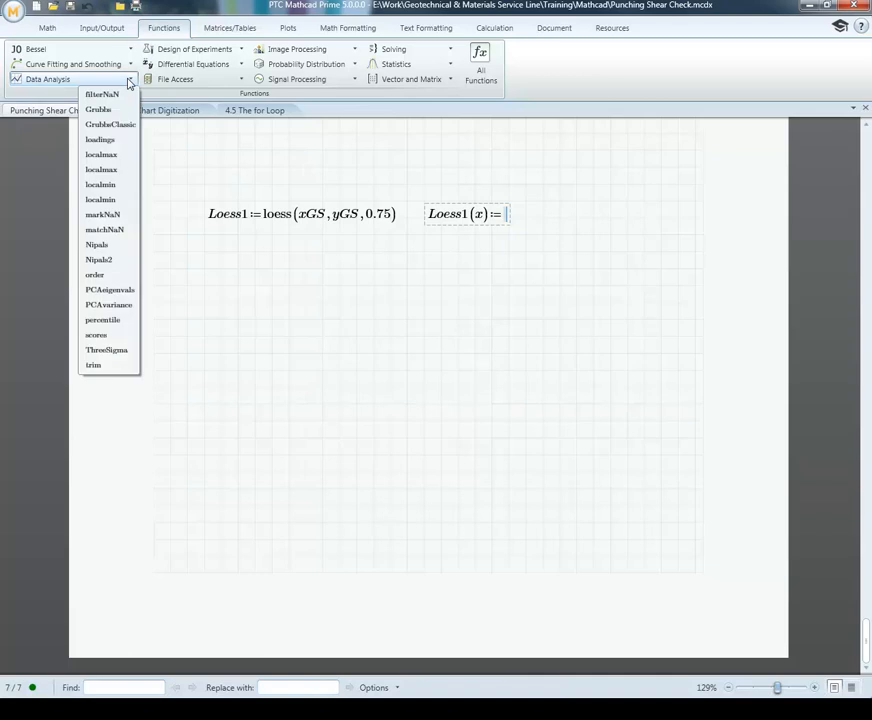
click(128, 81)
click(128, 64)
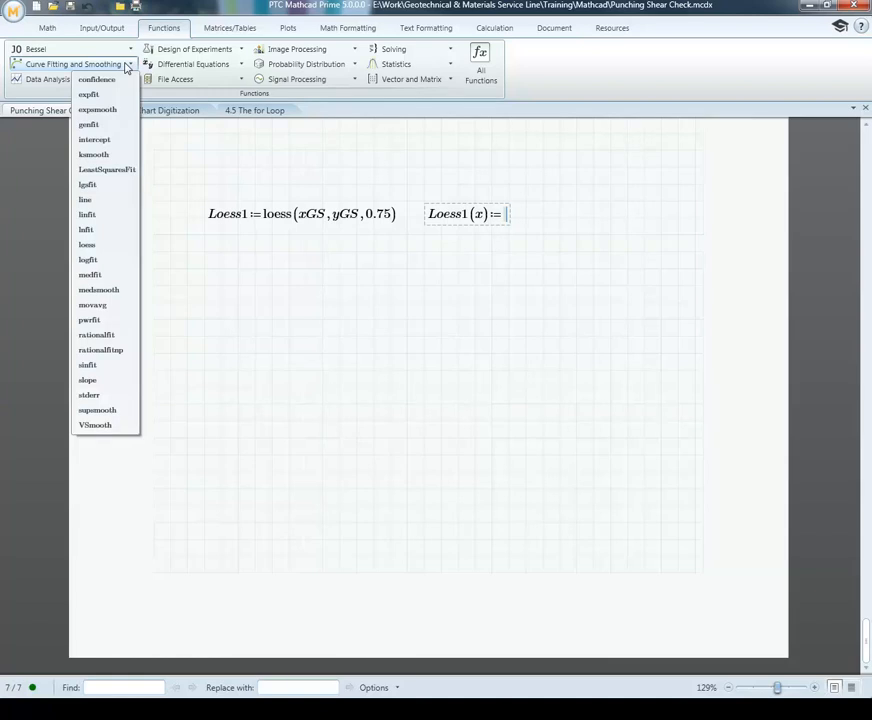
click(128, 64)
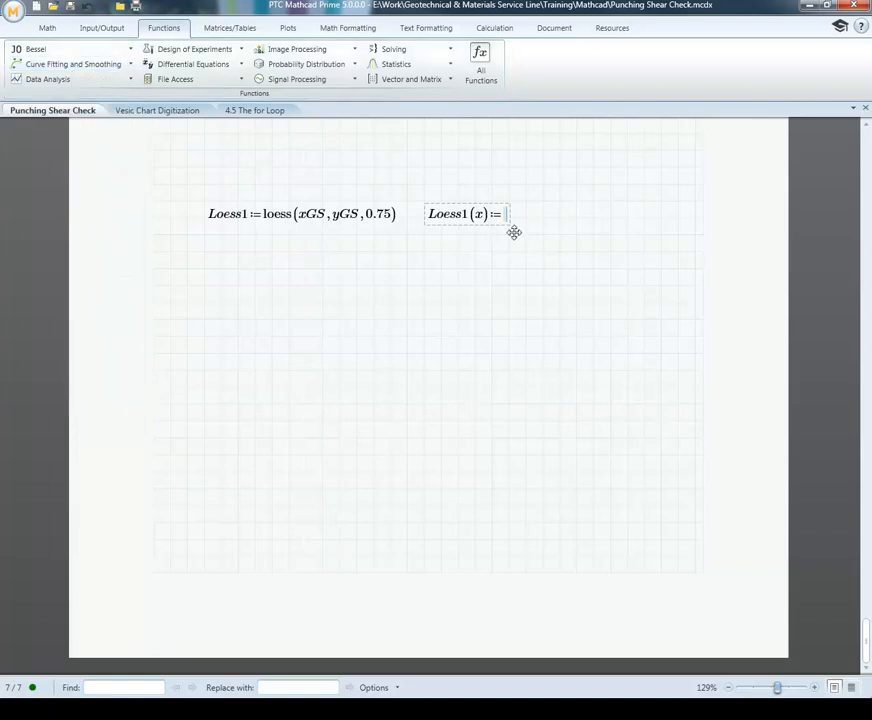
Step: Assign interp(Loess1, xGS, yGS, x) to the function Loess1(x)
text(interp()
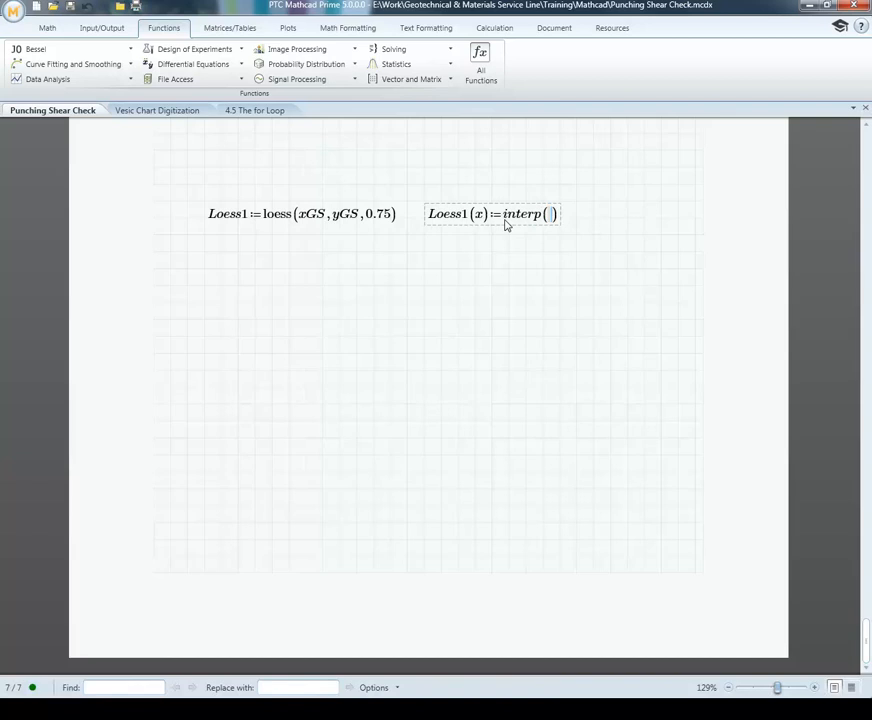
text(Loess1, )
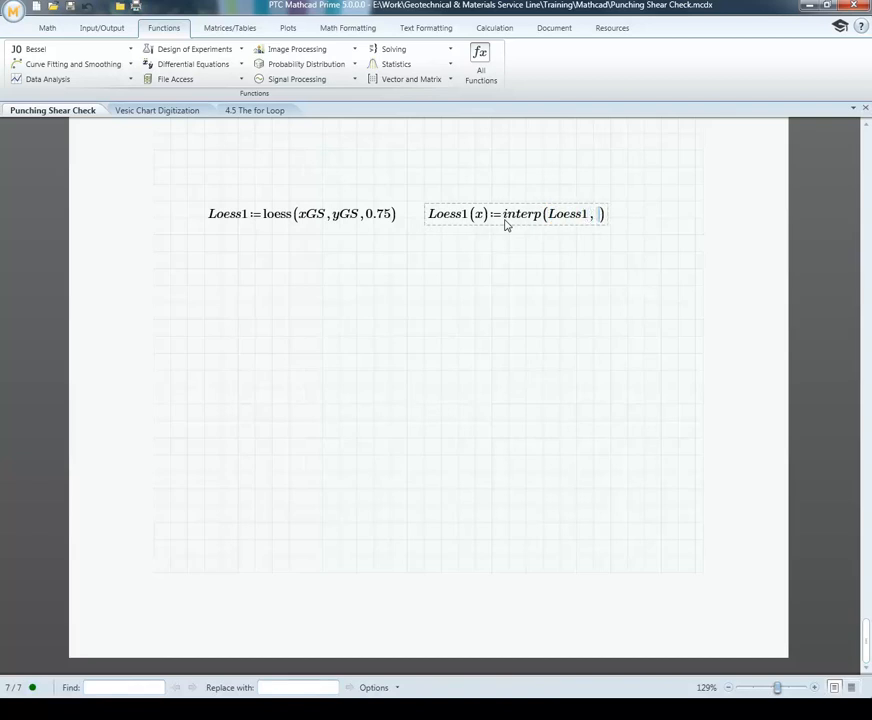
text(xGS,yGS,)
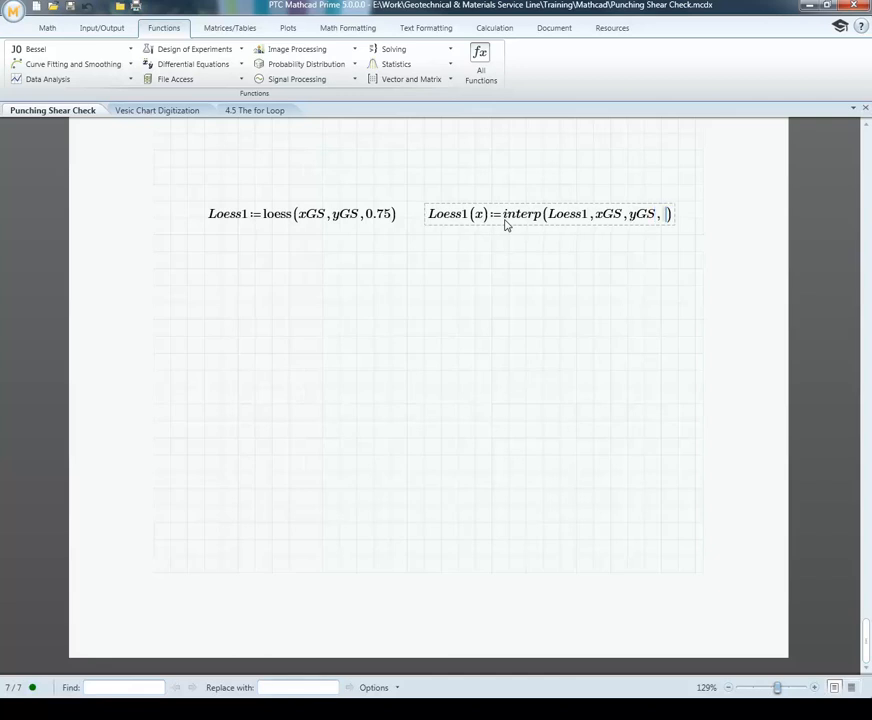
text(x)
Step: Define Loess2 as loess(xLS, yLS, 0.75) directly below the Loess1 definition
click(204, 253)
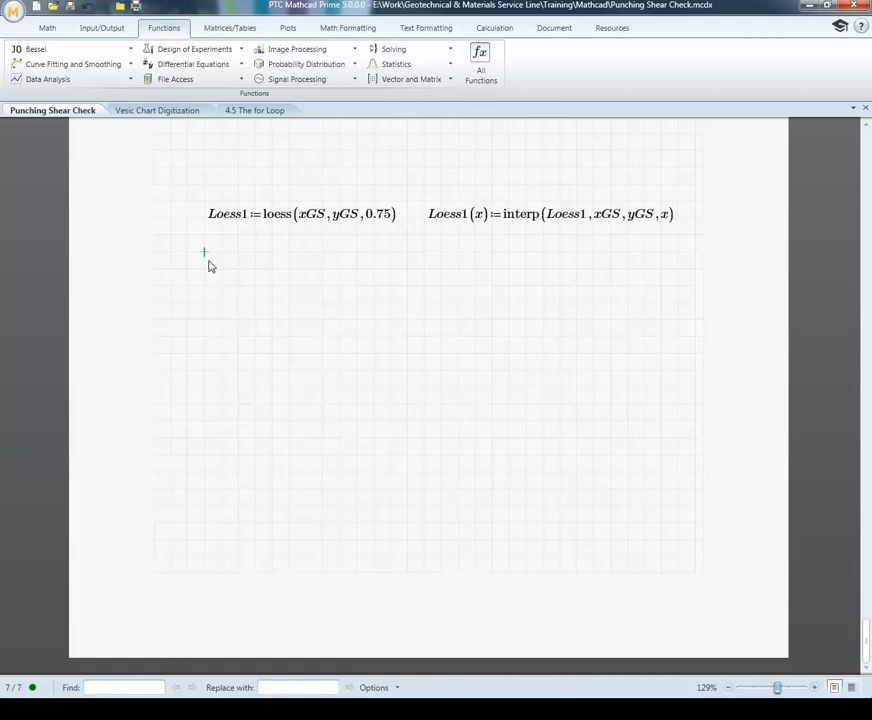
text(Lo)
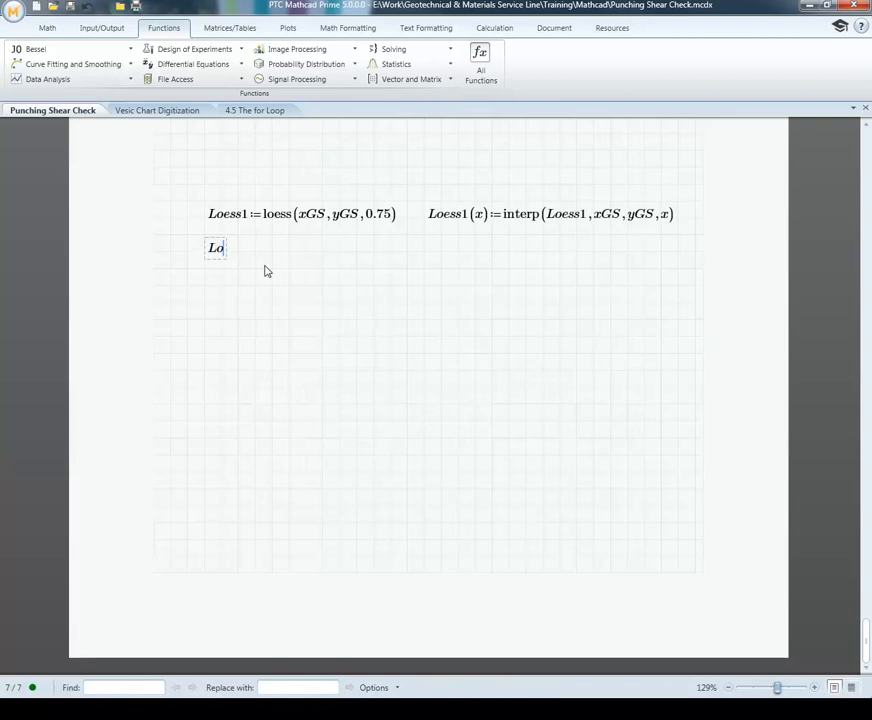
text(ess2:=)
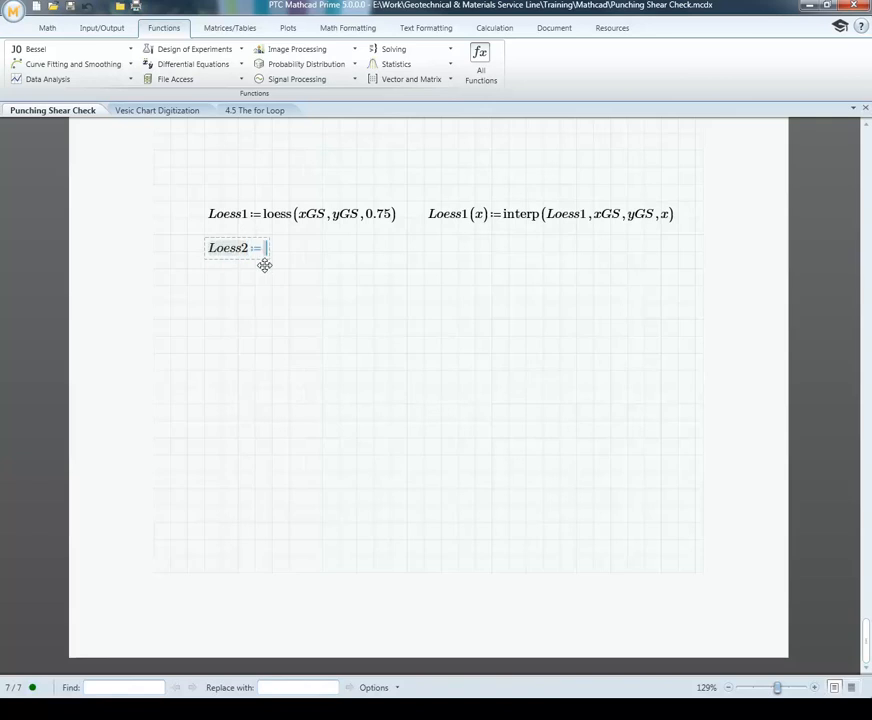
text(loess)
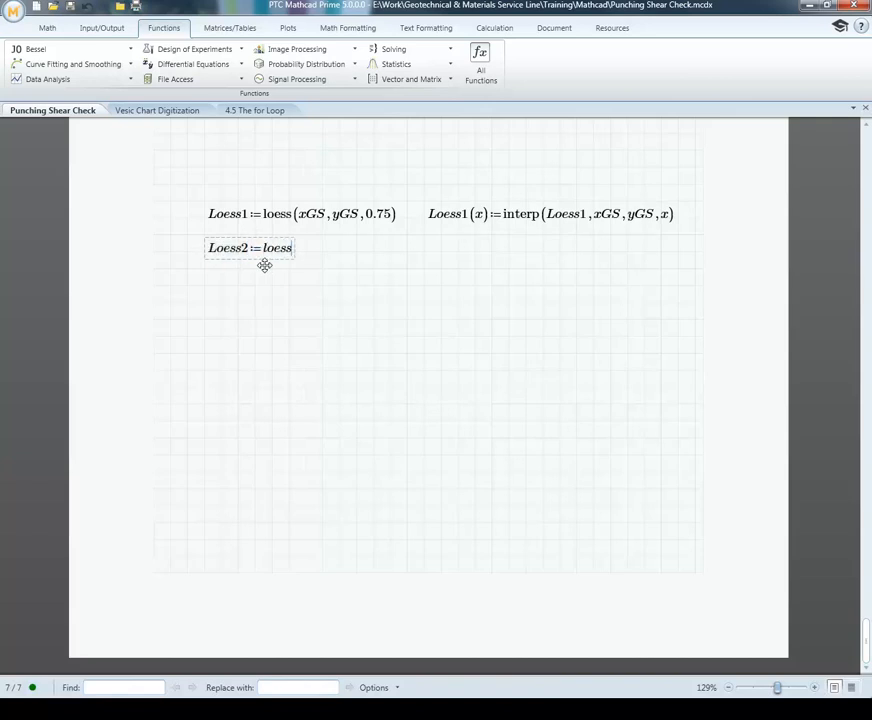
text((xLS,yLS,0.75)
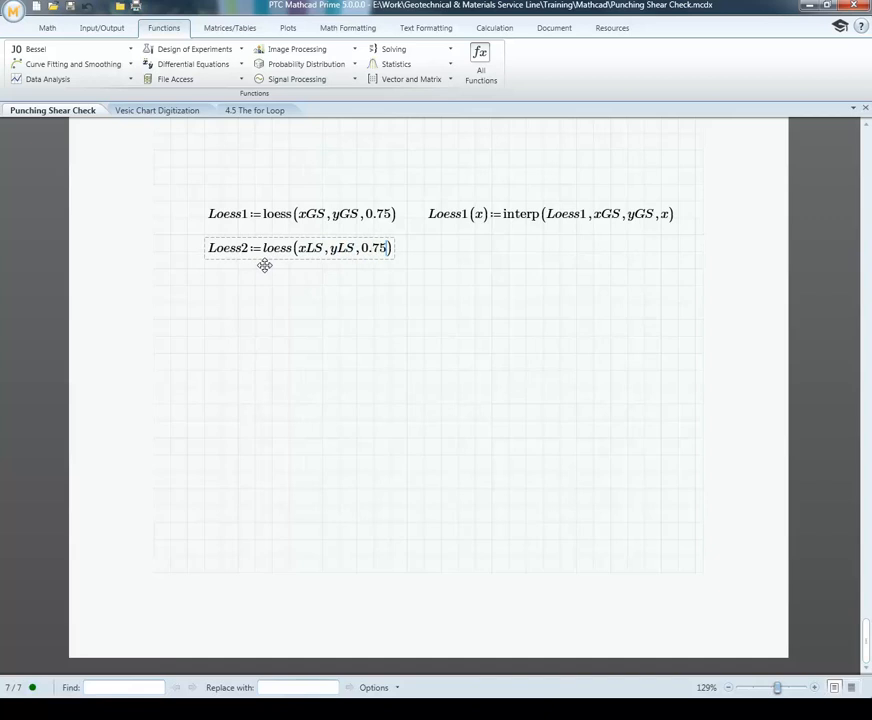
key(Return)
Step: Define the function Loess2(x) as interp(Loess2, xLS, yLS, x) beside the Loess2 definition
text(L)
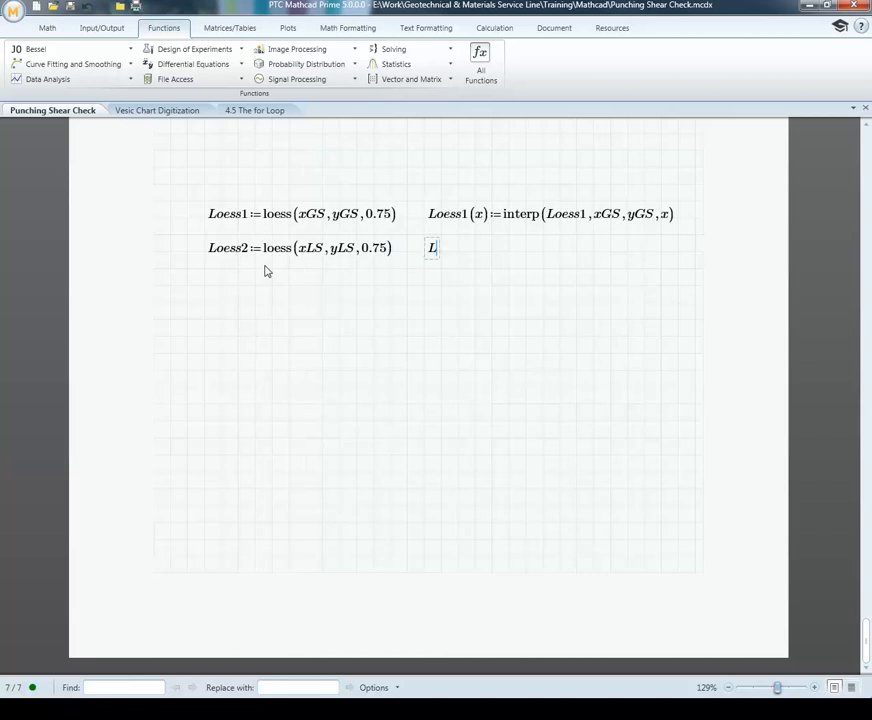
text(oess2(x)
key(BackSpace)
text(:=)
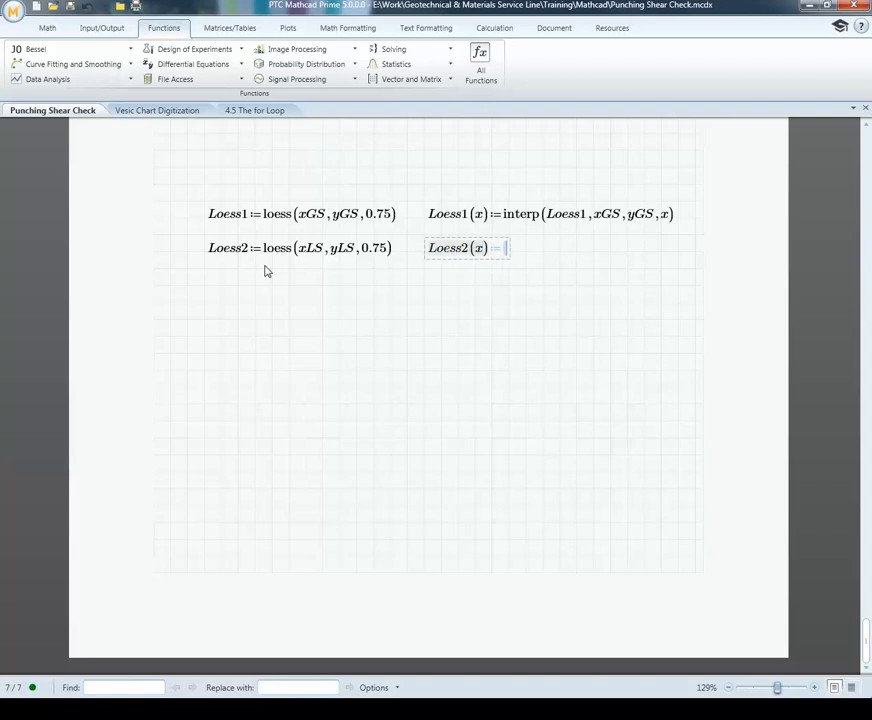
text(interp(Loess)
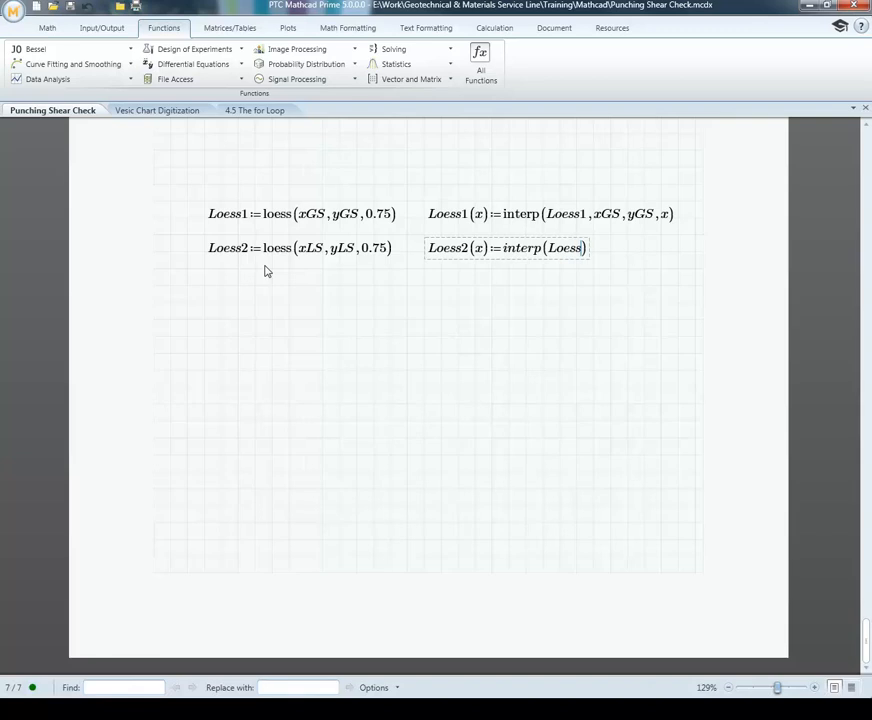
text(2,xLS,)
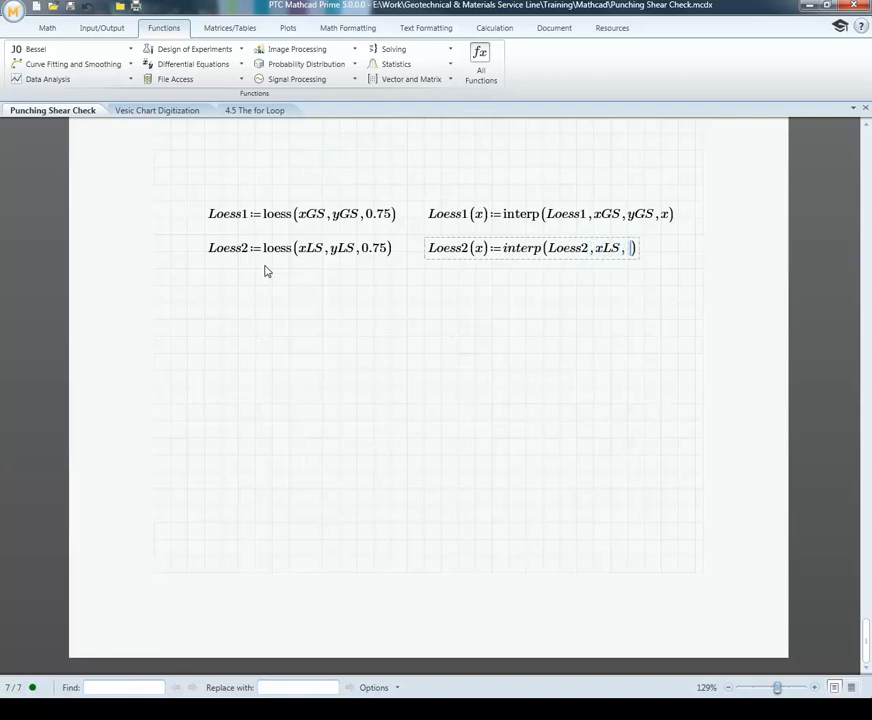
text(yLS,)
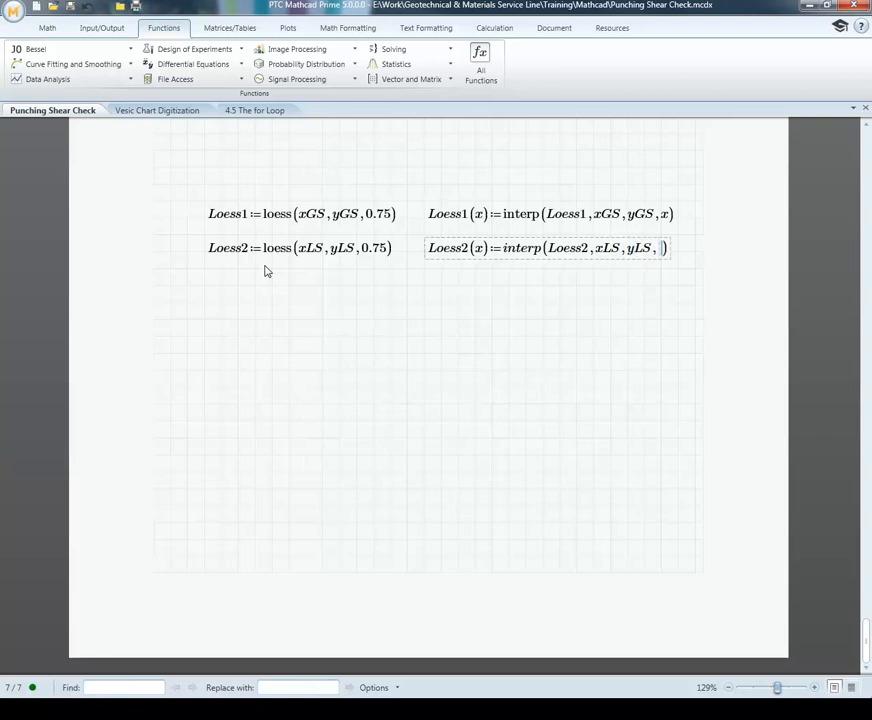
text(x)
click(288, 319)
Step: Insert a chart component below the loess definitions and assign xGS to its first x-axis expression
click(204, 302)
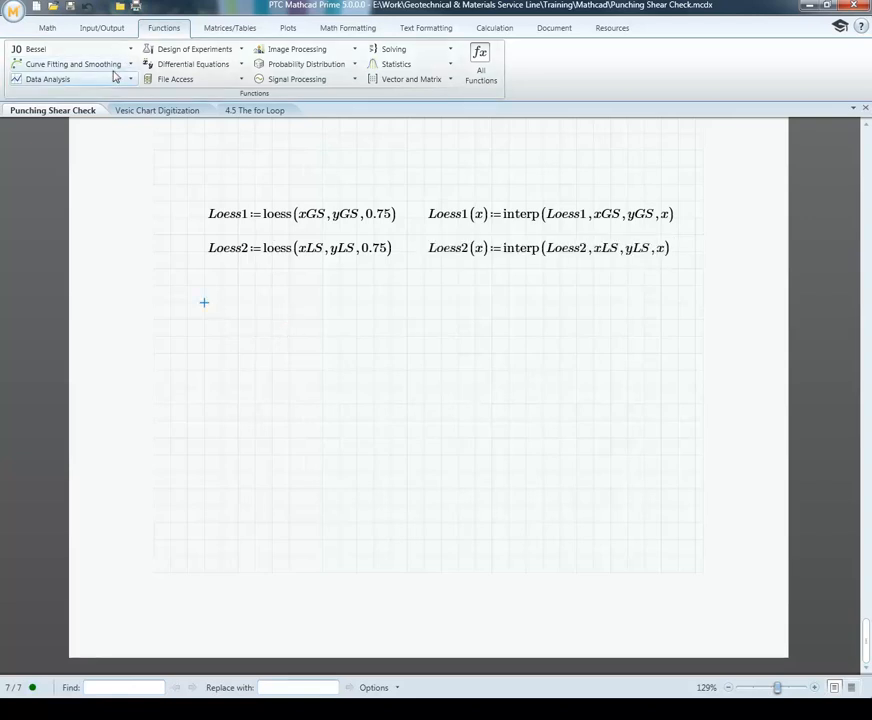
click(50, 28)
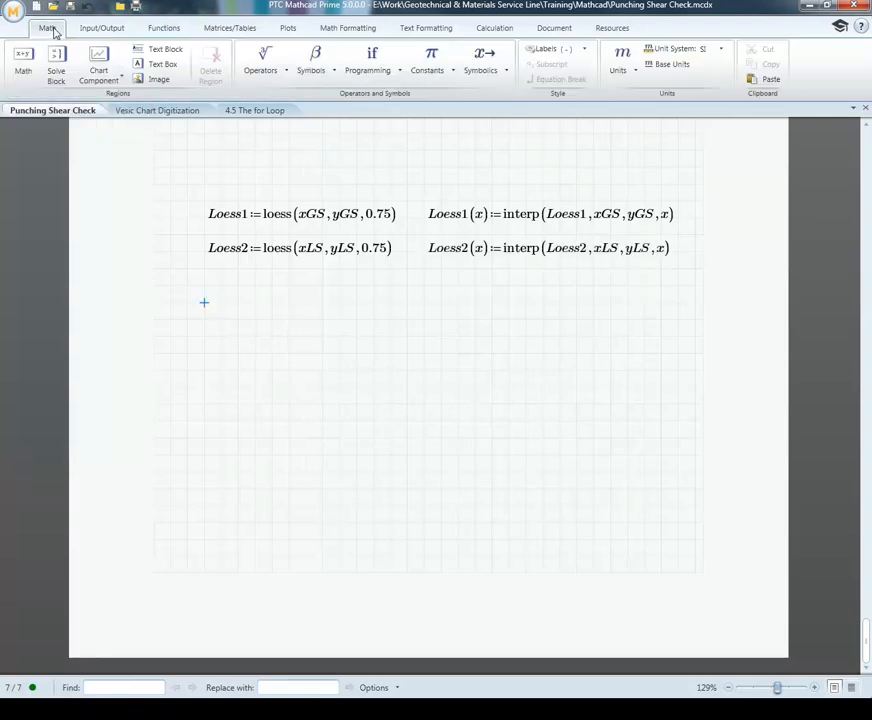
click(100, 63)
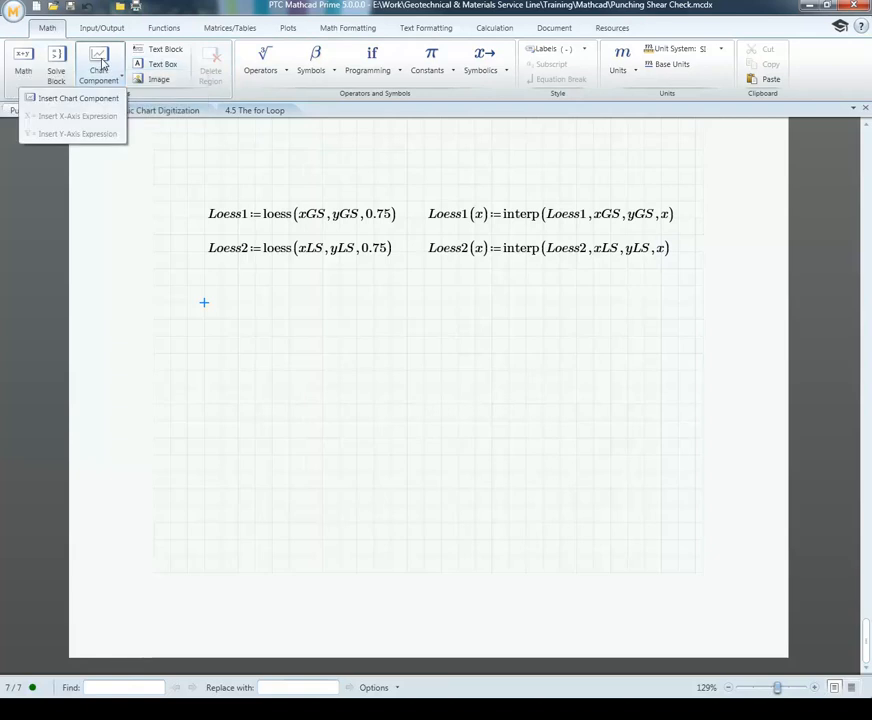
click(96, 99)
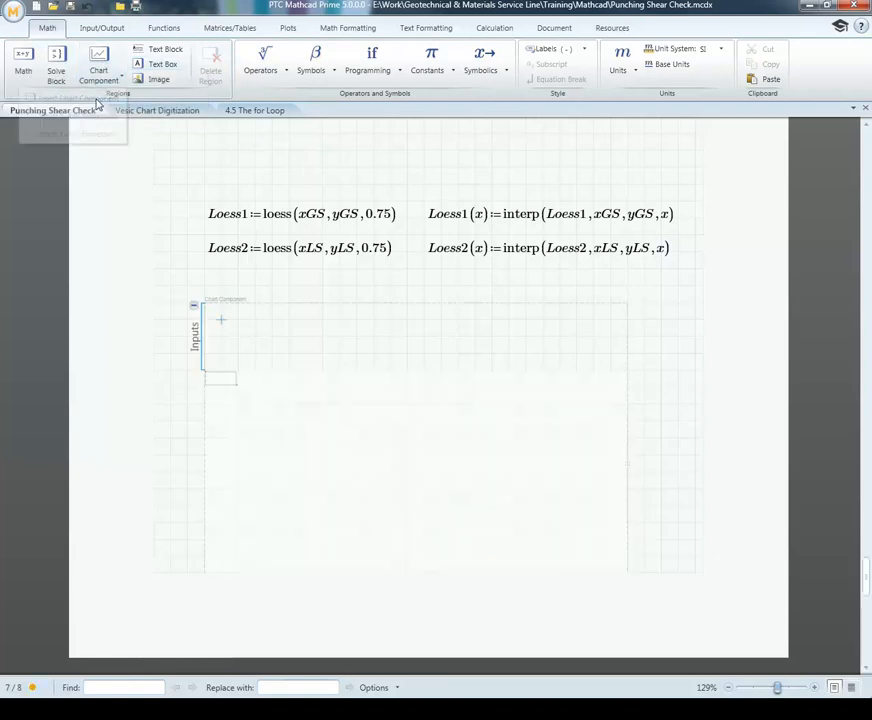
right_click(222, 322)
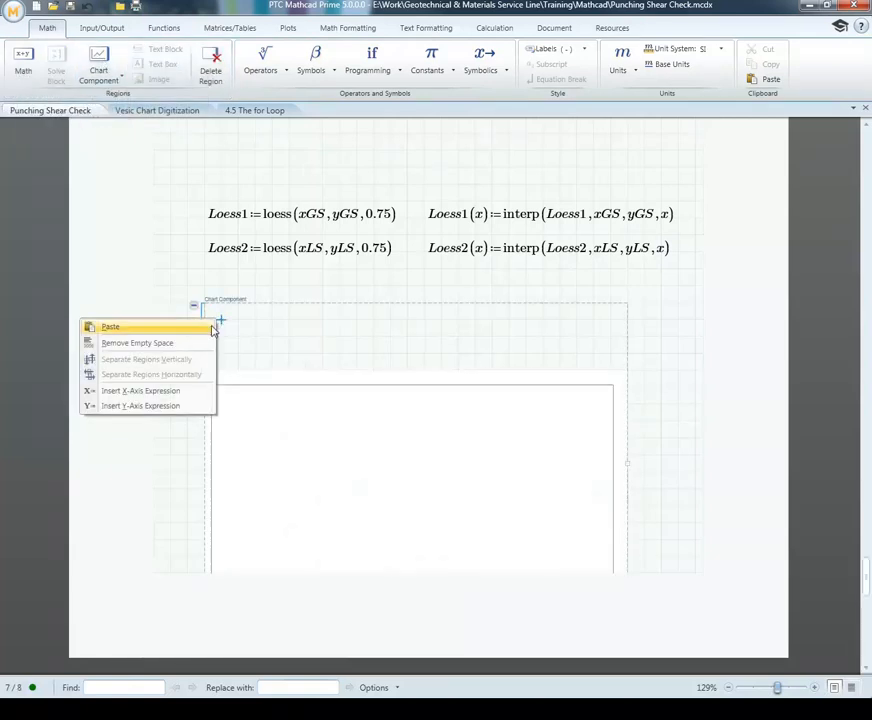
click(175, 391)
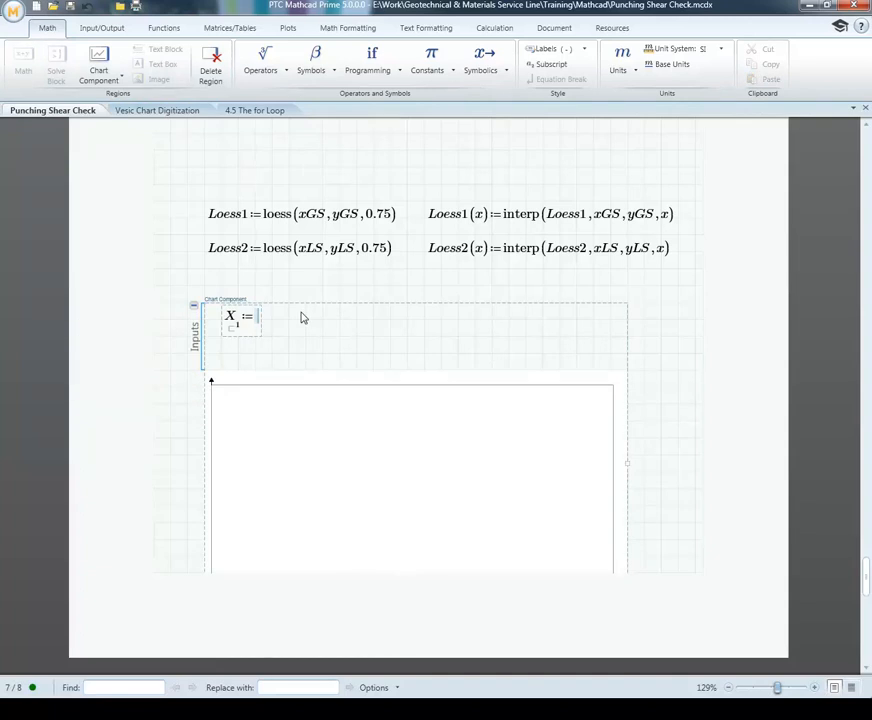
text(x)
key(BackSpace)
text(xGS)
Step: Add a y-axis expression to the chart inputs and assign yGS to it
click(224, 357)
right_click(222, 355)
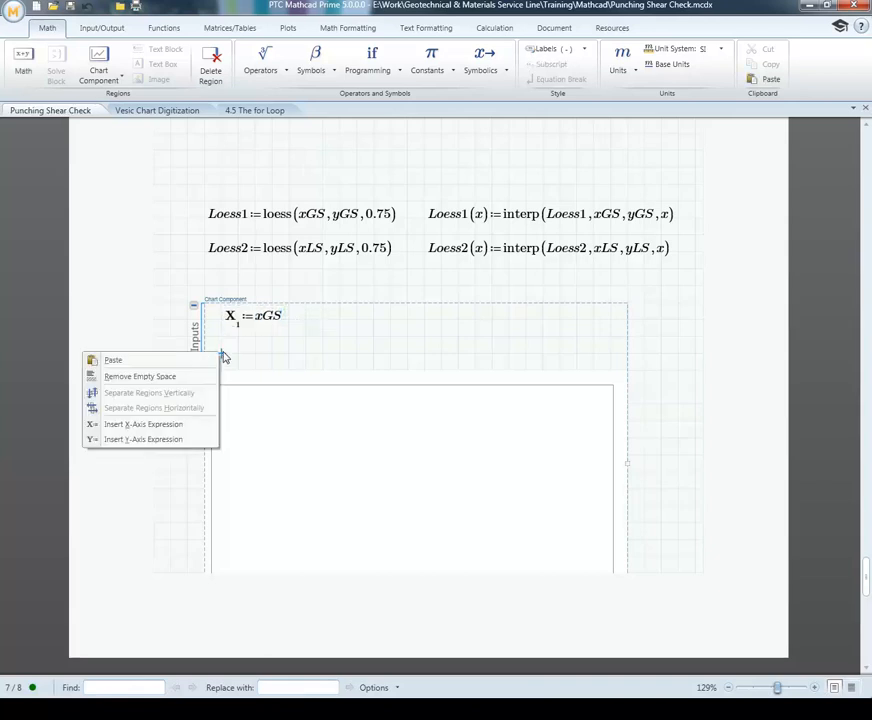
click(174, 441)
scroll(390, 290, down, 3)
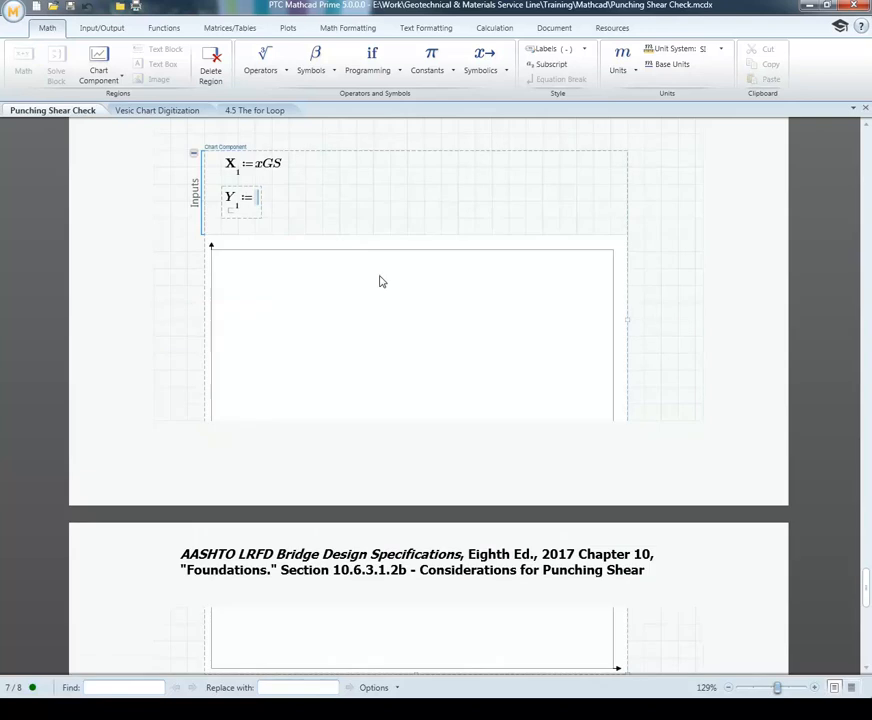
text(yGS)
click(458, 202)
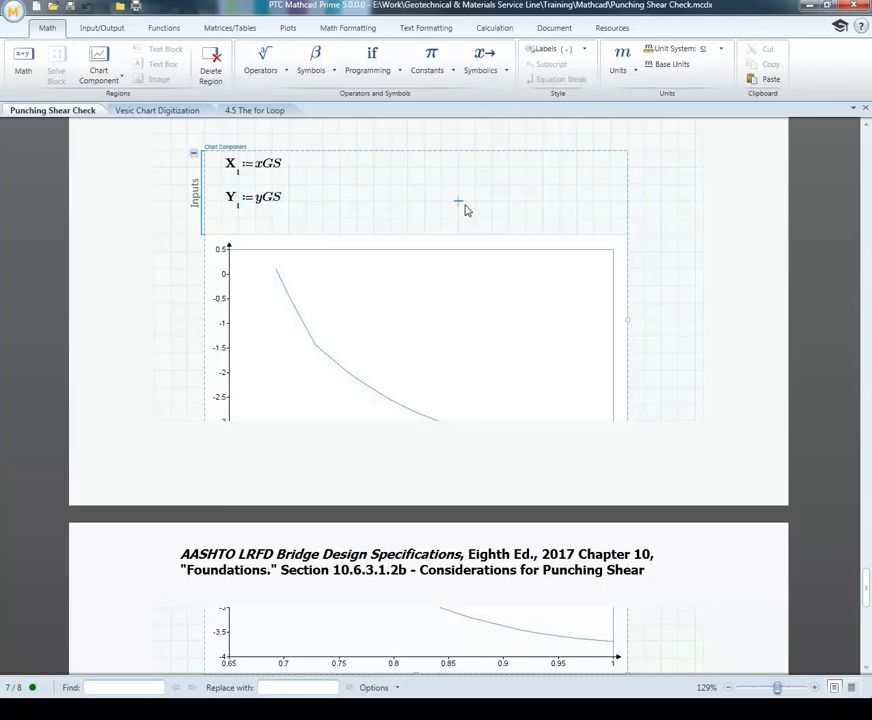
Step: Insert blank lines above the loess definitions to move them and the chart together onto the next page
scroll(440, 180, up, 3)
click(390, 264)
click(358, 165)
key(Return)
key(Return)
key(Return)
key(Return)
key(Return)
key(Return)
key(Return)
key(Return)
key(Return)
key(Return)
key(Return)
key(Return)
key(Return)
key(Return)
key(Return)
key(Return)
key(Return)
key(Return)
key(Return)
key(Return)
key(Return)
key(Return)
scroll(379, 219, down, 5)
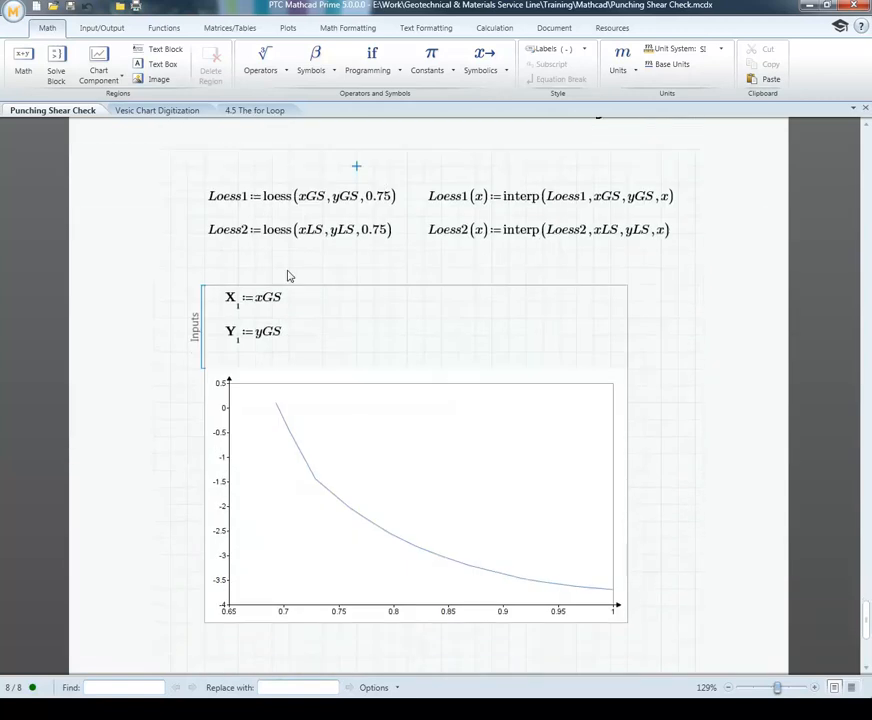
Step: Add a second x-axis expression to the chart inputs beside the xGS expression
click(305, 303)
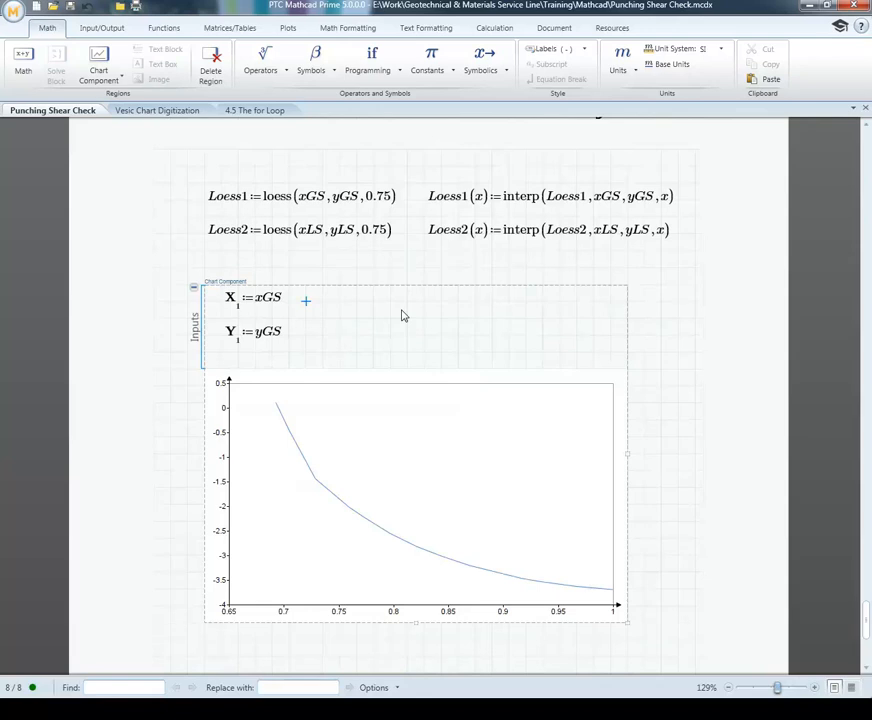
right_click(307, 303)
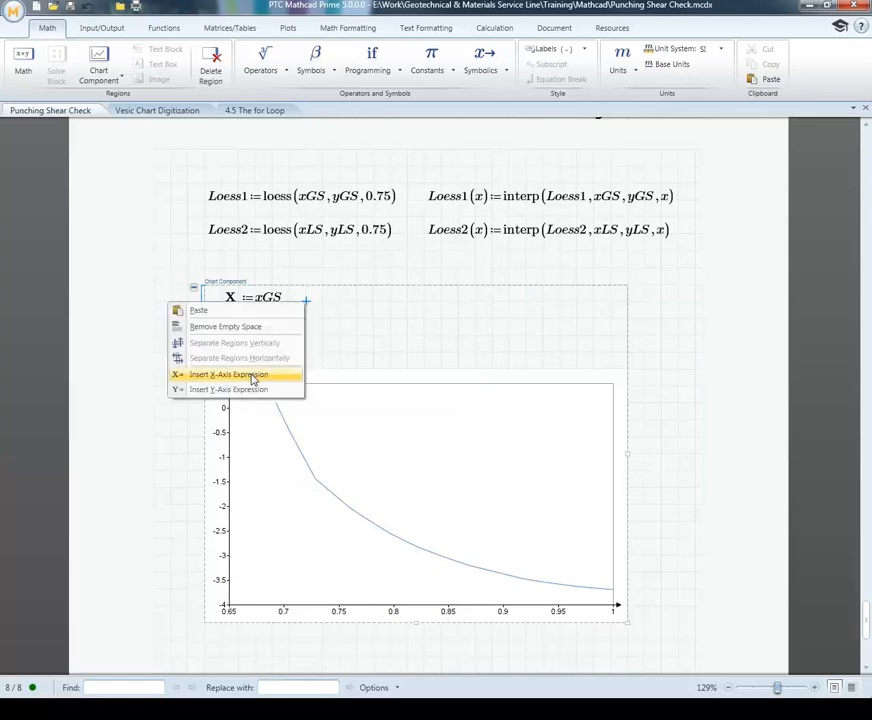